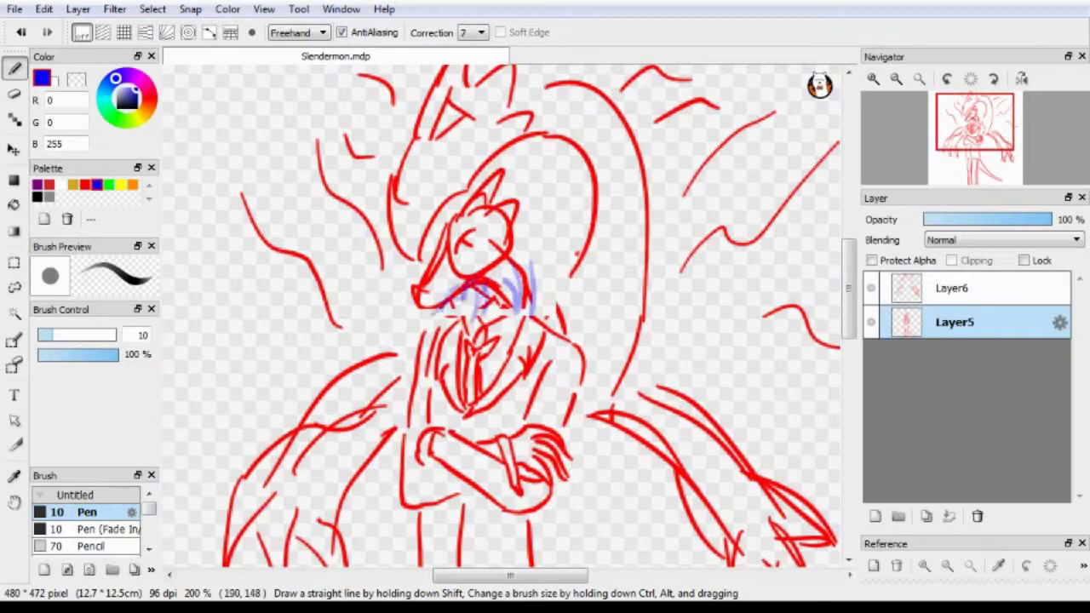
On Layer6, sketch blue guide strokes for the long curved crest arching over and behind the character's head.
scroll(511, 323, up, 2)
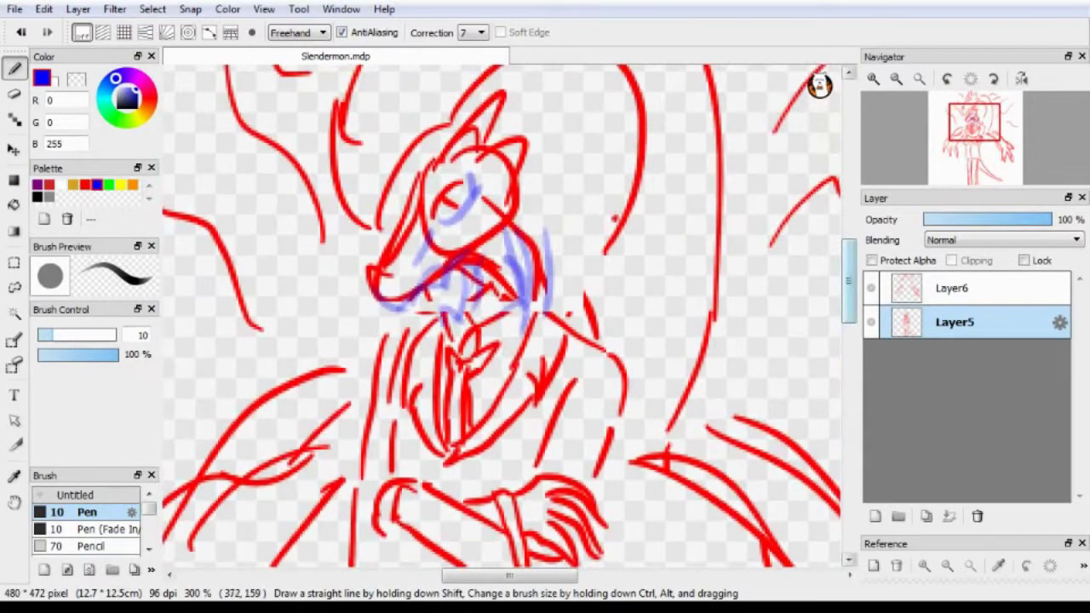
scroll(502, 315, up, 3)
click(954, 288)
drag(507, 205, 630, 324)
mouse_move(671, 255)
mouse_down()
mouse_move(635, 503)
mouse_move(615, 501)
mouse_up()
drag(519, 127, 664, 281)
scroll(511, 315, up, 2)
mouse_move(431, 194)
mouse_down()
mouse_move(489, 240)
mouse_move(502, 228)
mouse_up()
drag(541, 135, 477, 213)
drag(529, 132, 513, 189)
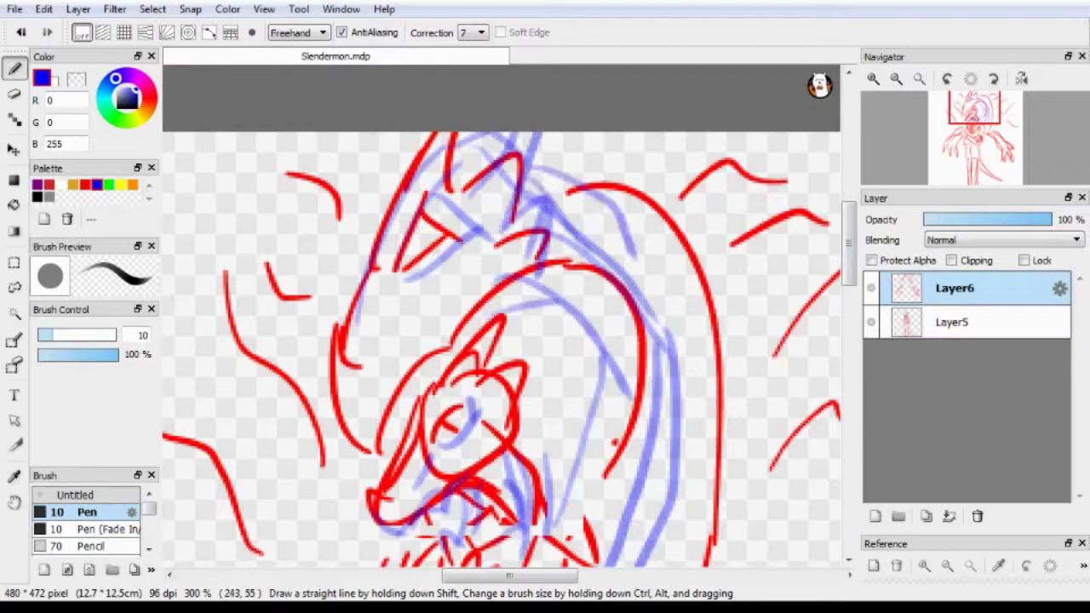
Sketch blue guide lines along the coat's side edges, down its centre and beside the elbow of the crossed arms.
scroll(503, 315, down, 10)
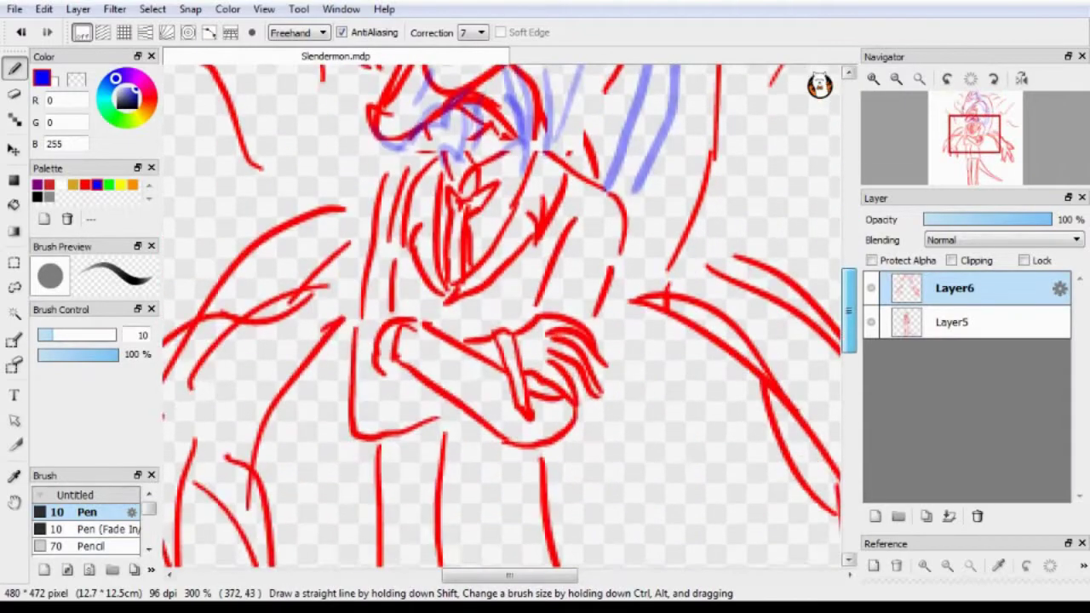
scroll(502, 315, down, 1)
scroll(503, 315, up, 4)
scroll(502, 315, down, 5)
scroll(503, 315, up, 4)
scroll(502, 315, down, 6)
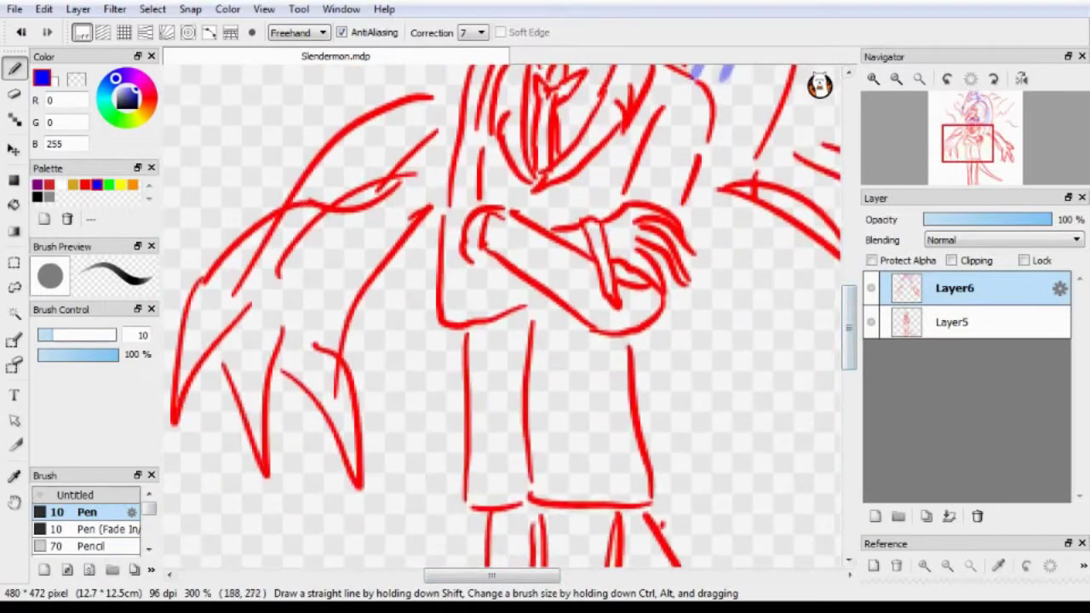
scroll(502, 315, up, 7)
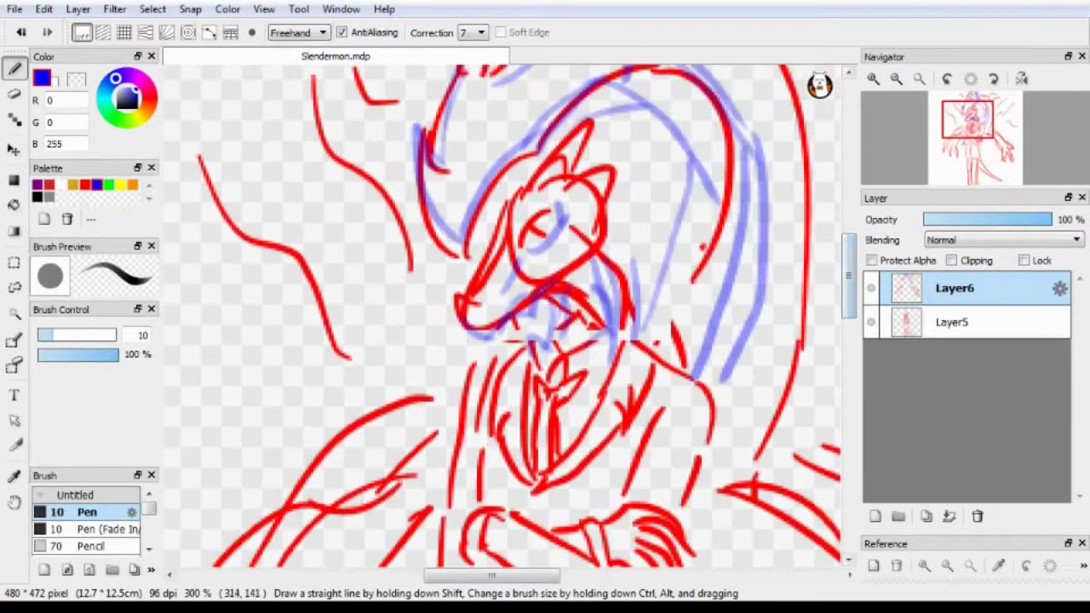
scroll(503, 315, down, 12)
scroll(502, 315, up, 11)
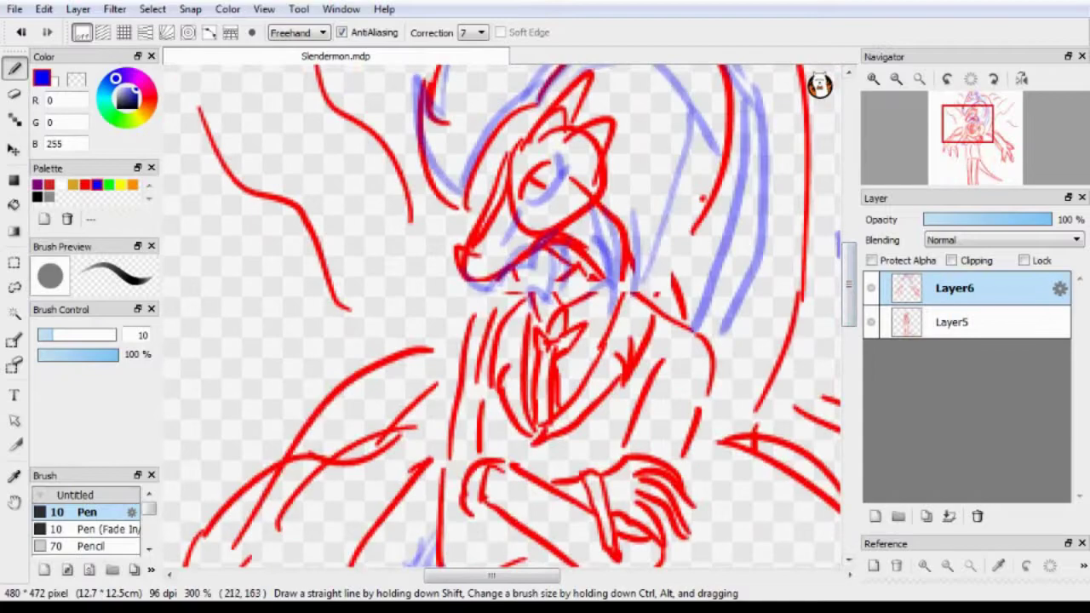
scroll(502, 315, down, 5)
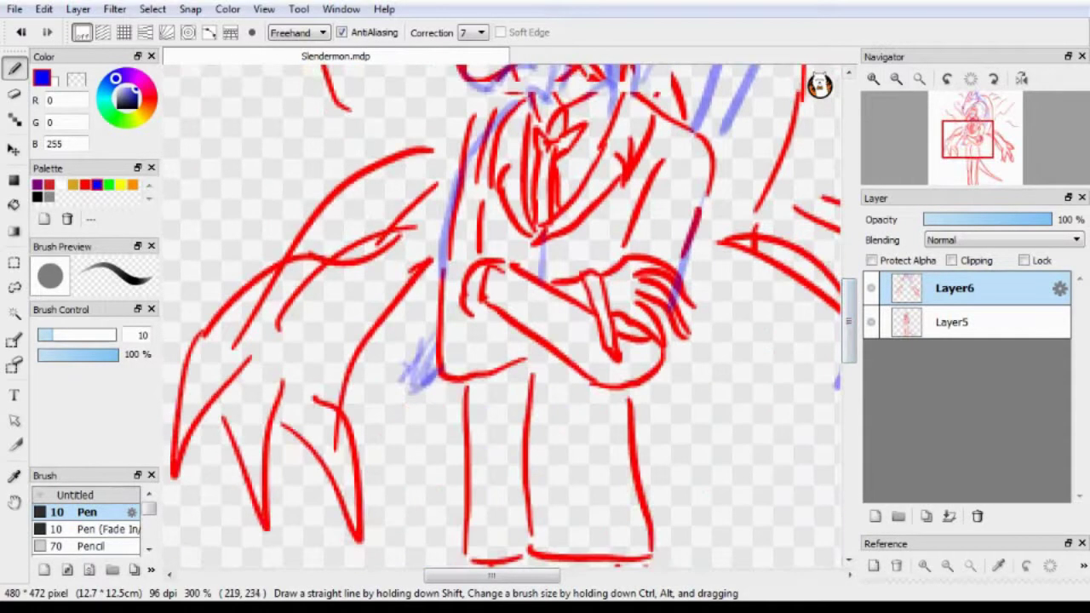
scroll(503, 316, up, 4)
Sketch blue guide strokes for the large clawed limbs at both sides, the bow tie and the coat buttons.
scroll(502, 315, right, 3)
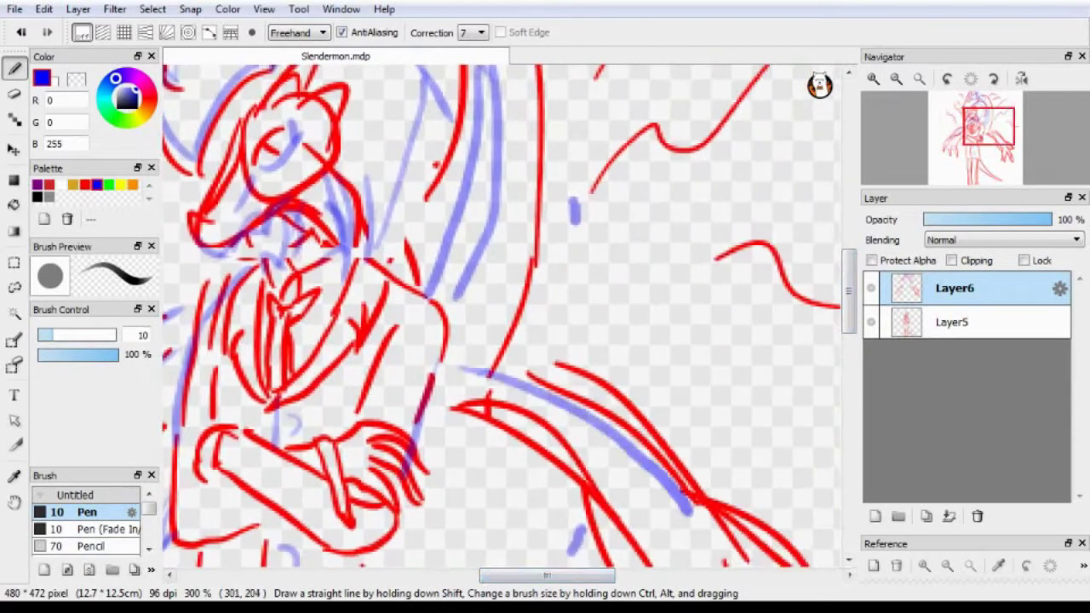
scroll(503, 315, up, 4)
scroll(502, 315, down, 3)
scroll(502, 315, left, 3)
scroll(502, 315, up, 1)
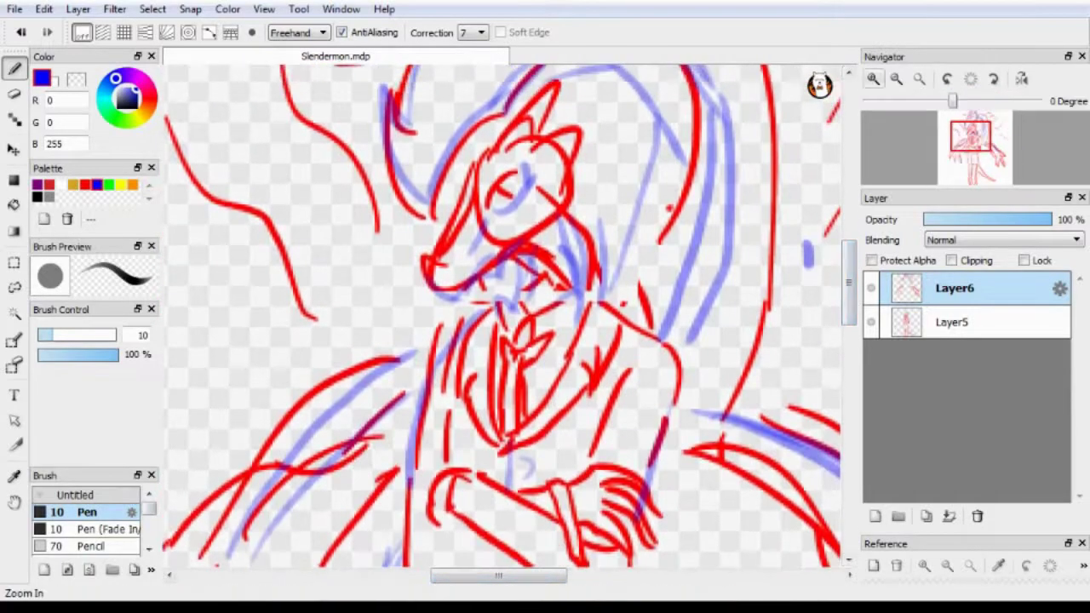
scroll(502, 315, up, 1)
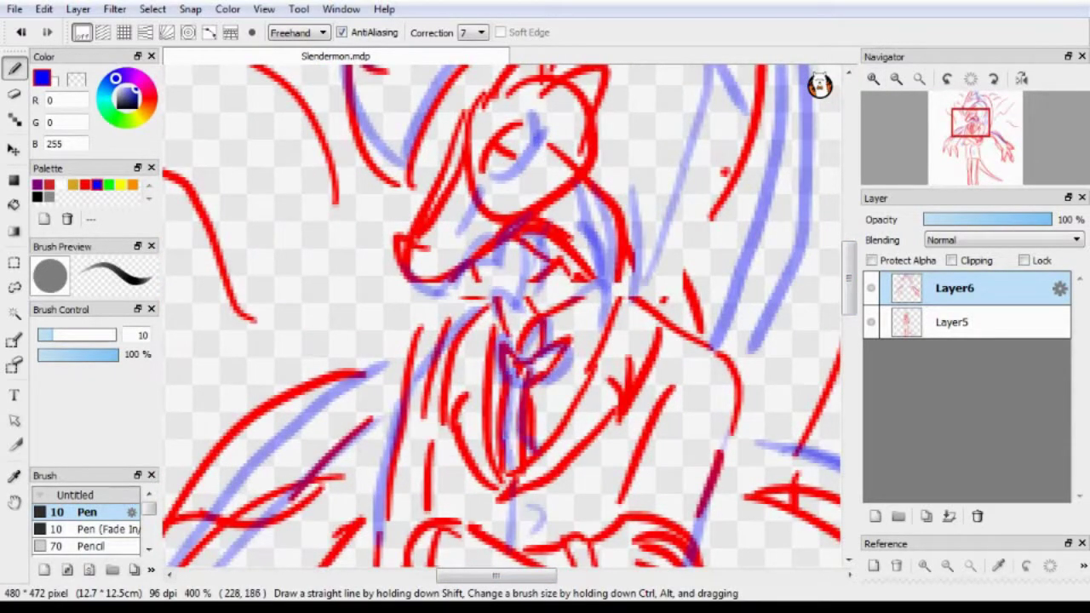
scroll(502, 315, down, 4)
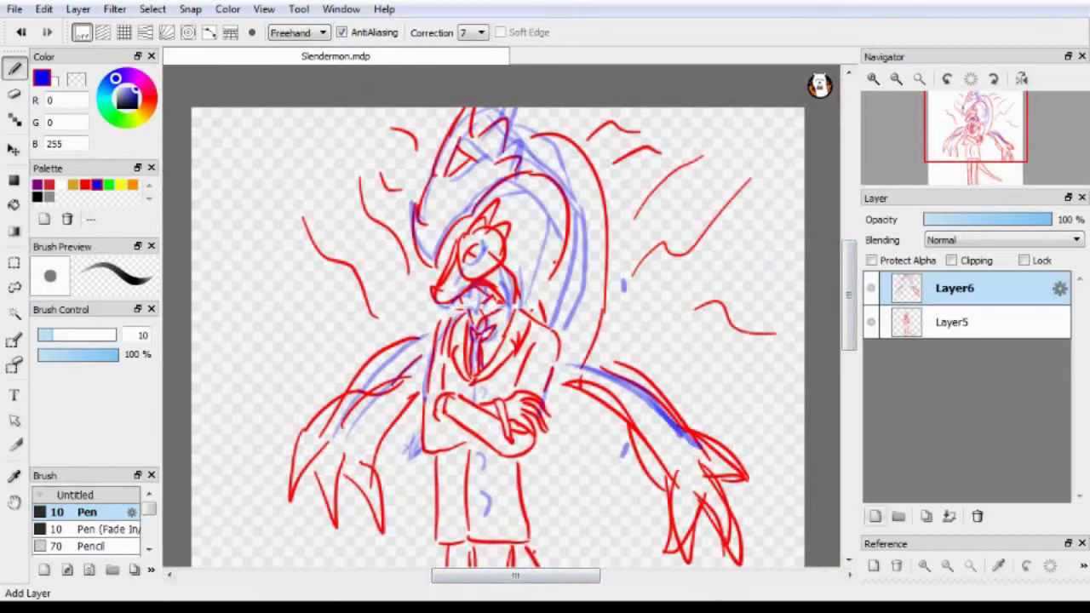
Add a new layer above the sketch and choose the fading Pen brush with black as the colour.
click(875, 517)
click(94, 529)
click(37, 197)
drag(257, 281, 310, 345)
key(ctrl+z)
drag(249, 299, 311, 349)
key(ctrl+z)
drag(238, 223, 298, 320)
key(ctrl+z)
Set the brush size to 7 and ink the outline of the jacket's right-hand lapel with its notch on Layer7.
scroll(511, 323, up, 1)
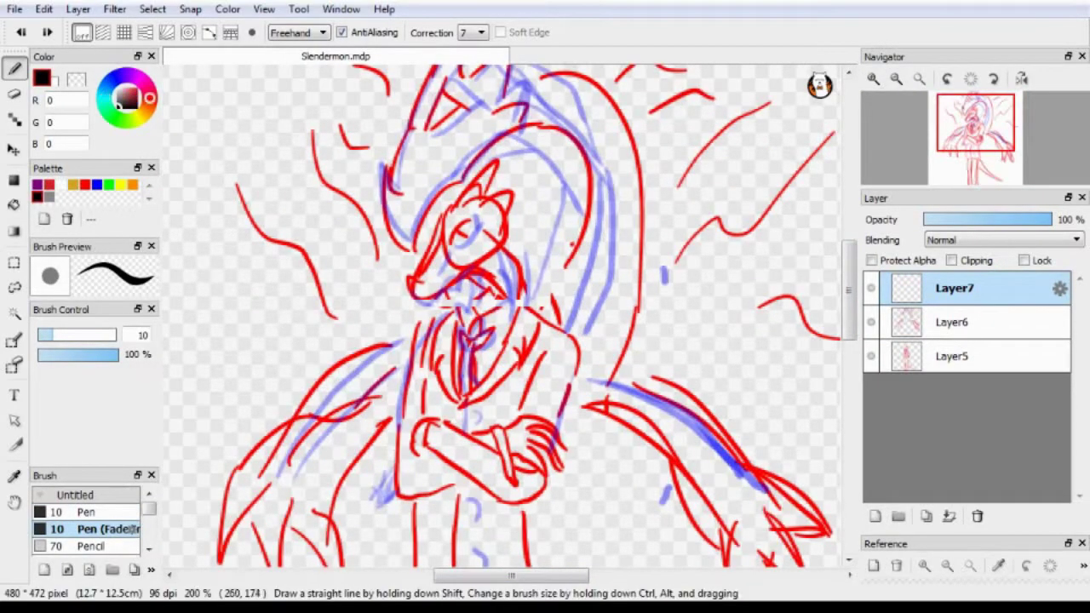
scroll(502, 315, up, 3)
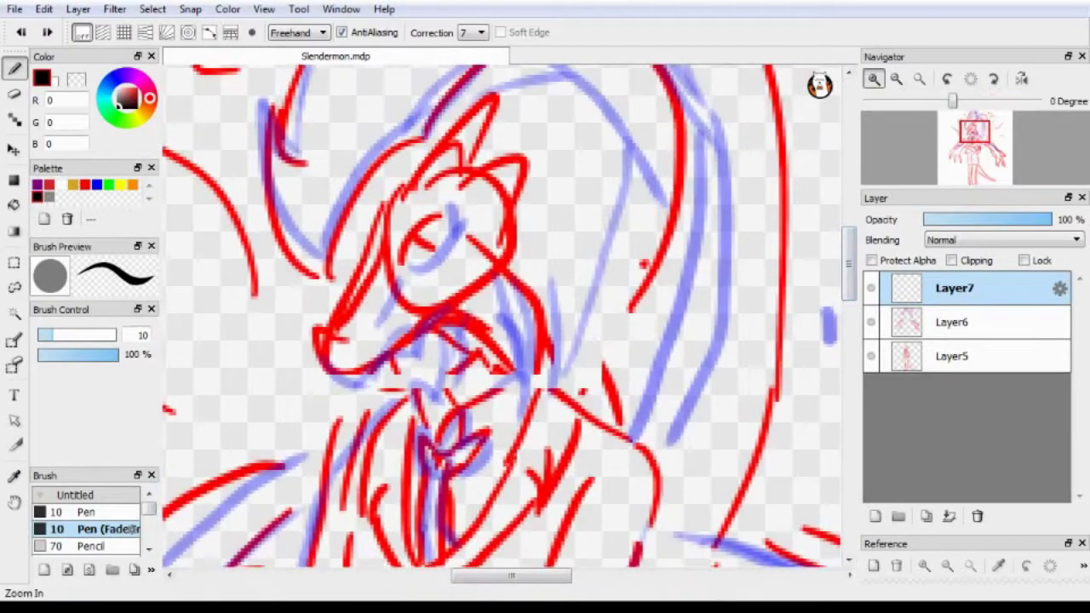
scroll(451, 324, up, 1)
drag(460, 290, 430, 353)
key(ctrl+z)
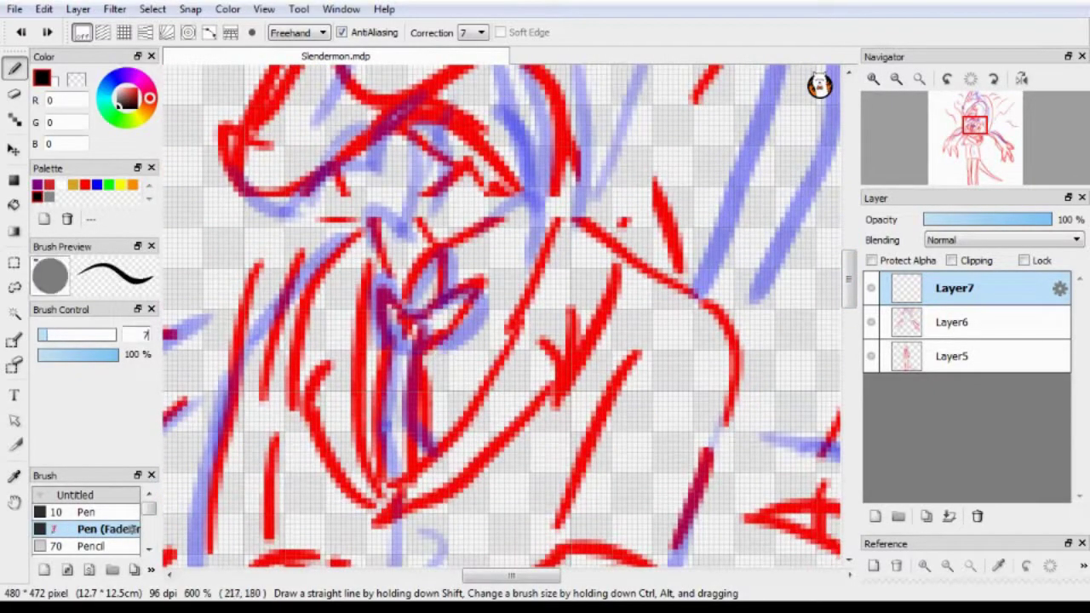
drag(630, 283, 553, 400)
key(ctrl+z)
mouse_move(630, 283)
mouse_down()
mouse_move(555, 398)
mouse_move(383, 511)
mouse_up()
drag(507, 362, 383, 511)
drag(630, 273, 387, 507)
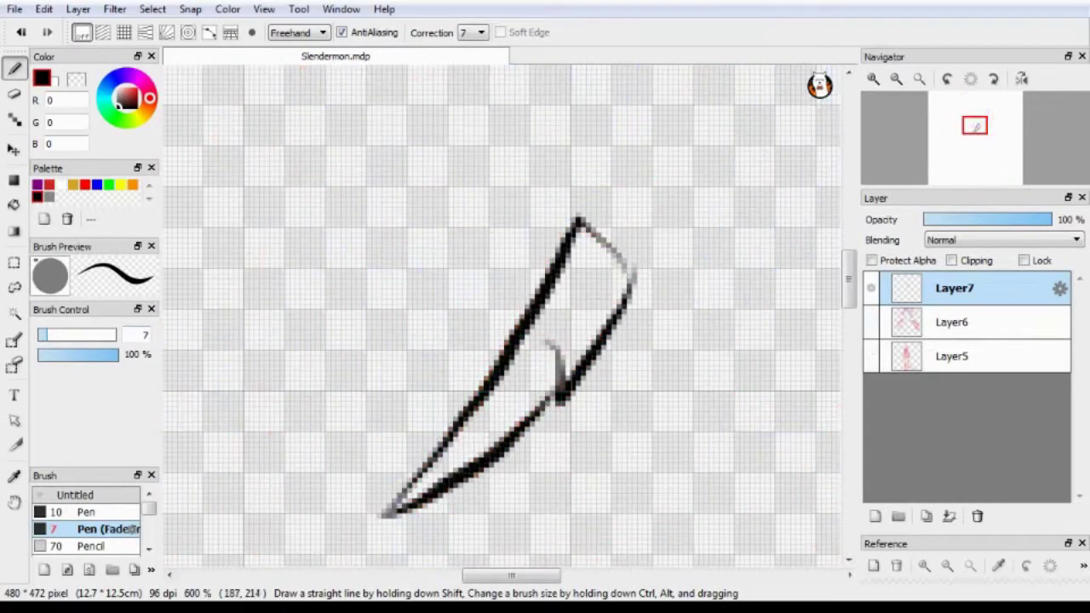
Duplicate Layer6 and Layer5, merge the two copies into one sketch layer beneath Layer7, and hide the originals.
click(954, 322)
click(926, 516)
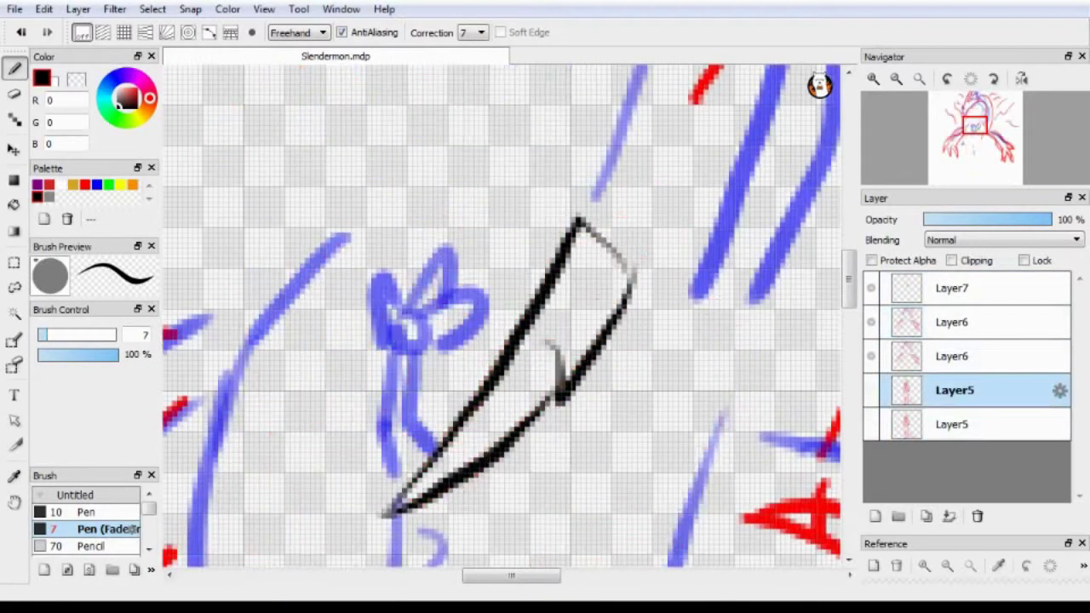
drag(954, 390, 953, 322)
Ink the coat's front edge from the lapel point down and along the hem on the merged sketch layer.
scroll(408, 340, down, 1)
drag(362, 290, 386, 552)
key(ctrl+z)
scroll(511, 315, down, 3)
drag(377, 116, 376, 569)
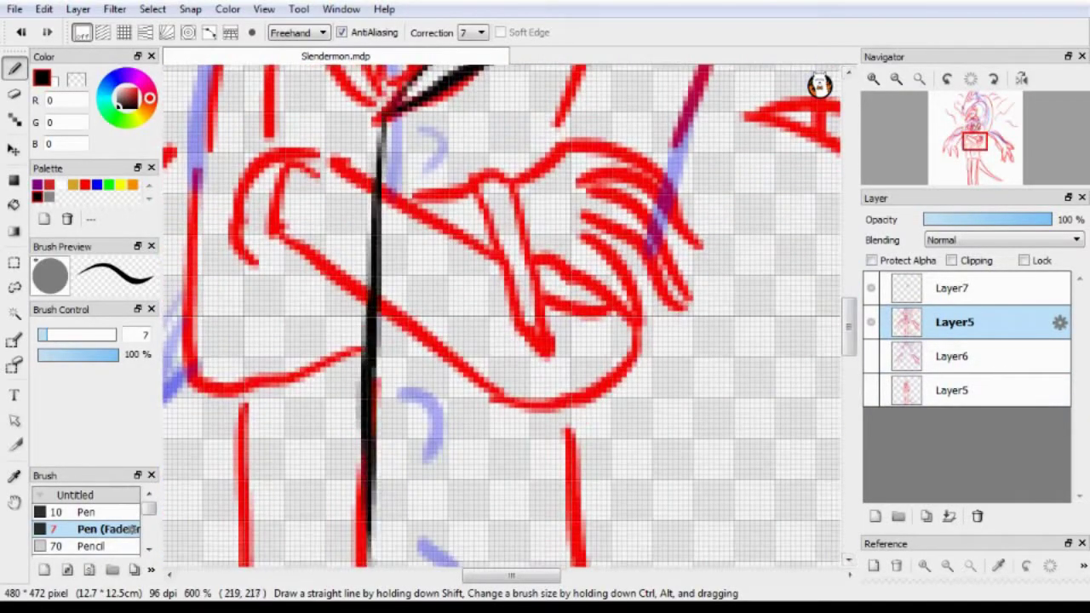
scroll(511, 315, down, 3)
drag(372, 195, 370, 323)
drag(372, 265, 474, 460)
key(ctrl+z)
drag(371, 201, 484, 444)
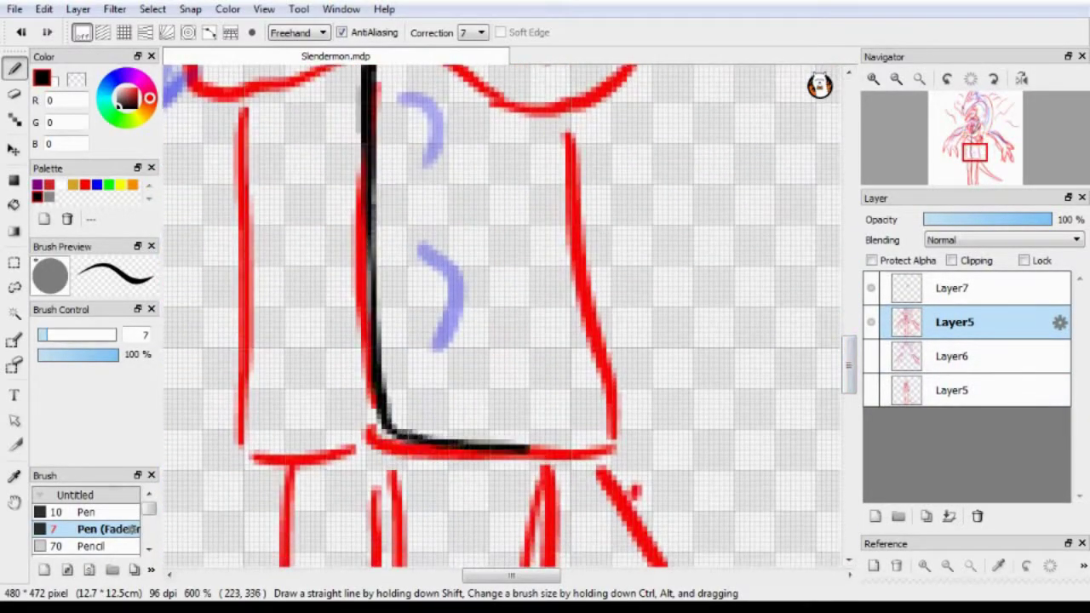
Ink the shoulder and upper sleeve curve beside the right-hand lapel on the merged sketch layer.
scroll(511, 315, up, 12)
scroll(511, 315, down, 1)
mouse_move(632, 259)
mouse_down()
mouse_move(730, 362)
mouse_move(682, 485)
mouse_up()
scroll(502, 315, up, 1)
scroll(503, 316, left, 2)
scroll(502, 315, down, 1)
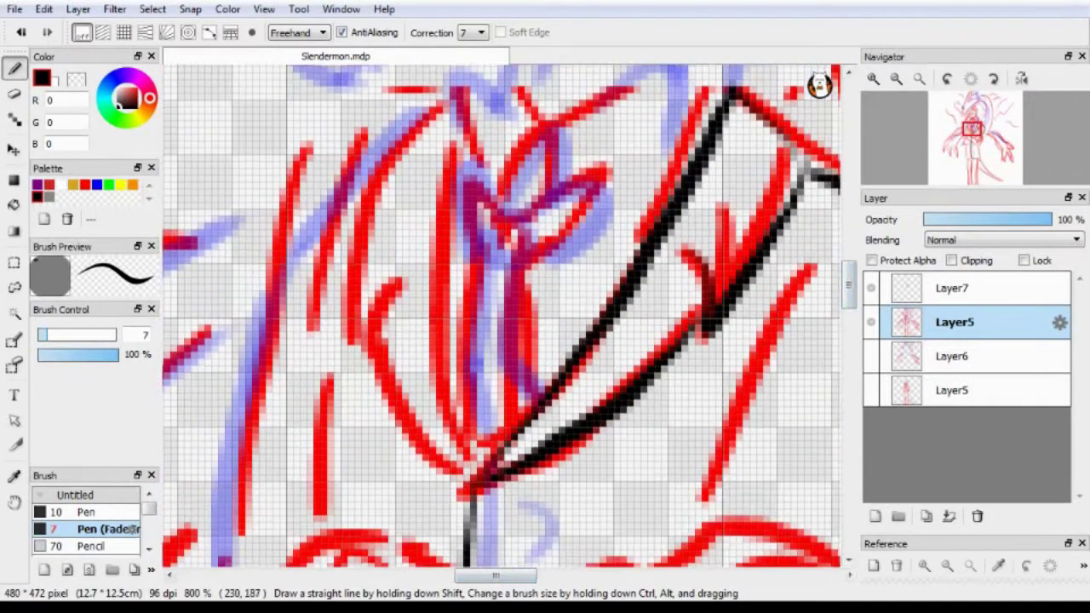
Ink the round knot, the tie's edges and the pointed bow loops on the merged sketch layer.
drag(490, 294, 558, 256)
drag(489, 281, 473, 392)
key(ctrl+z)
drag(477, 328, 482, 443)
key(ctrl+z)
drag(485, 281, 492, 417)
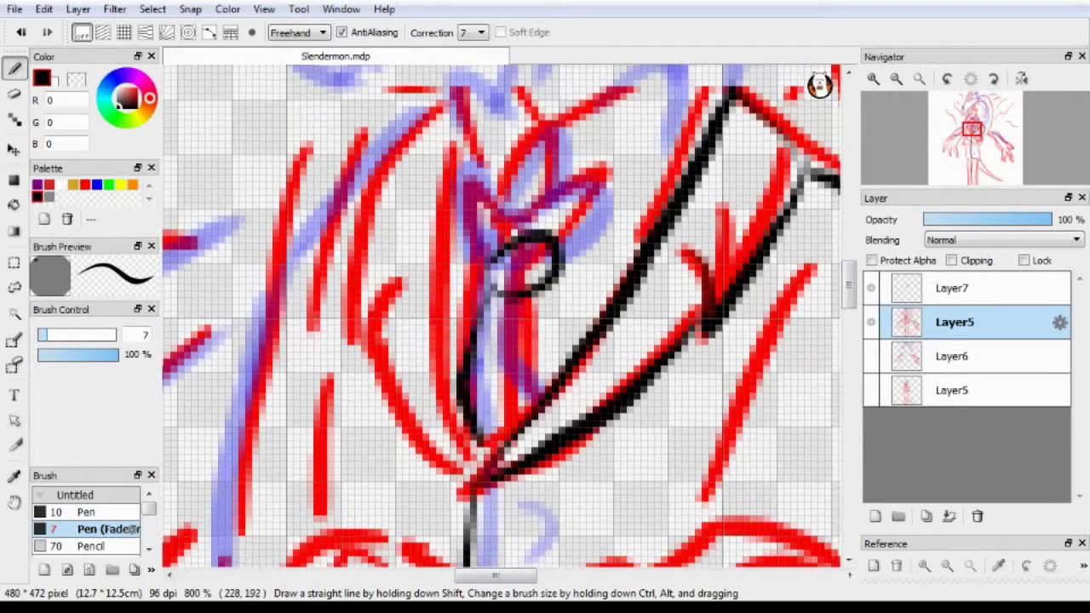
drag(545, 256, 545, 344)
drag(523, 158, 630, 268)
key(ctrl+z)
drag(460, 196, 533, 269)
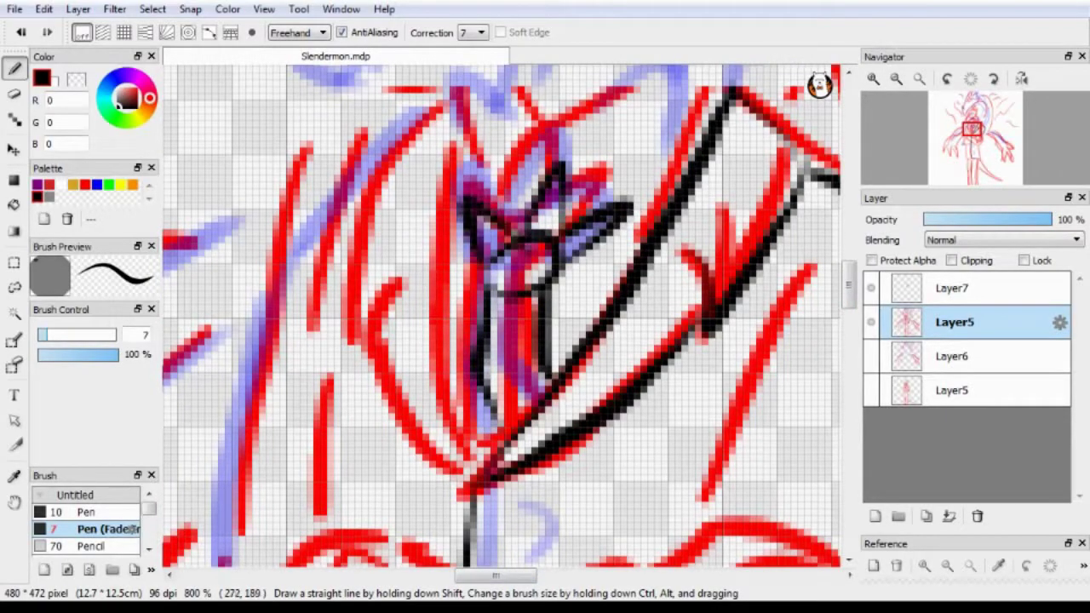
Undo the black ink strokes drawn on the merged sketch layer.
scroll(511, 315, down, 1)
key(ctrl+z)
key(ctrl+z)
key(ctrl+z)
key(ctrl+z)
On Layer7, ink the coat's front edge down from the lapel point and the right-hand shoulder and sleeve curve.
mouse_move(954, 322)
mouse_down()
mouse_move(954, 356)
mouse_move(954, 321)
mouse_up()
click(954, 288)
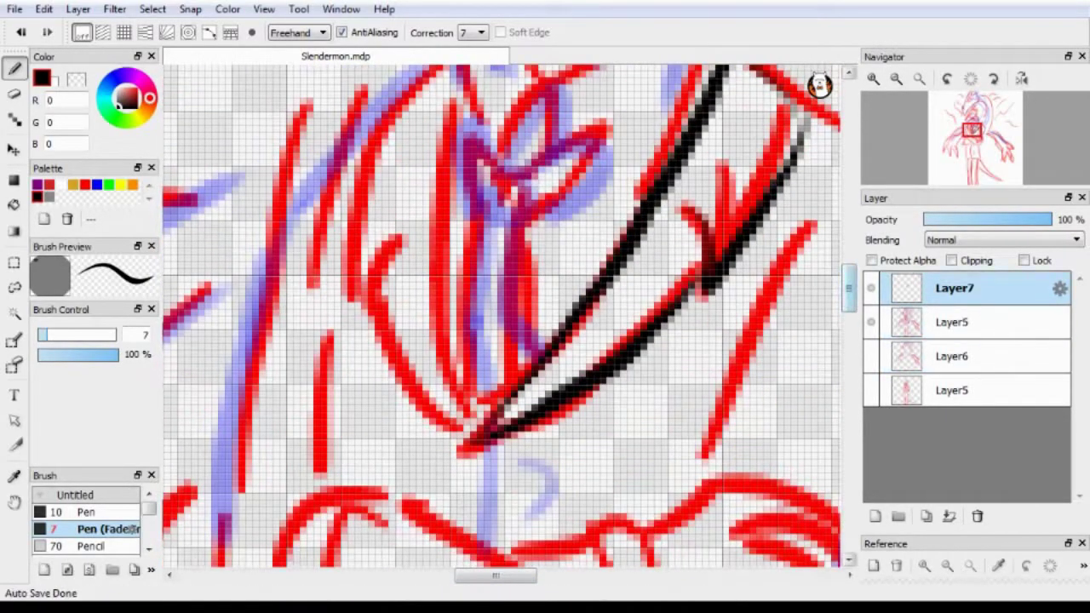
scroll(511, 315, down, 4)
scroll(502, 379, up, 2)
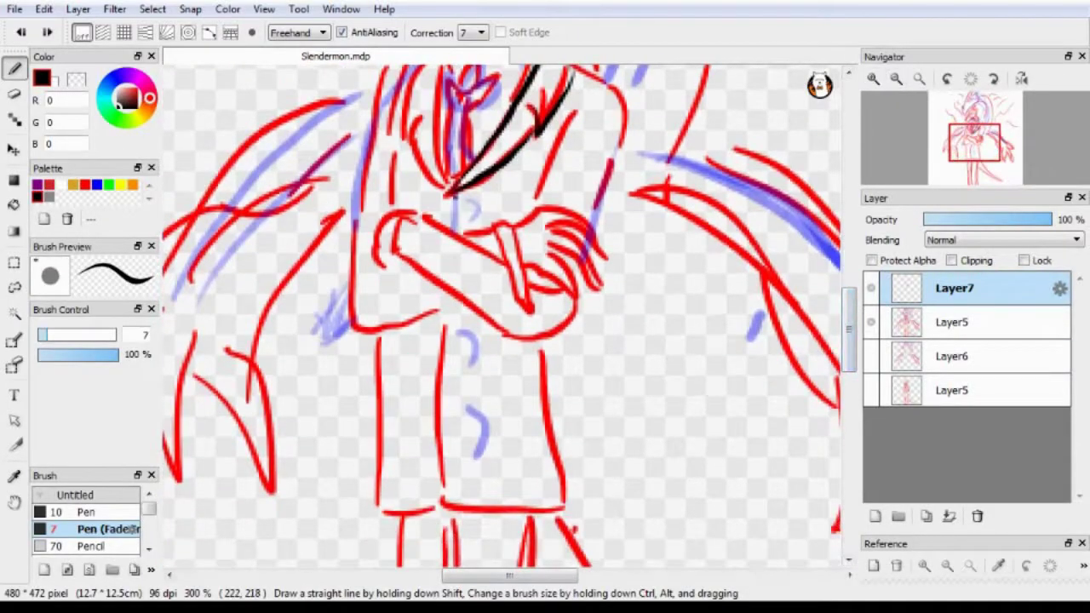
drag(443, 195, 456, 507)
scroll(452, 196, up, 3)
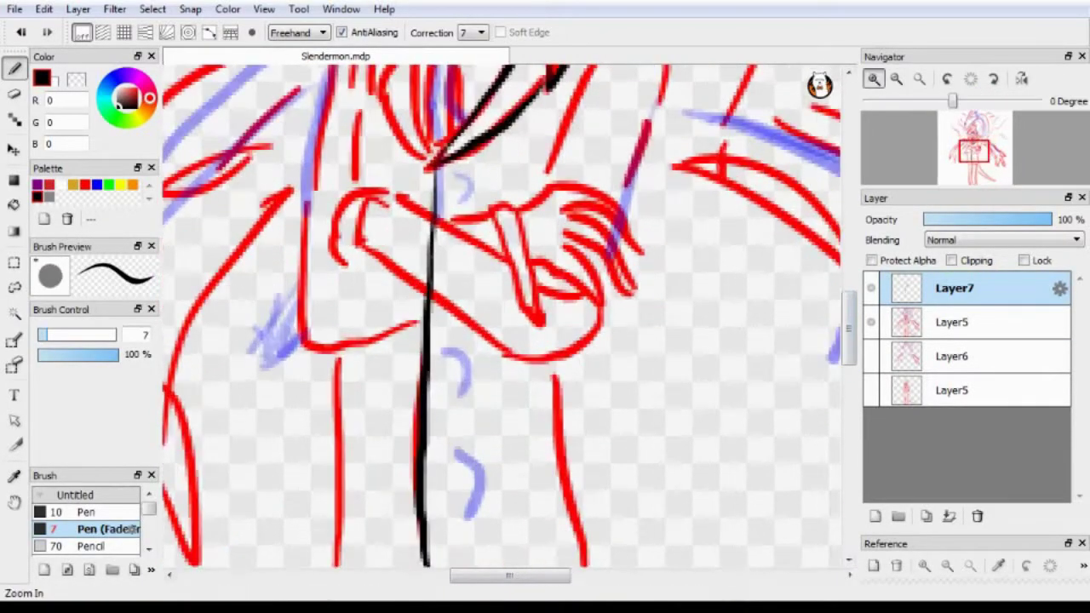
scroll(508, 324, right, 1)
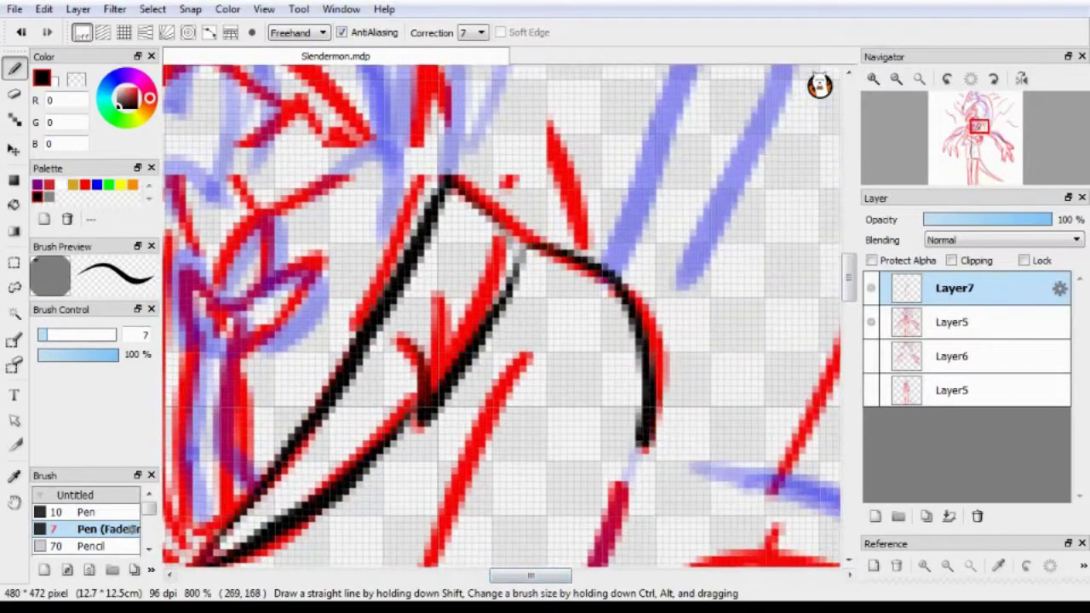
Ink a first version of the knot, tie edges and pointed bow loops inside the jacket opening.
scroll(507, 324, left, 4)
drag(422, 375, 511, 307)
key(ctrl+z)
drag(430, 317, 472, 366)
drag(417, 340, 410, 511)
drag(474, 371, 481, 476)
drag(489, 345, 571, 294)
drag(460, 302, 524, 256)
drag(400, 328, 472, 255)
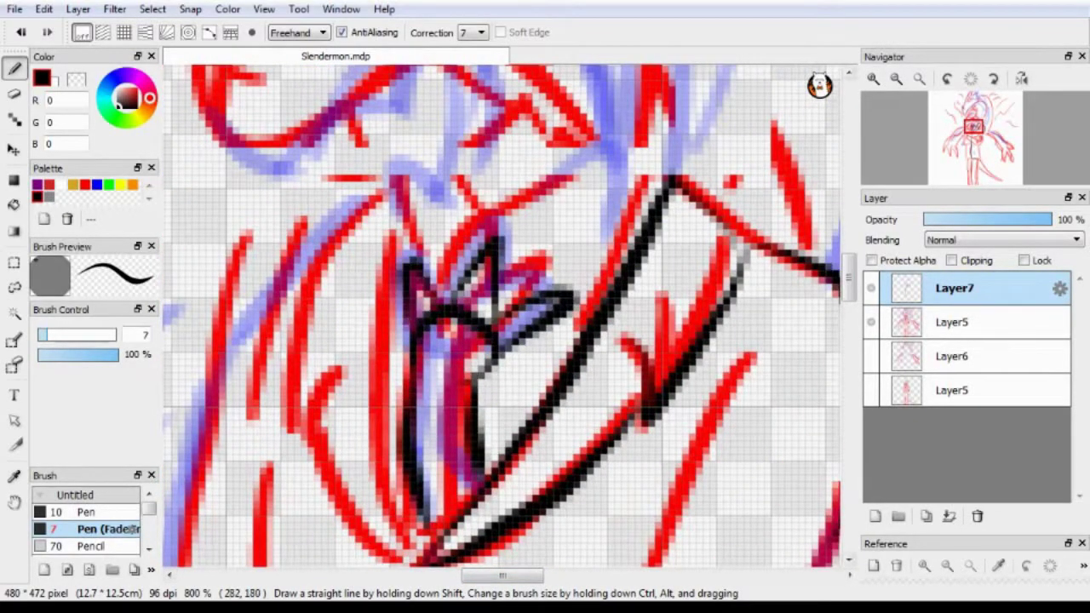
drag(469, 345, 409, 367)
Undo the last ink strokes of the tie and bow.
scroll(508, 315, down, 3)
key(ctrl+z)
key(ctrl+z)
key(ctrl+z)
key(ctrl+z)
Ink the tie's two long edges and the bow's loops reaching towards the right-hand lapel.
drag(434, 409, 436, 223)
mouse_move(481, 362)
mouse_down()
mouse_move(477, 255)
mouse_move(433, 226)
mouse_up()
drag(491, 180, 601, 153)
drag(482, 259, 572, 247)
drag(498, 209, 622, 166)
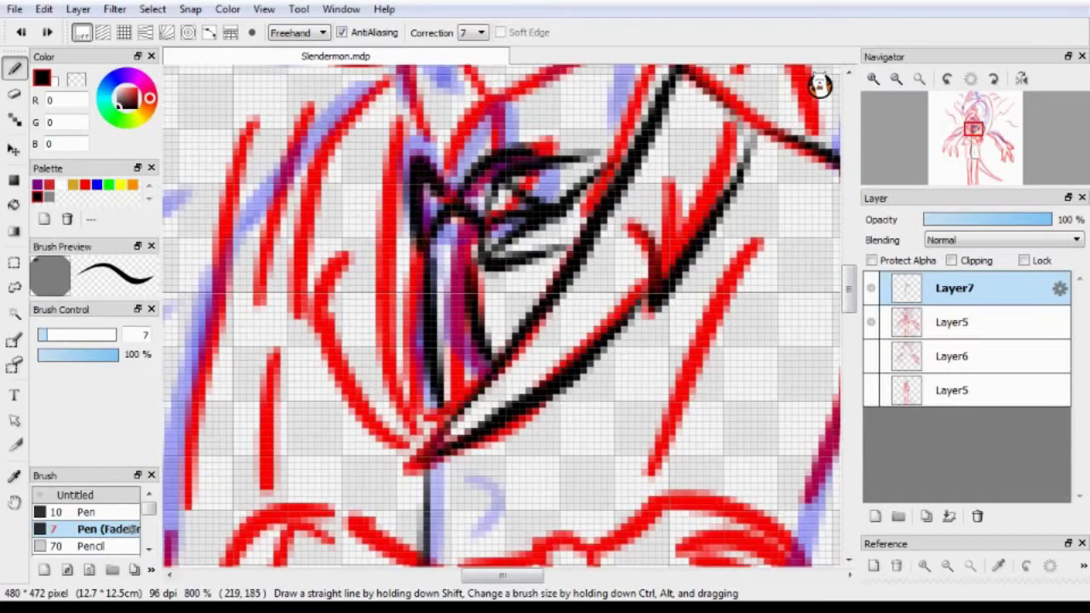
scroll(507, 315, up, 3)
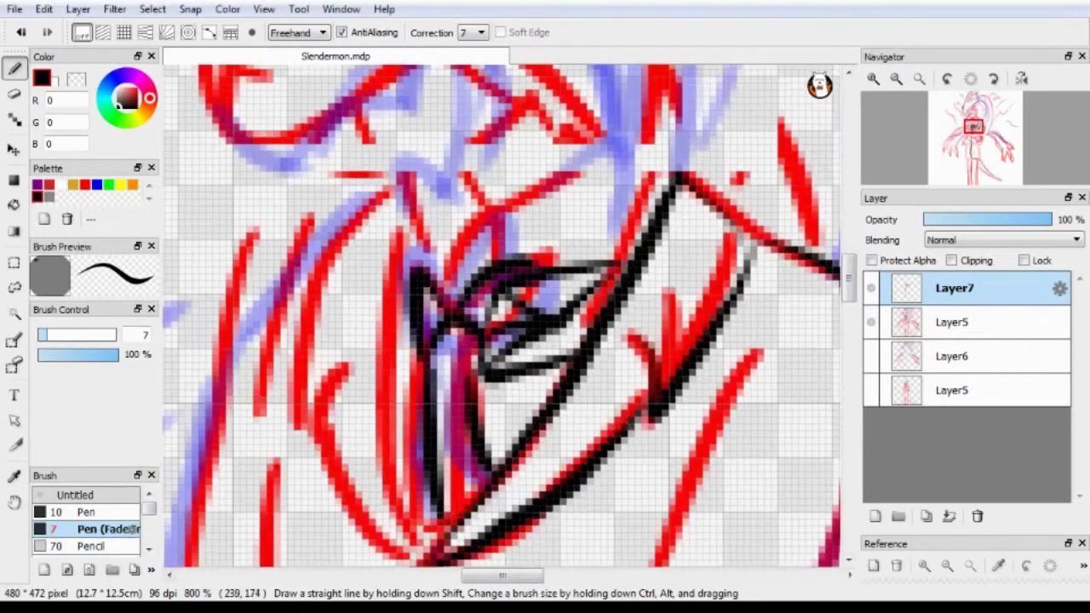
Ink the inner shirt edge beside the tie and the outline of the left-hand lapel with its notch.
scroll(609, 370, down, 2)
drag(400, 161, 434, 455)
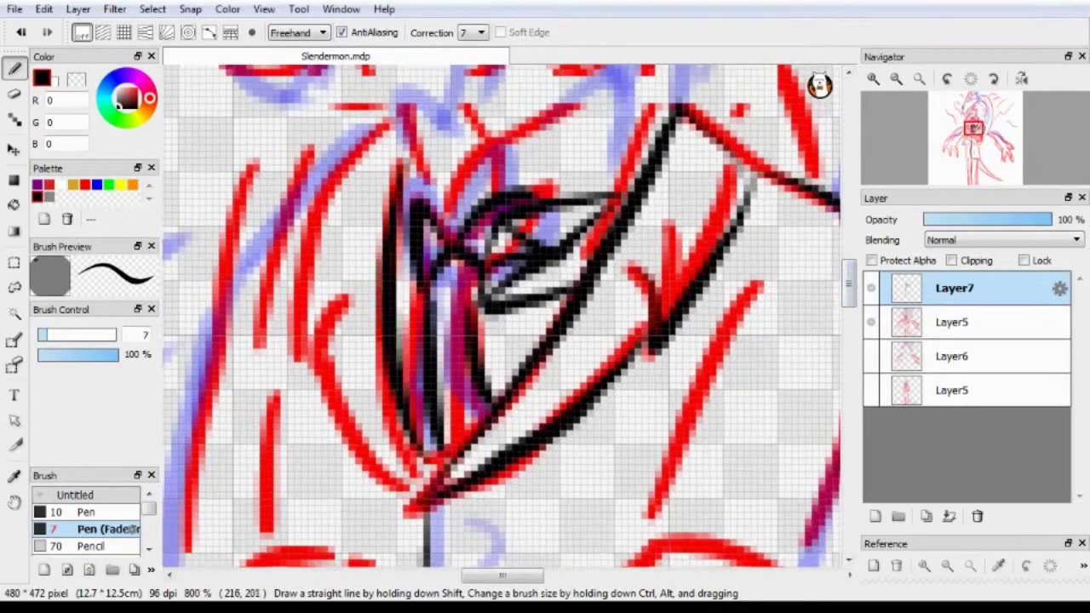
drag(435, 391, 337, 494)
key(ctrl+z)
drag(345, 298, 302, 383)
drag(309, 345, 438, 490)
mouse_move(394, 121)
mouse_down()
mouse_move(345, 178)
mouse_move(294, 375)
mouse_up()
scroll(510, 316, up, 2)
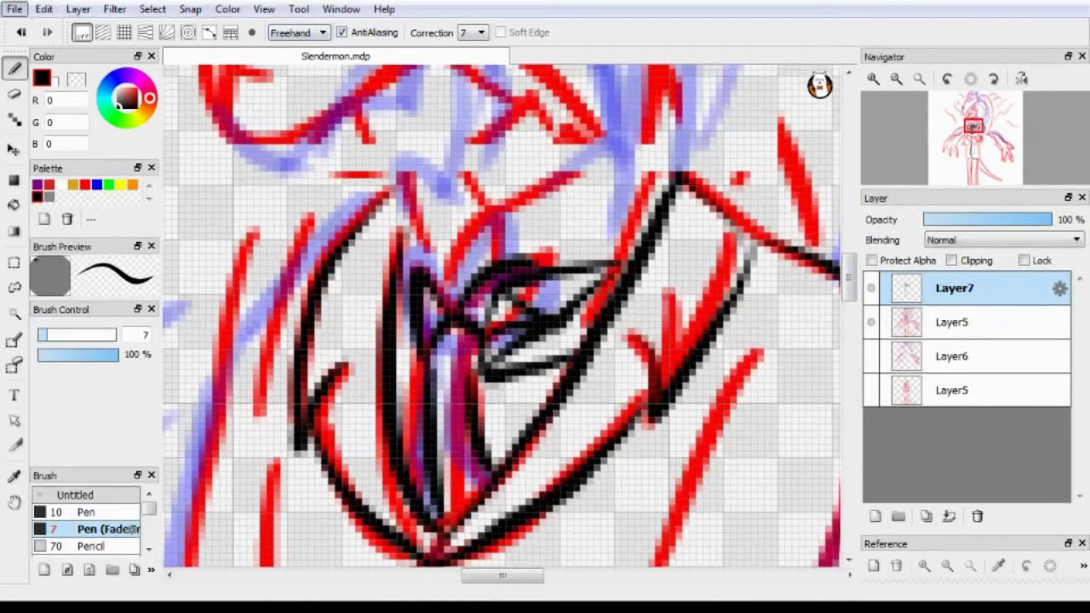
Ink the shirt collar above the bow, including its left-hand point and the edge running to the right-hand lapel.
scroll(510, 316, up, 5)
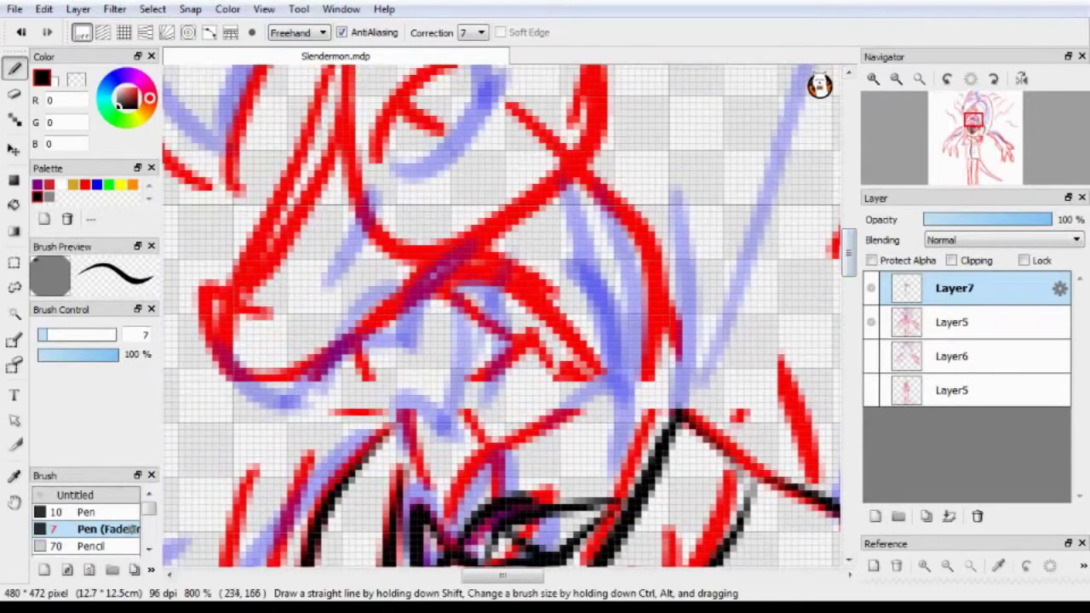
key(ctrl+z)
key(ctrl+y)
key(ctrl+z)
key(ctrl+y)
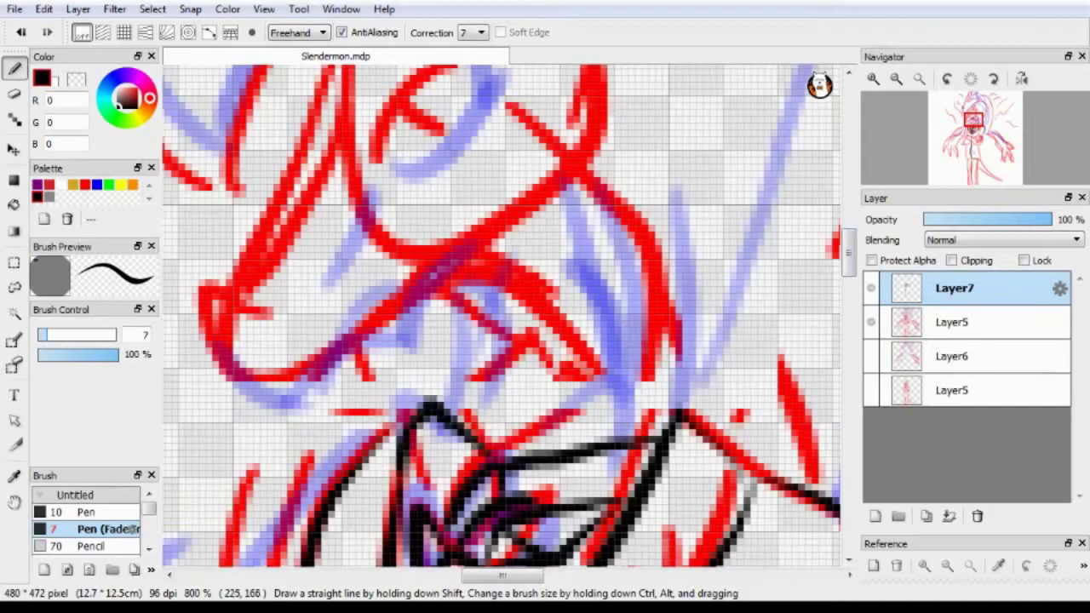
scroll(510, 316, down, 8)
scroll(510, 316, up, 10)
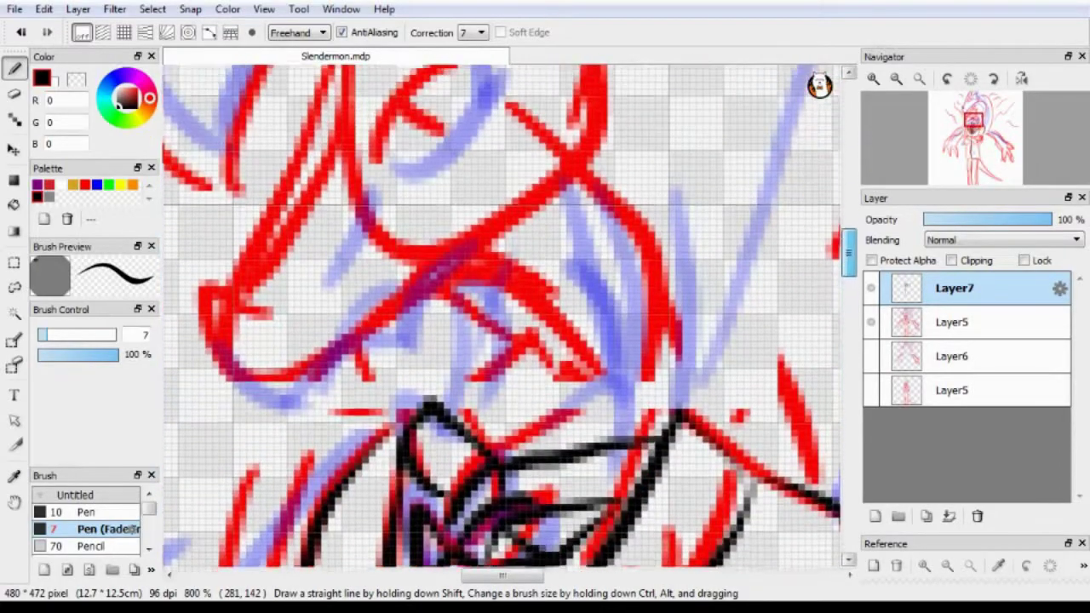
drag(499, 292, 521, 503)
key(ctrl+z)
scroll(510, 315, down, 4)
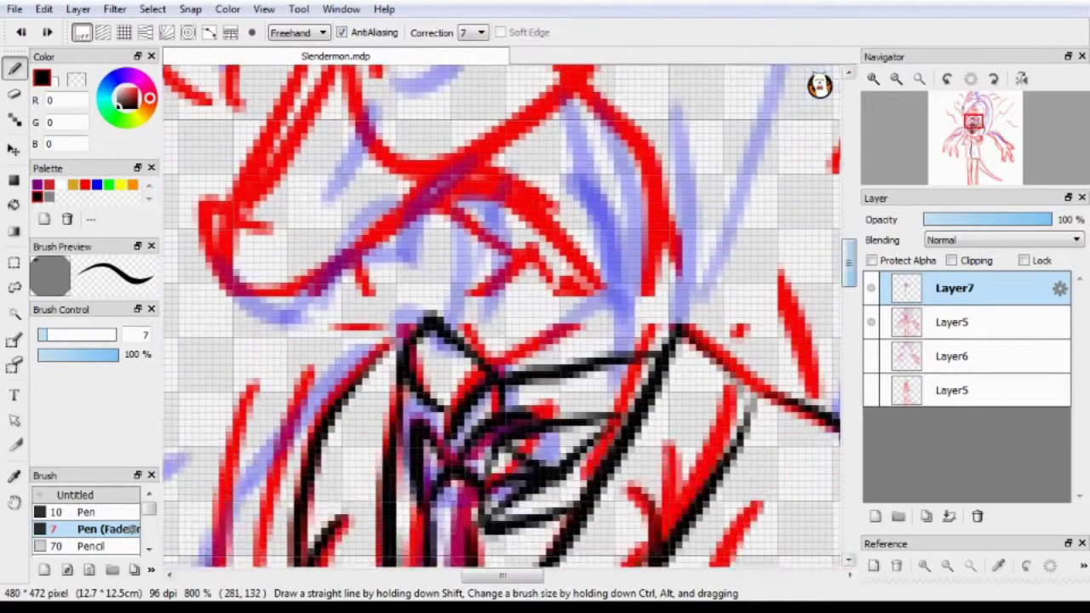
Hide the sketch layer and erase the faulty collar lines above the bow.
click(870, 322)
scroll(510, 316, down, 5)
scroll(510, 316, up, 3)
key(e)
drag(496, 208, 490, 255)
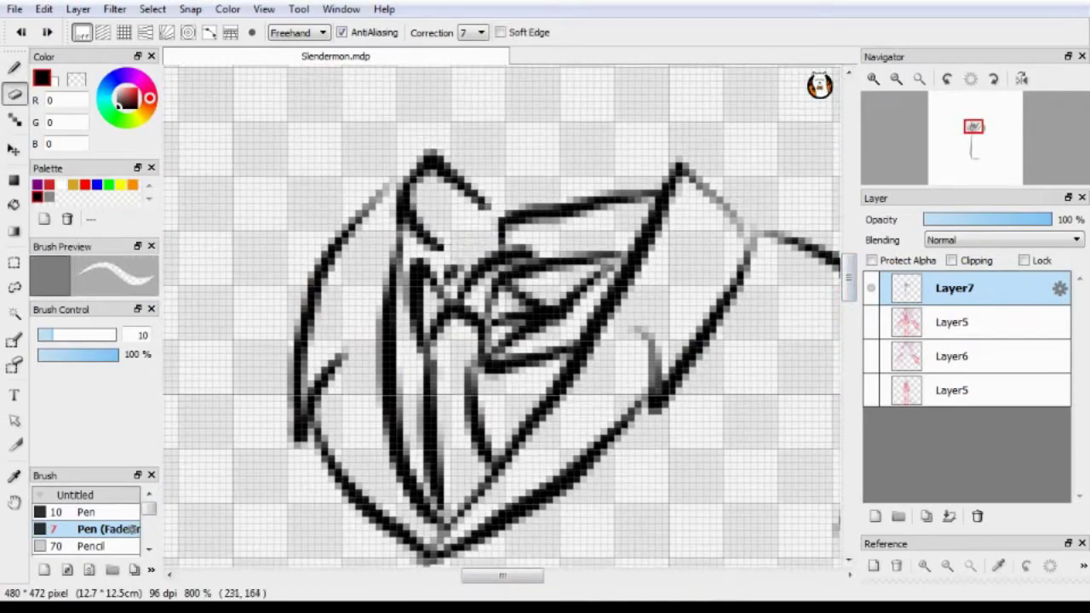
Ink a new collar edge dipping from the left-hand collar point to just above the bow and rising to the right-hand point.
key(b)
mouse_move(673, 170)
mouse_down()
mouse_move(519, 251)
mouse_move(492, 230)
mouse_up()
key(ctrl+z)
drag(400, 180, 477, 225)
drag(635, 232, 502, 259)
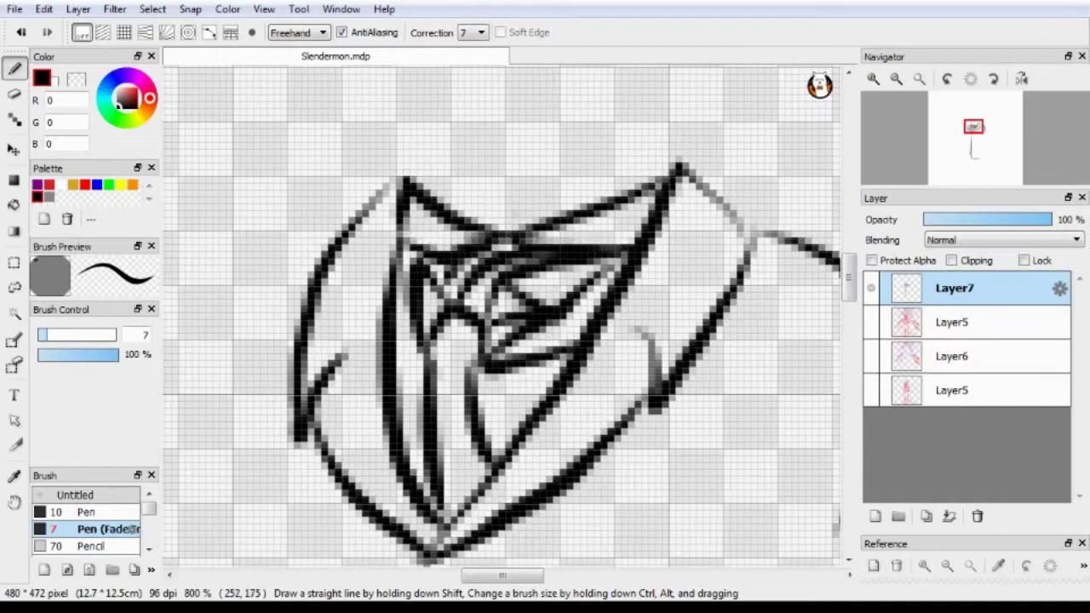
key(ctrl+z)
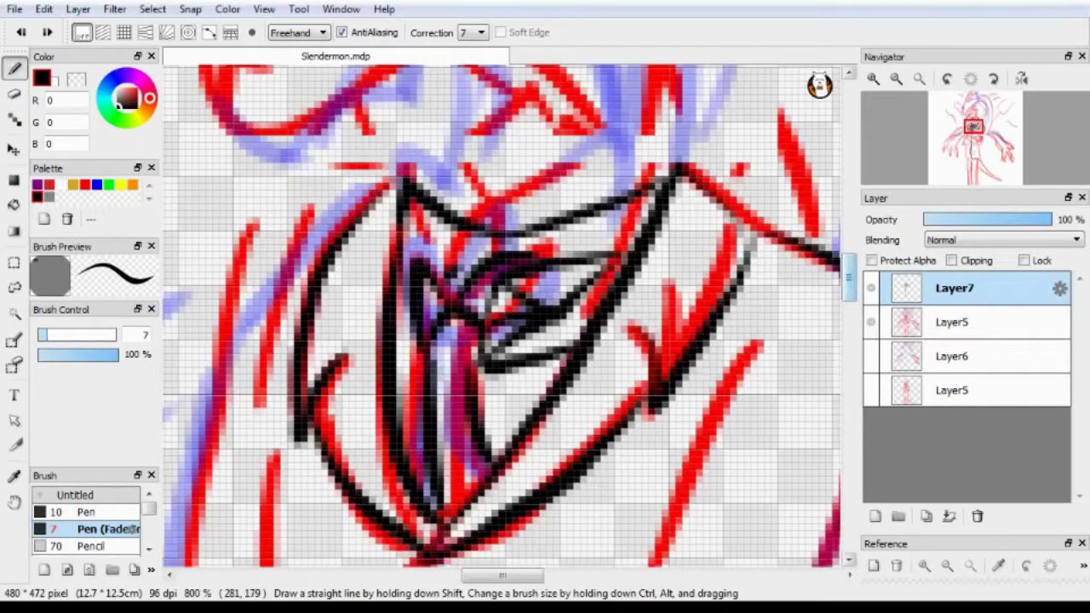
Sketch blue guide strokes for the neck between jaw and collar on the visible Layer5, using the 10-pixel Pen.
scroll(503, 316, up, 3)
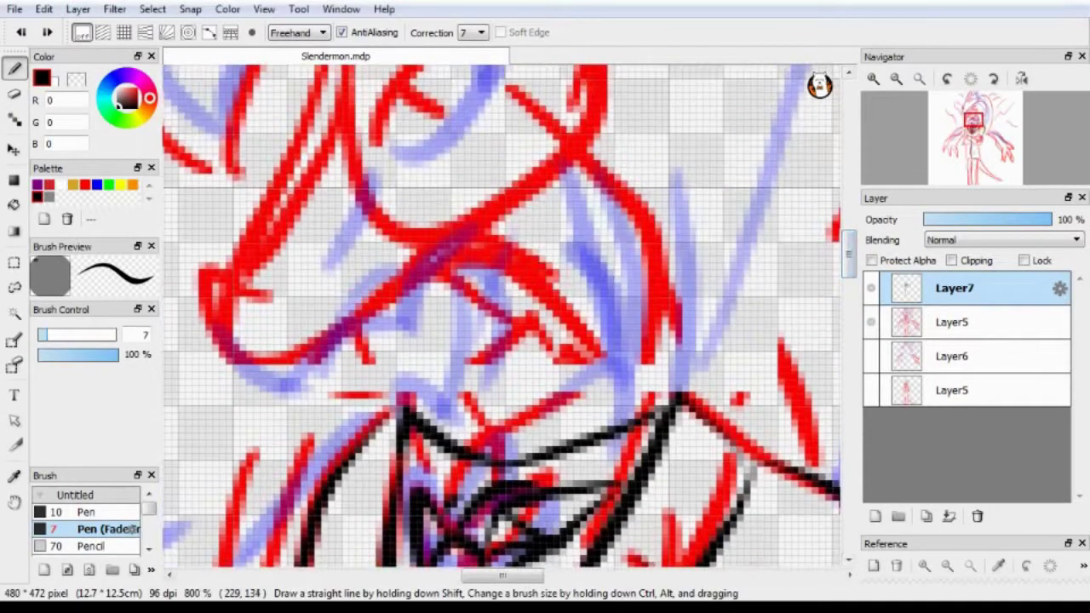
key(ctrl+z)
click(49, 184)
click(954, 322)
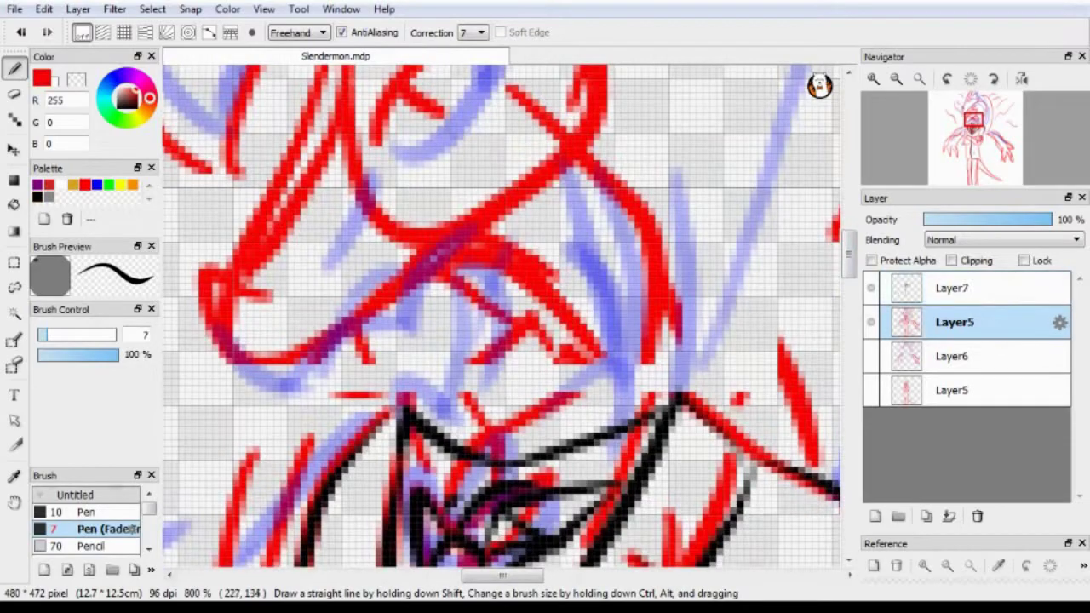
click(97, 184)
click(86, 512)
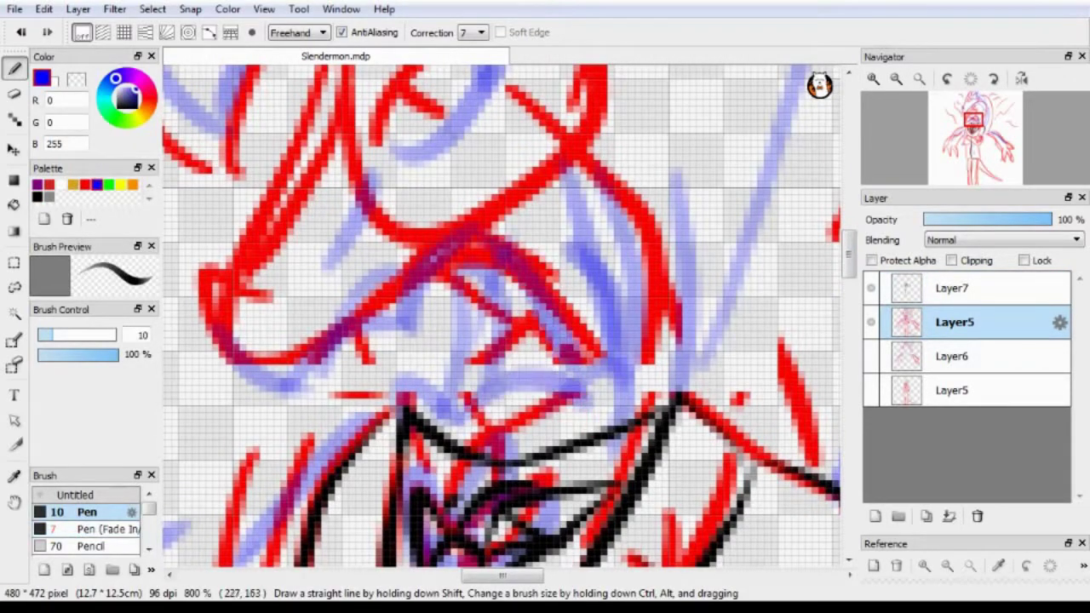
drag(447, 439, 605, 375)
drag(570, 277, 516, 391)
drag(596, 170, 643, 413)
drag(515, 259, 464, 388)
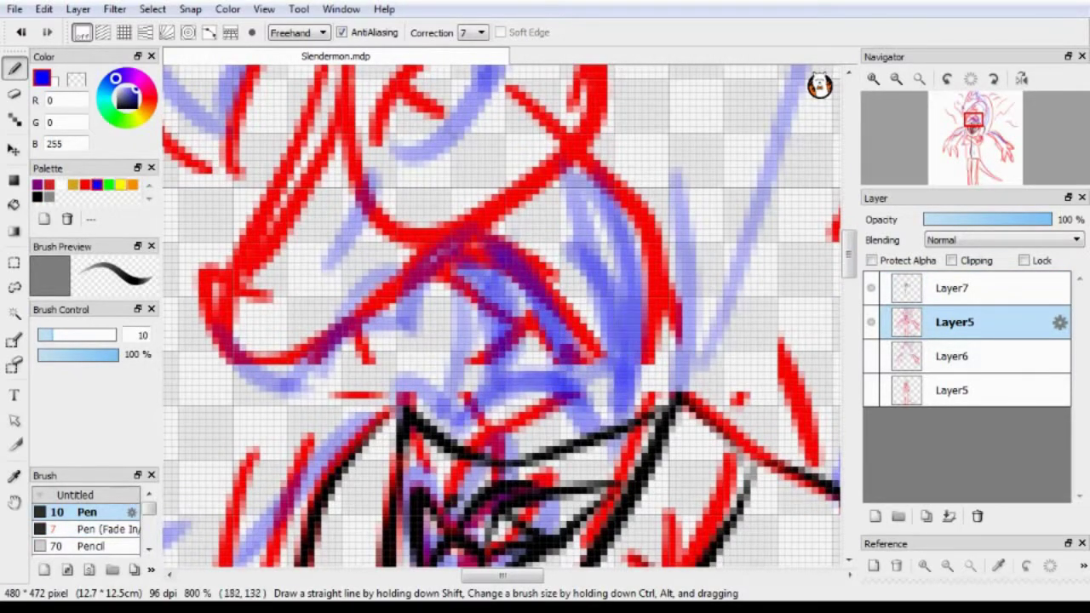
Mark the neck's front, back and base curve in green over the blue guides on the visible Layer5.
click(109, 184)
drag(498, 245, 477, 400)
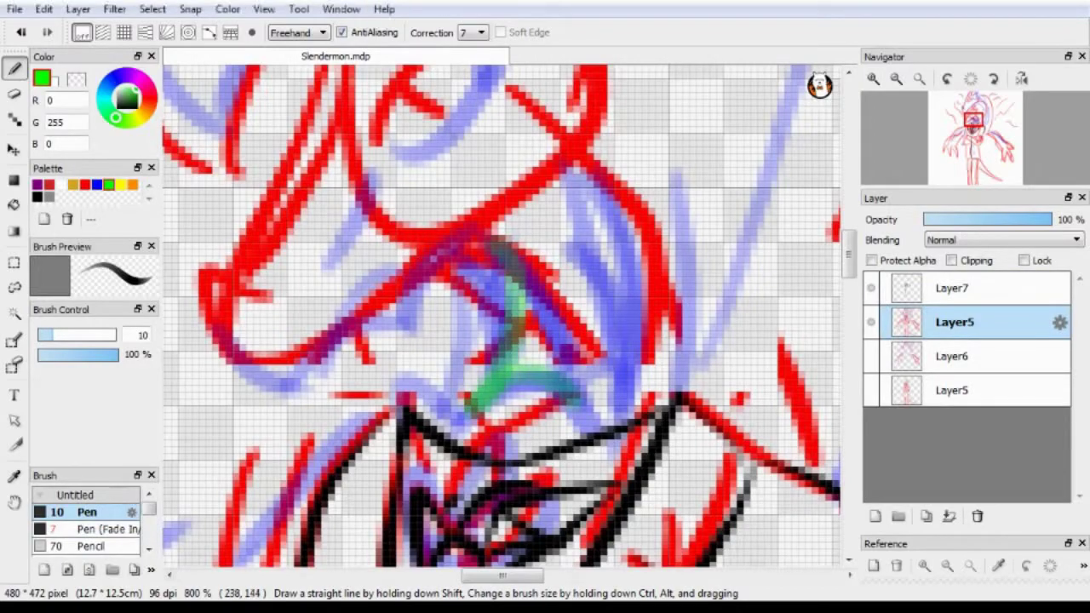
drag(586, 189, 615, 421)
click(951, 288)
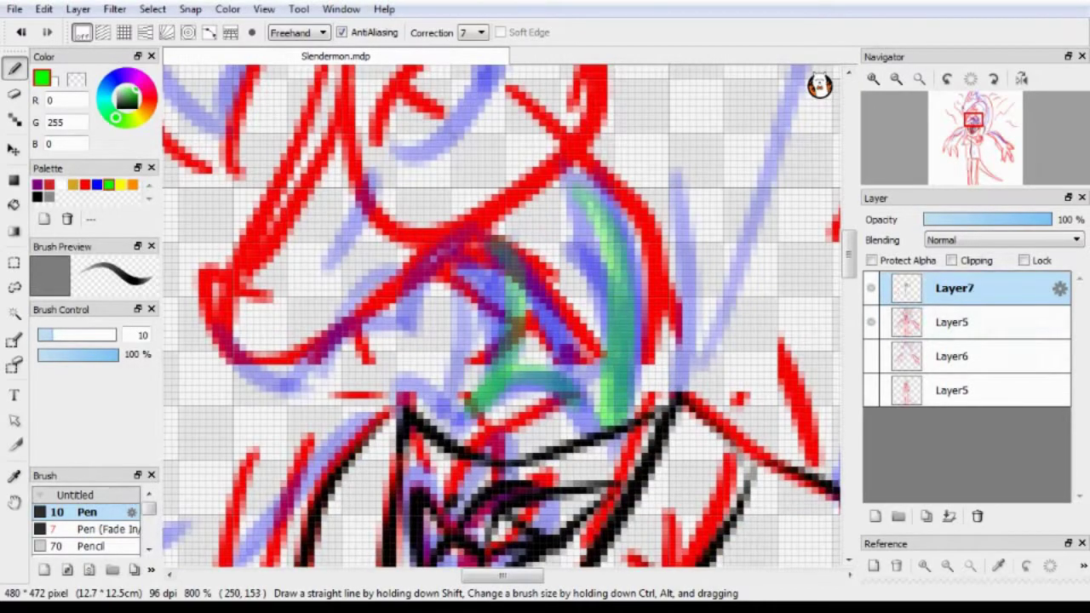
click(951, 322)
drag(509, 281, 586, 396)
Ink the neck's base curve, front edge and back edge in black on Layer7 with the 7-pixel fading pen.
click(37, 197)
click(93, 529)
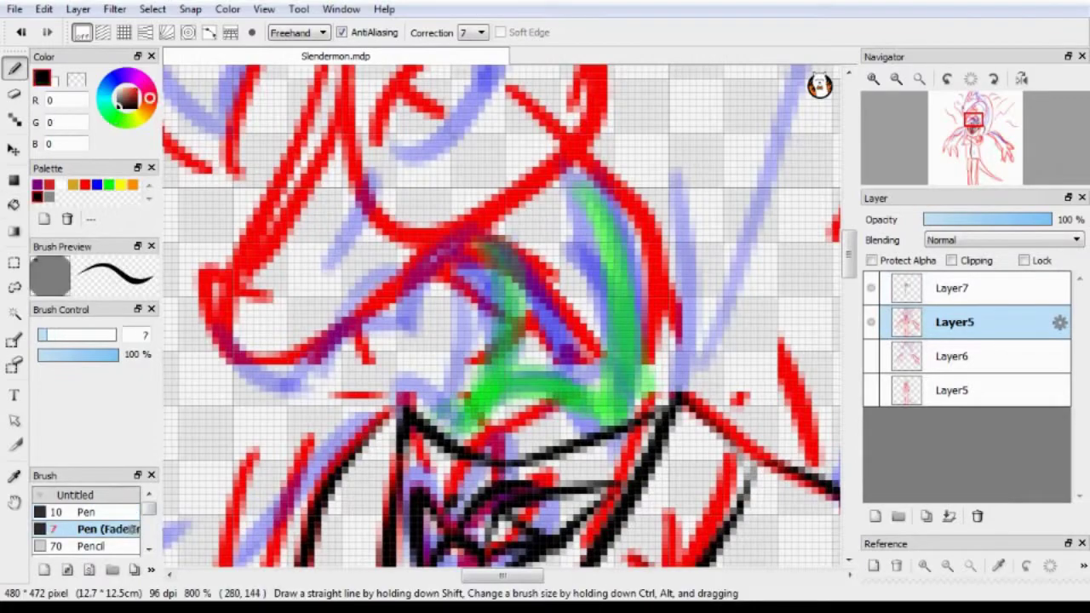
click(951, 288)
drag(456, 407, 658, 407)
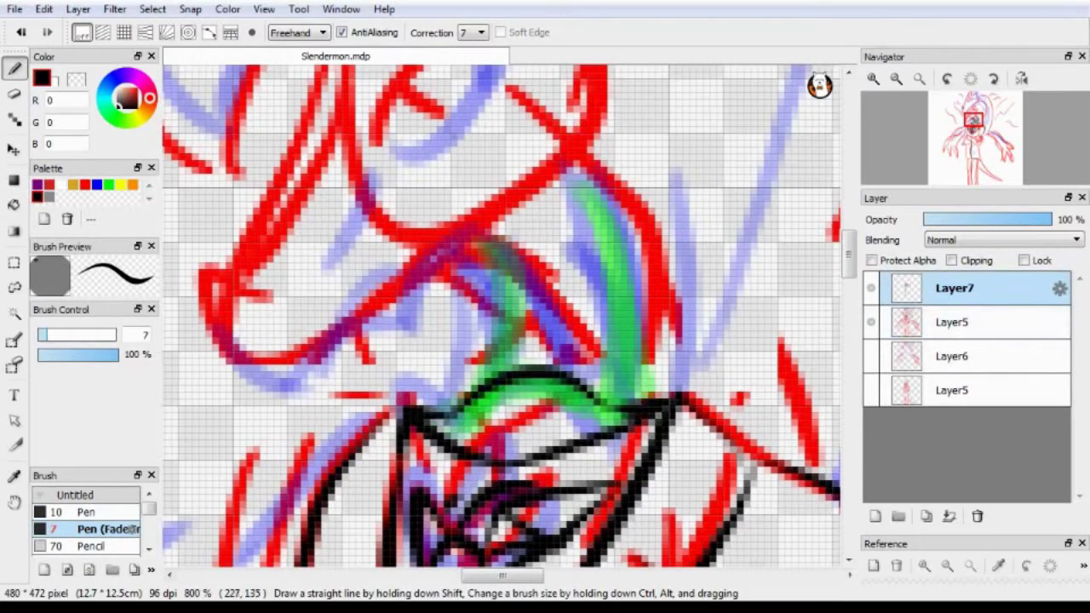
key(ctrl+z)
key(ctrl+z)
key(ctrl+y)
key(ctrl+z)
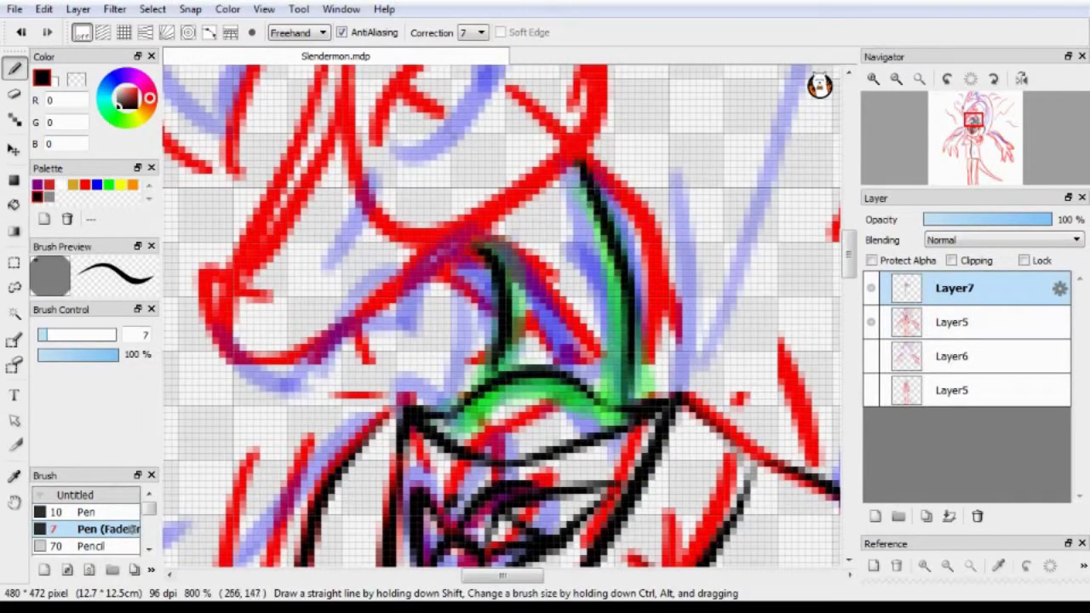
Ink the eye's curved right-hand edge, the two pointed ears, the forehead line and the back of the head.
scroll(502, 315, up, 5)
mouse_move(432, 308)
mouse_down()
mouse_move(481, 407)
mouse_move(477, 373)
mouse_move(407, 464)
mouse_move(482, 407)
mouse_move(432, 455)
mouse_up()
key(ctrl+z)
key(ctrl+z)
key(ctrl+z)
mouse_move(601, 194)
mouse_down()
mouse_move(501, 283)
mouse_move(582, 393)
mouse_up()
drag(566, 78, 491, 258)
key(ctrl+z)
drag(560, 65, 504, 273)
drag(472, 183, 362, 320)
Ink the wavy jaw line from the neck to the snout tip and the short lip line beneath it.
scroll(502, 315, down, 5)
scroll(509, 316, down, 3)
scroll(509, 315, left, 5)
mouse_move(621, 272)
mouse_down()
mouse_move(519, 296)
mouse_move(409, 419)
mouse_up()
key(ctrl+z)
drag(549, 316, 449, 369)
key(ctrl+z)
drag(596, 285, 451, 366)
key(ctrl+z)
drag(592, 311, 460, 349)
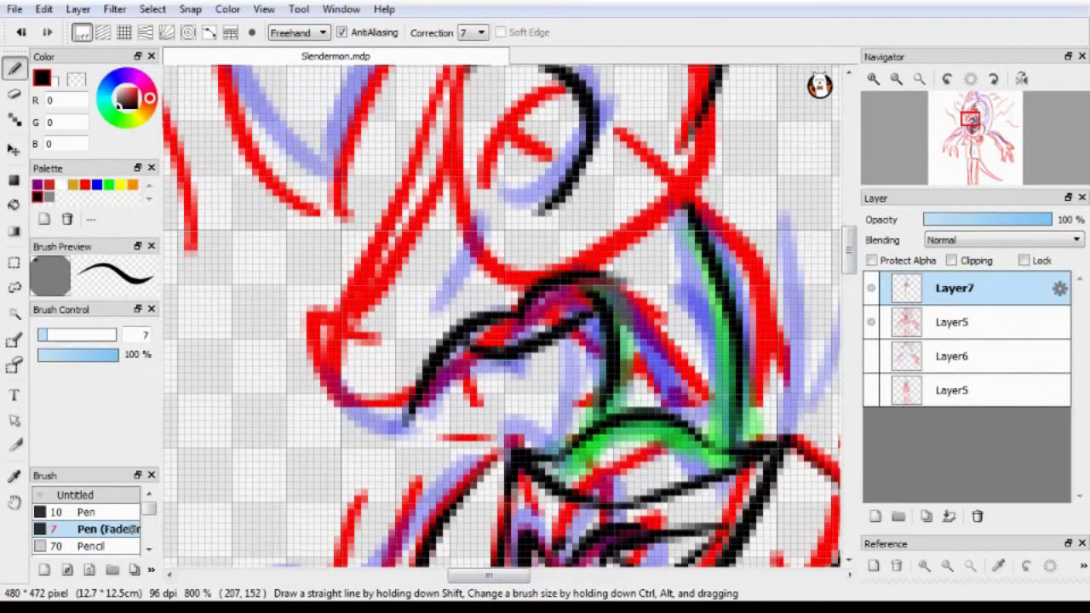
Ink the blunt nose tip and the long bridge of the snout up to the forehead.
drag(381, 337, 400, 400)
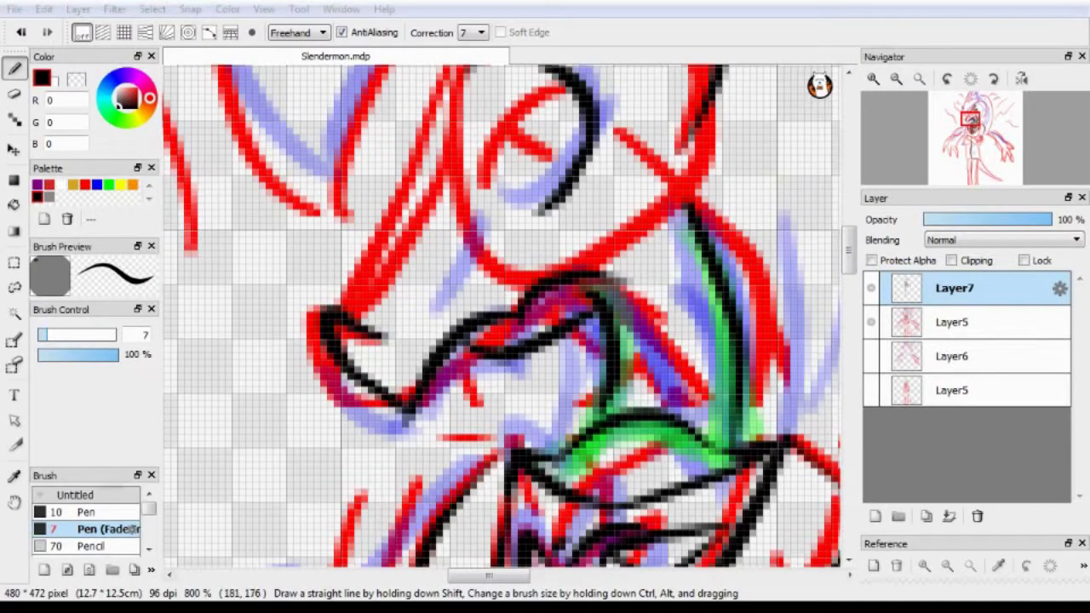
scroll(510, 315, up, 3)
key(ctrl+z)
drag(497, 129, 349, 393)
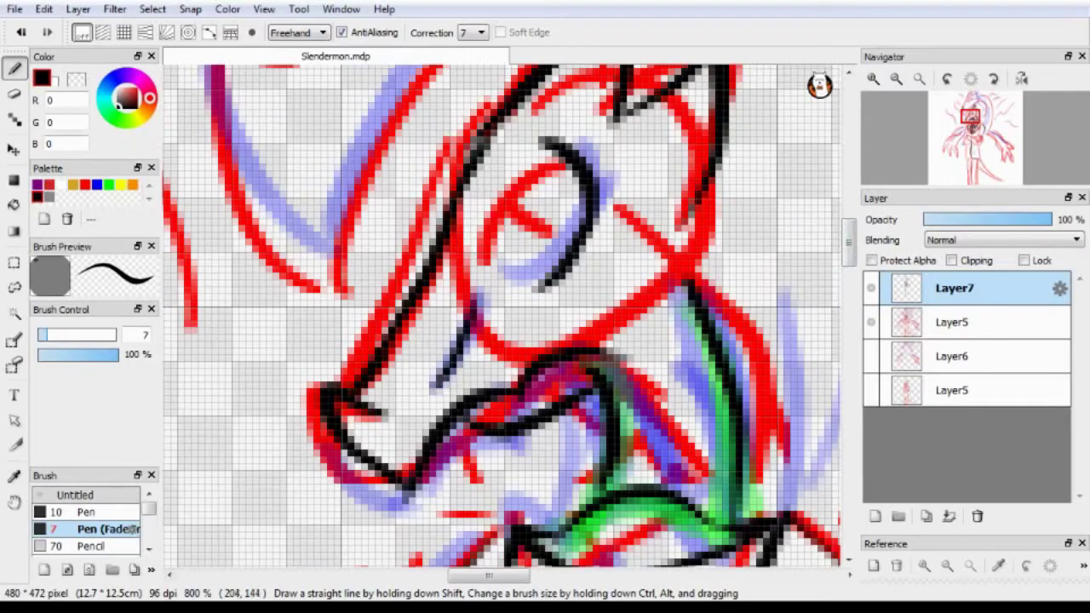
Ink the inner ear marks, the short line at the back of the cheek and the rest of the eye outline.
scroll(509, 315, up, 8)
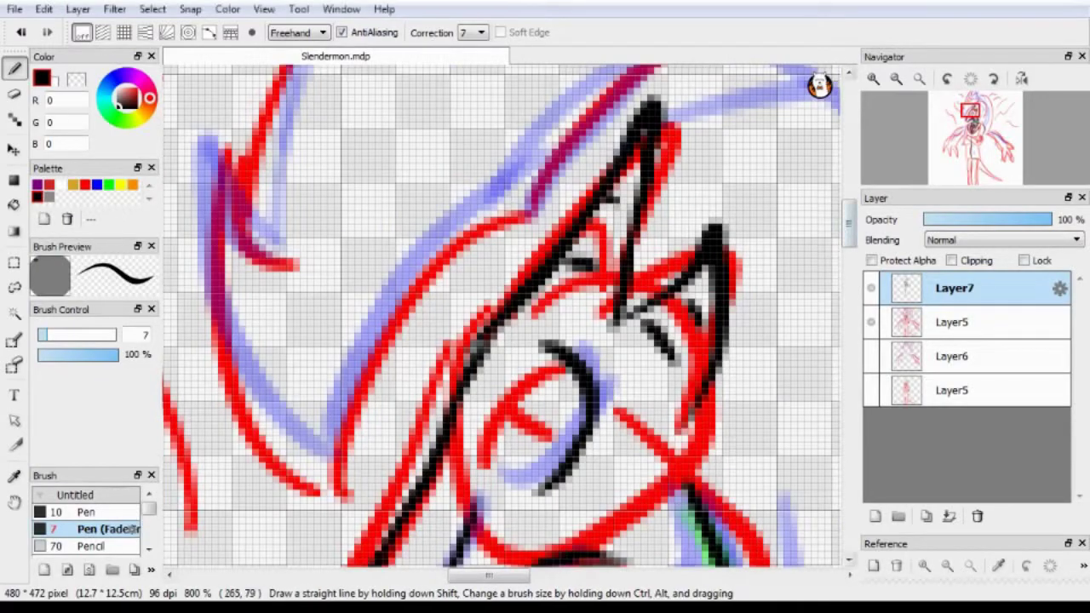
scroll(509, 316, down, 5)
scroll(509, 315, right, 4)
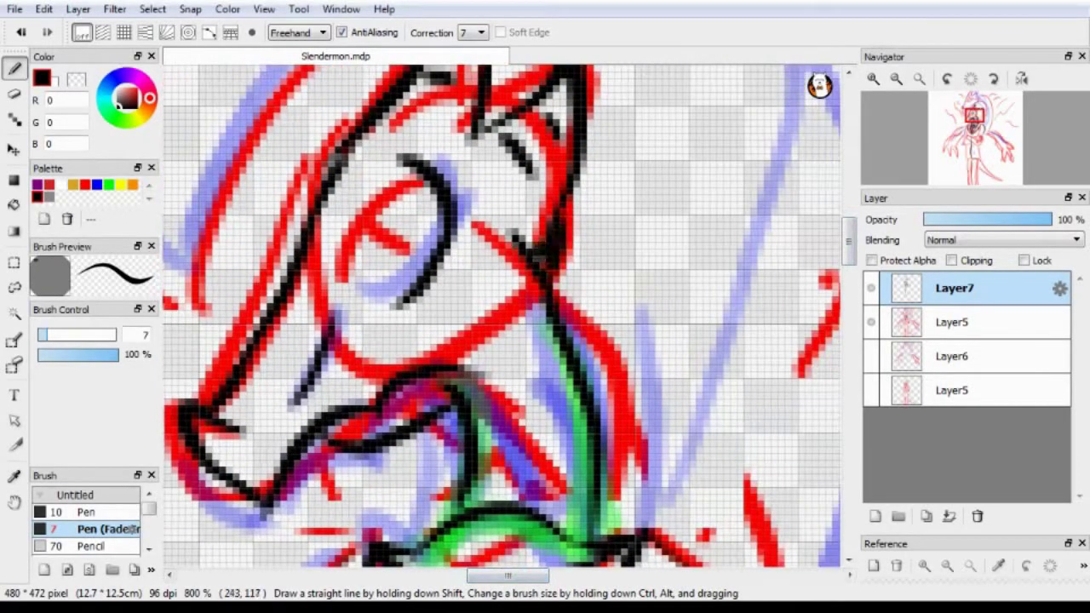
scroll(510, 315, down, 7)
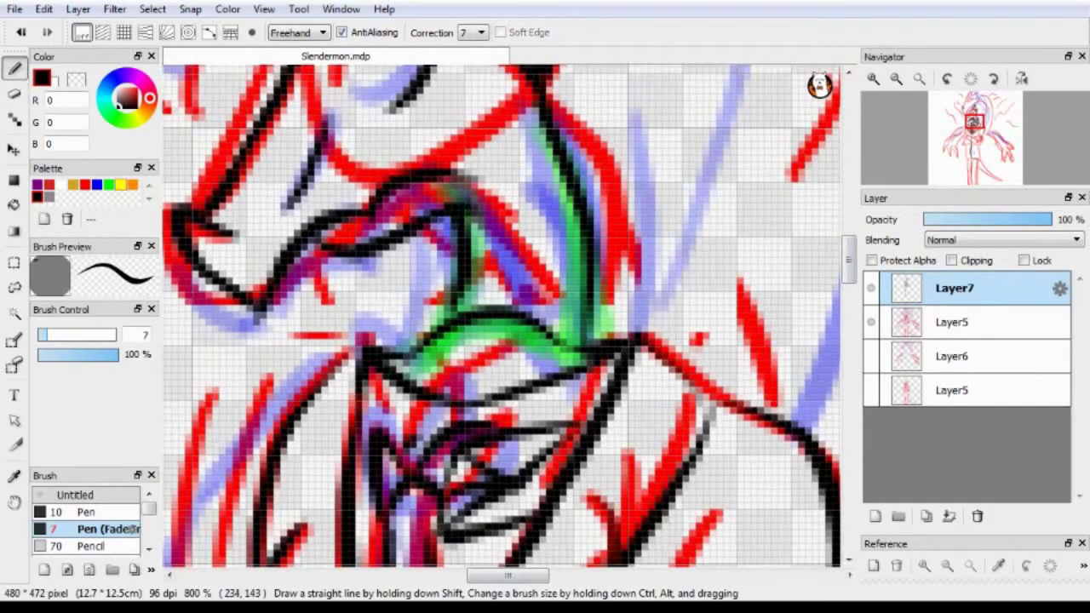
scroll(509, 315, up, 6)
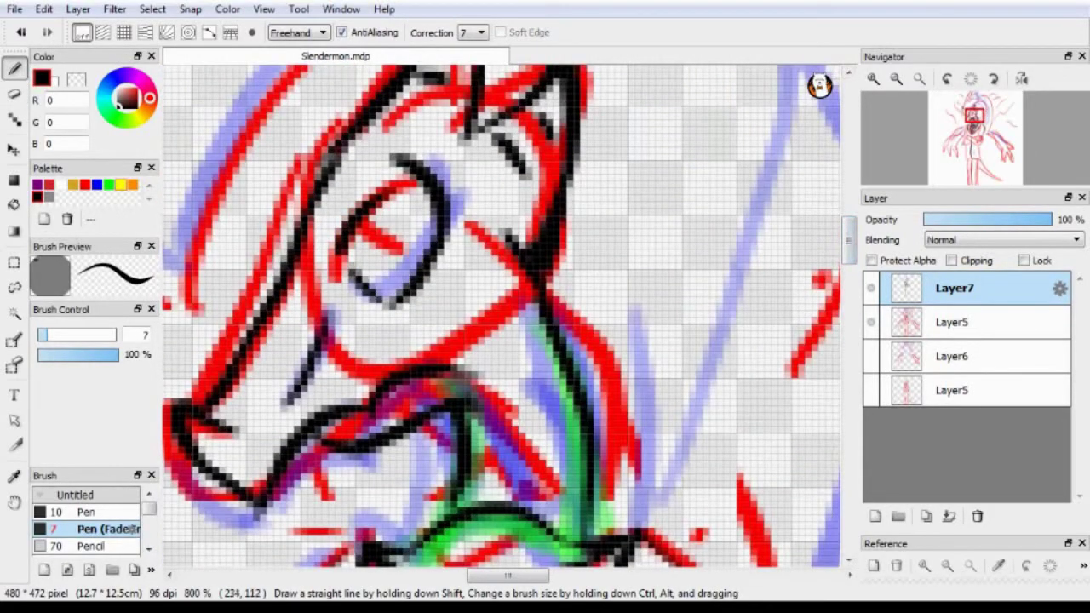
Ink the two slanted edges of the shirt cuff at the right-hand wrist.
scroll(509, 315, down, 12)
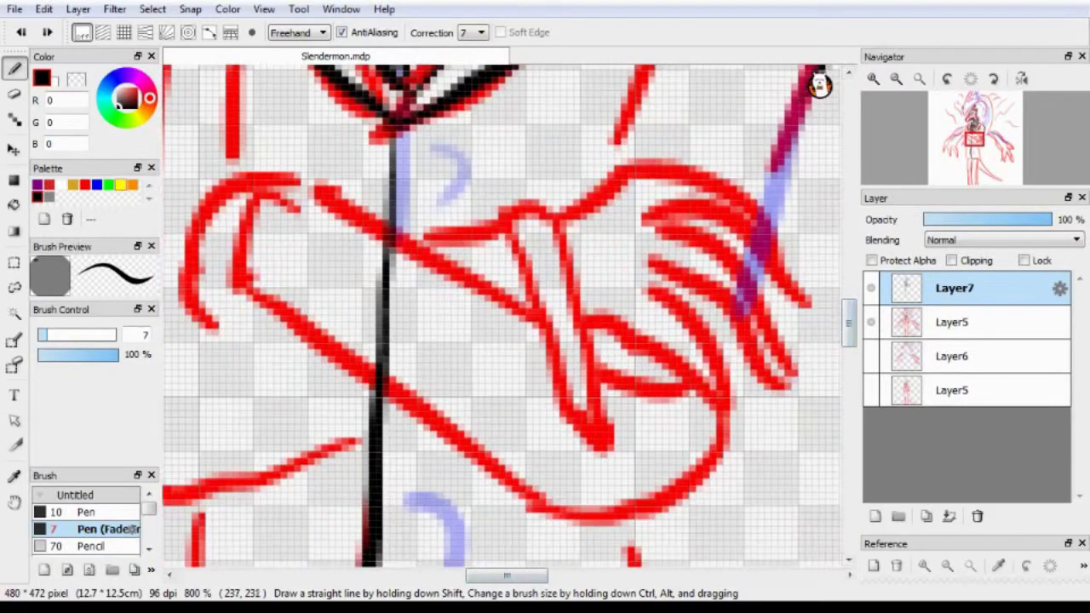
mouse_move(504, 213)
mouse_down()
mouse_move(601, 353)
mouse_move(626, 430)
mouse_up()
key(ctrl+z)
key(ctrl+z)
drag(502, 195, 635, 396)
key(ctrl+z)
mouse_move(508, 213)
mouse_down()
mouse_move(570, 361)
mouse_move(558, 340)
mouse_up()
key(ctrl+z)
key(ctrl+z)
mouse_move(545, 211)
mouse_down()
mouse_move(613, 362)
mouse_move(607, 340)
mouse_up()
Ink the back of the right-hand hand and its curled fingers resting on the arm.
drag(600, 302, 728, 396)
key(ctrl+z)
mouse_move(558, 217)
mouse_down()
mouse_move(656, 166)
mouse_move(766, 213)
mouse_up()
key(ctrl+z)
drag(630, 234, 758, 209)
drag(647, 268, 779, 341)
mouse_move(613, 273)
mouse_down()
mouse_move(728, 366)
mouse_move(771, 494)
mouse_move(635, 375)
mouse_up()
Ink the right-hand sleeve's outer edge down around the elbow and erase the fingertips extending past it.
mouse_move(717, 101)
mouse_down()
mouse_move(666, 222)
mouse_move(648, 408)
mouse_up()
key(ctrl+z)
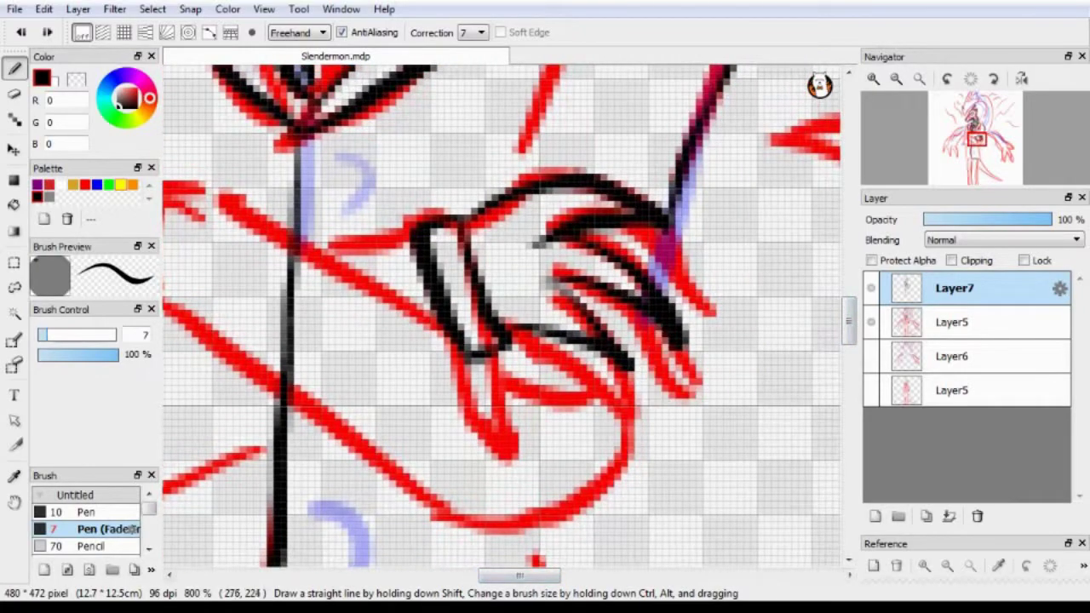
drag(664, 232, 545, 520)
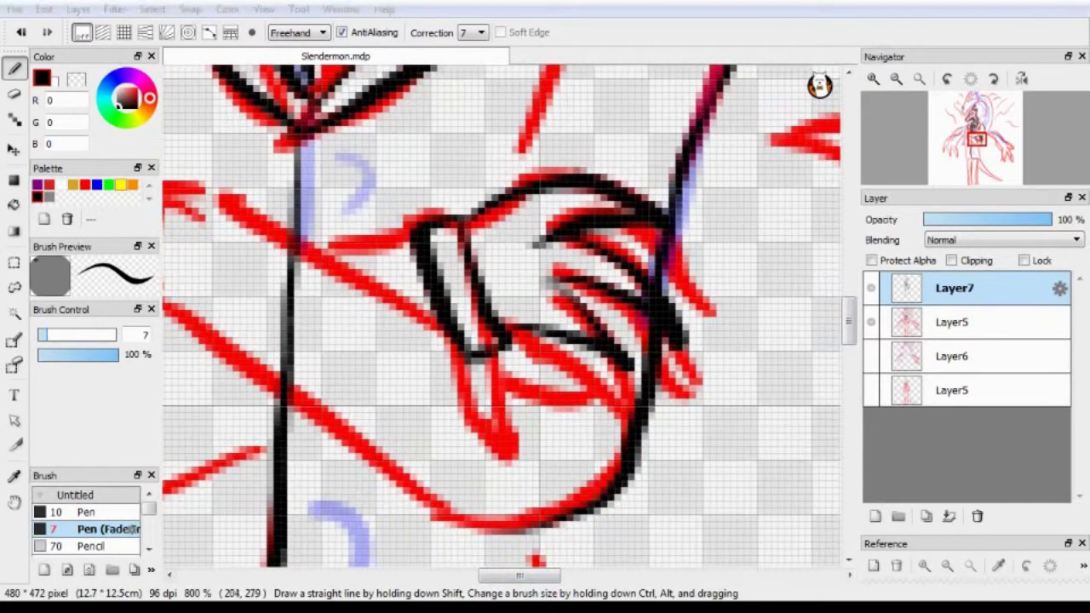
key(e)
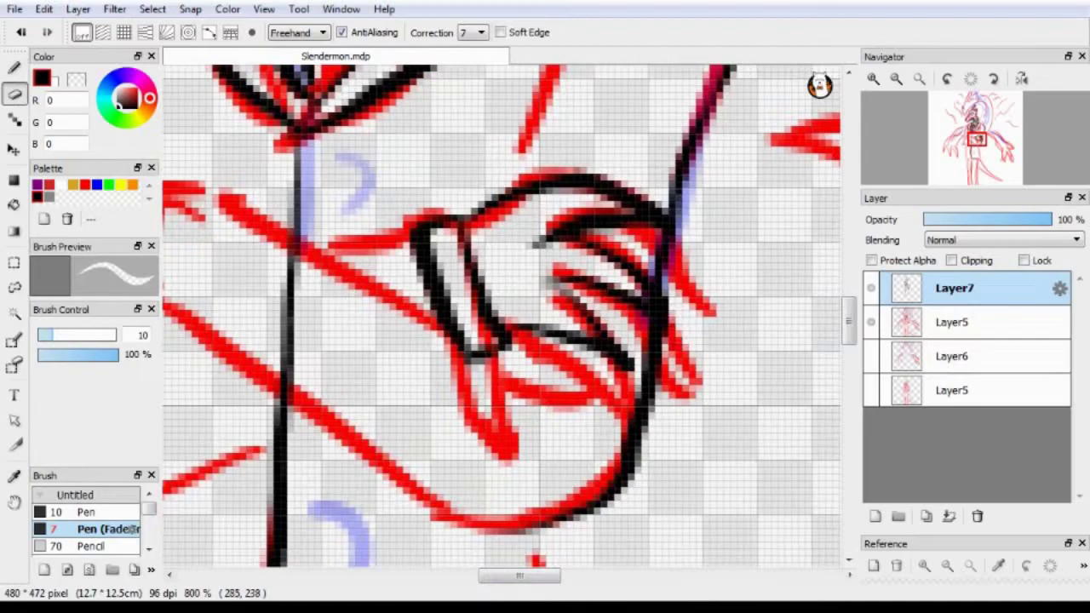
Ink the inner line of the right-hand sleeve and the outer edge of the left-hand shoulder and upper arm.
scroll(509, 317, up, 5)
key(b)
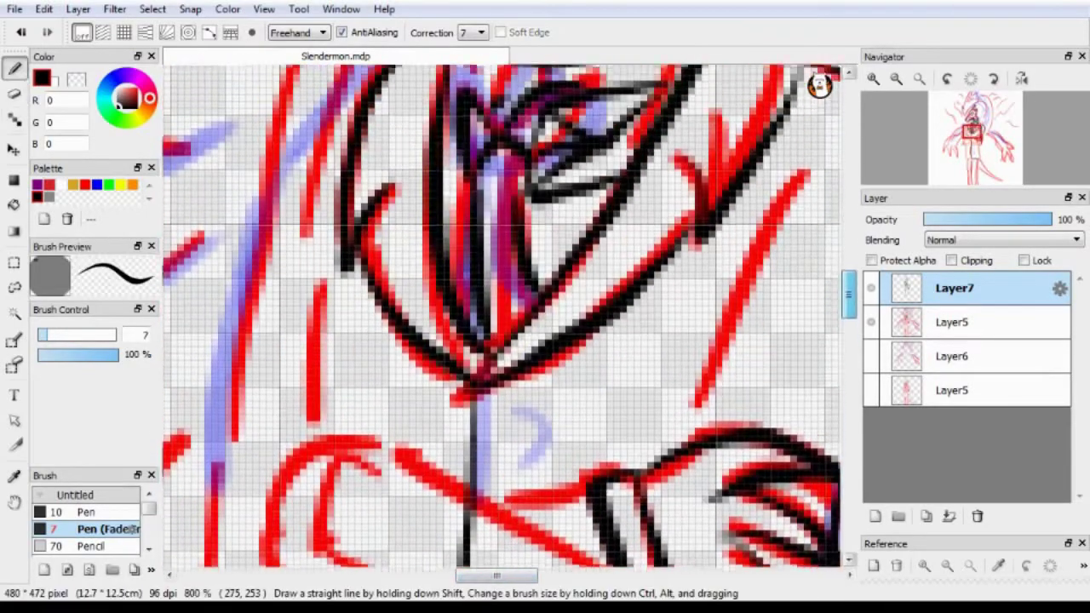
scroll(510, 317, up, 2)
drag(809, 213, 703, 468)
scroll(509, 317, up, 5)
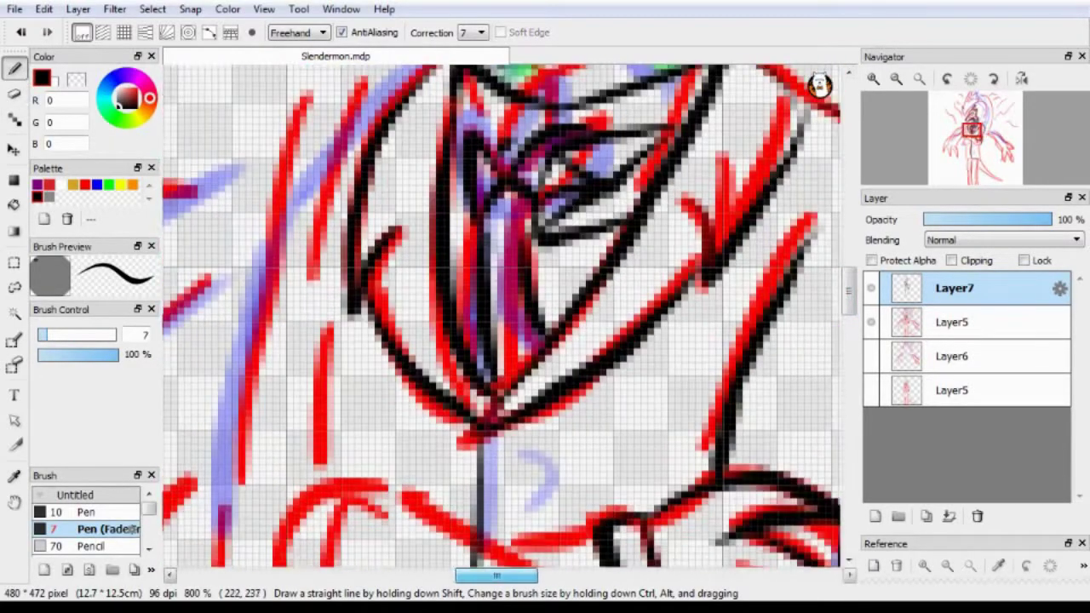
drag(402, 242, 247, 521)
scroll(509, 317, down, 4)
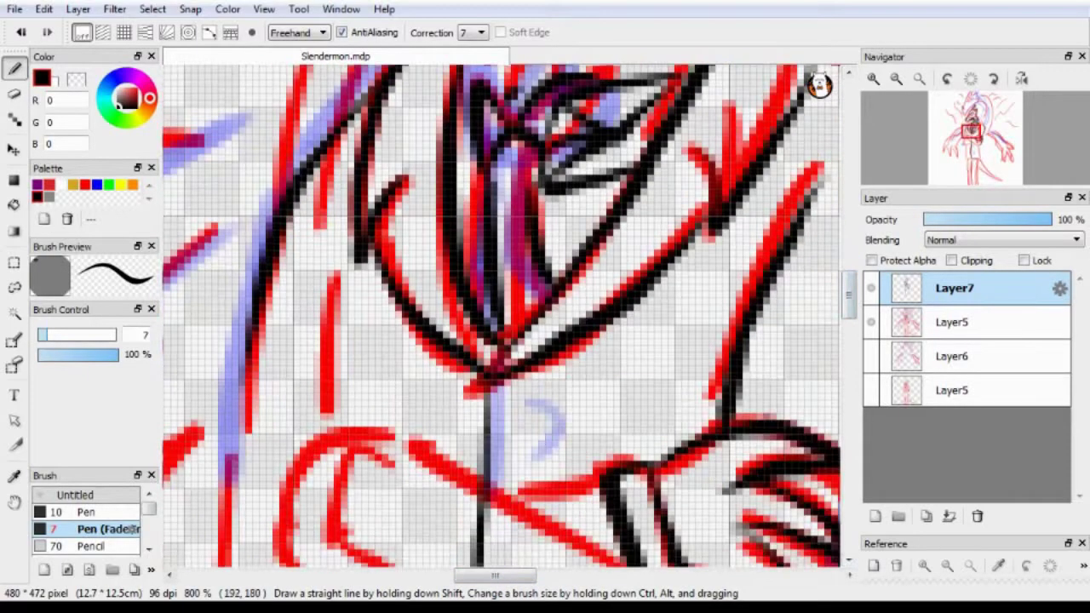
drag(260, 300, 240, 442)
Ink the rounded left-hand hand with its cuff and the torso line running down to it.
scroll(509, 317, down, 4)
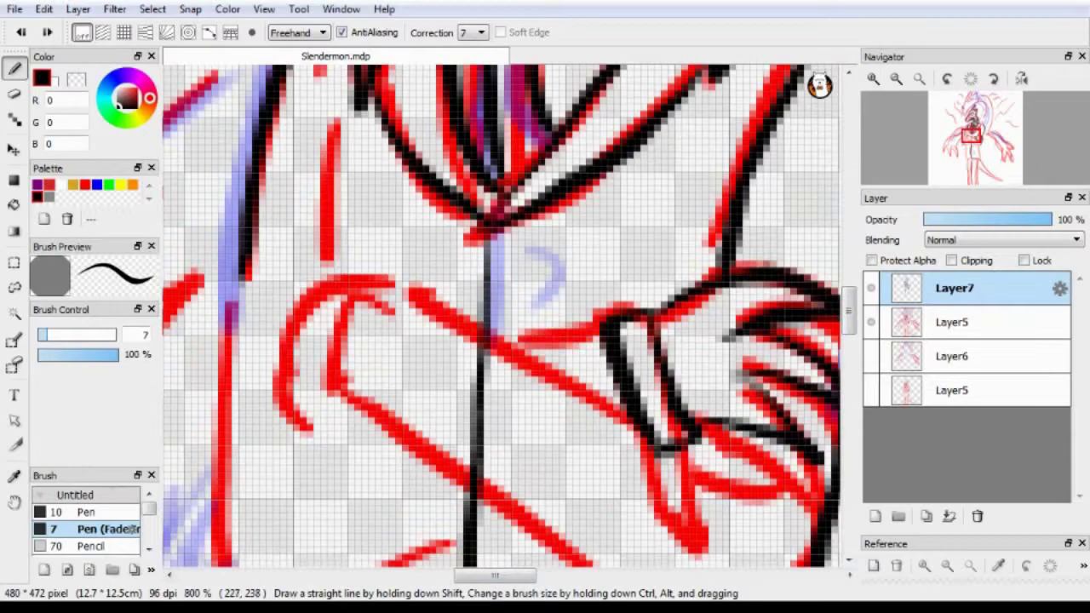
scroll(510, 317, down, 2)
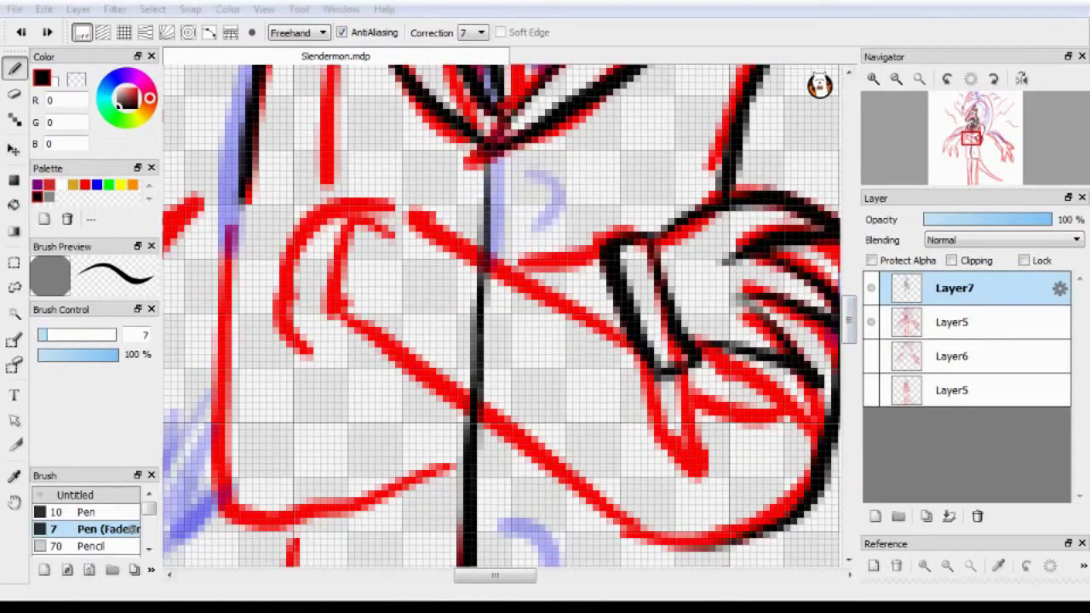
mouse_move(401, 203)
mouse_down()
mouse_move(334, 341)
mouse_move(422, 220)
mouse_move(284, 379)
mouse_move(295, 259)
mouse_move(284, 366)
mouse_up()
key(ctrl+z)
key(ctrl+z)
scroll(509, 317, up, 5)
drag(337, 260, 334, 415)
key(ctrl+z)
Ink the upper and lower edges of the forearm crossing the torso, running the lower edge into the right-hand elbow.
scroll(509, 317, down, 6)
drag(426, 166, 626, 307)
key(ctrl+z)
drag(571, 256, 654, 320)
key(ctrl+z)
drag(416, 164, 644, 256)
mouse_move(391, 281)
mouse_down()
mouse_move(537, 407)
mouse_move(724, 470)
mouse_move(768, 467)
mouse_up()
key(ctrl+z)
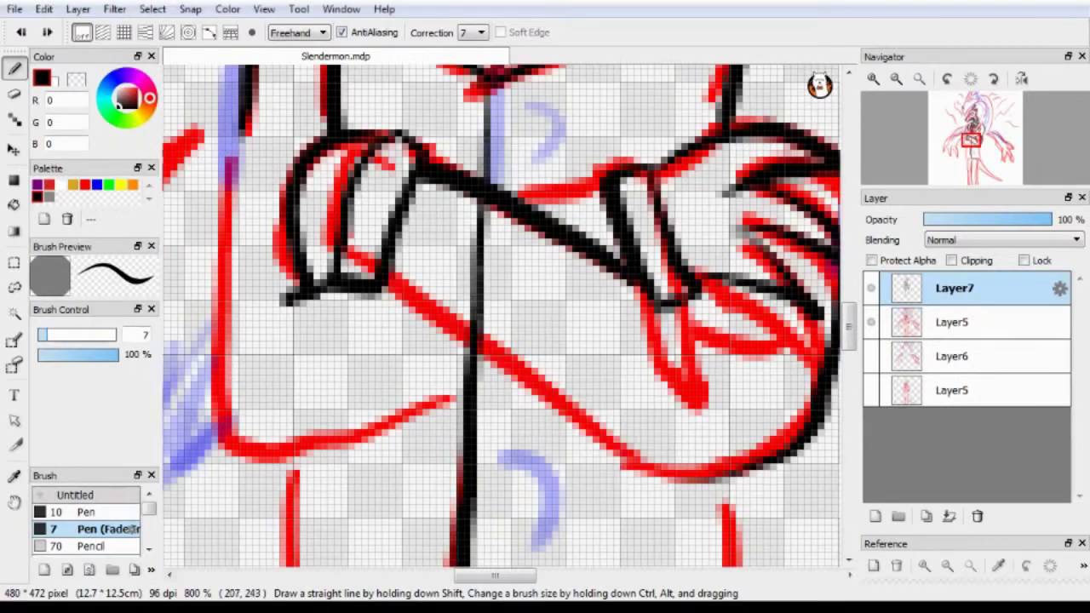
drag(390, 281, 767, 467)
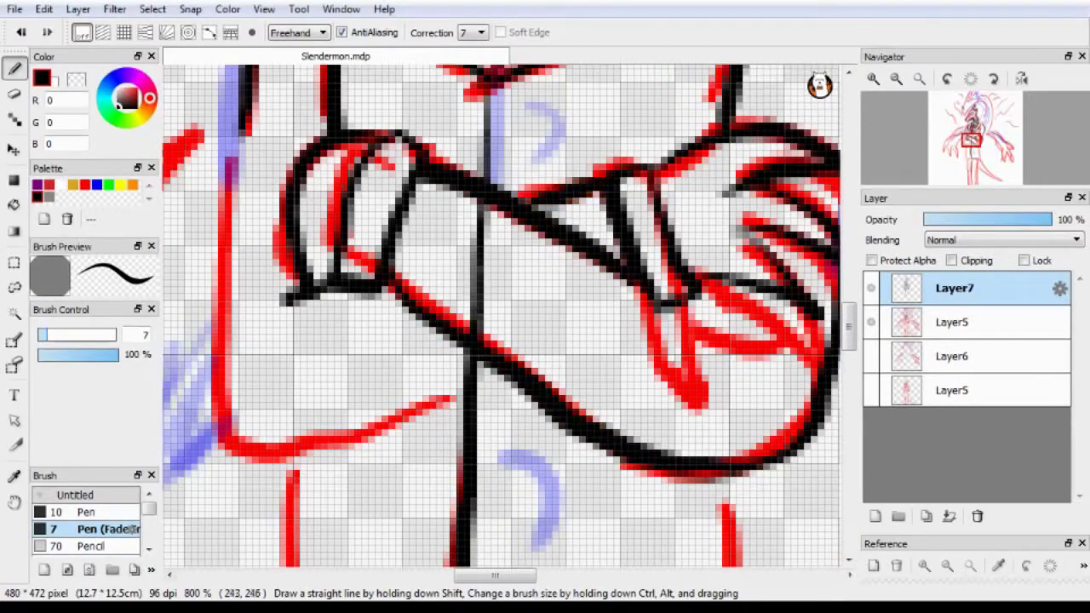
Erase the jacket's front line inside the crossing forearm and ink the left-hand sleeve around its elbow.
key(e)
drag(481, 209, 481, 242)
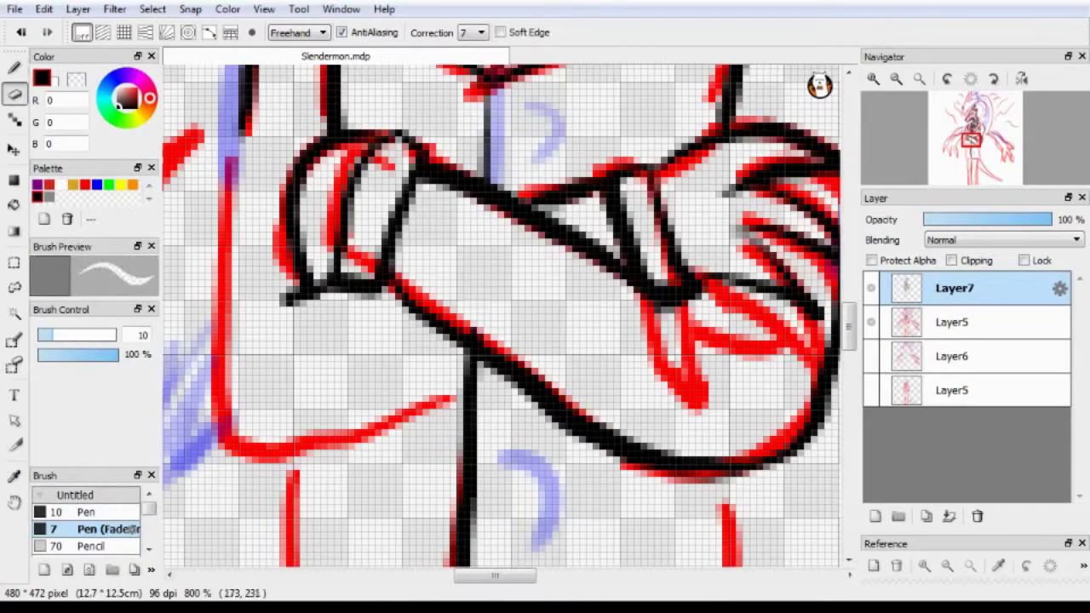
key(p)
drag(232, 129, 231, 383)
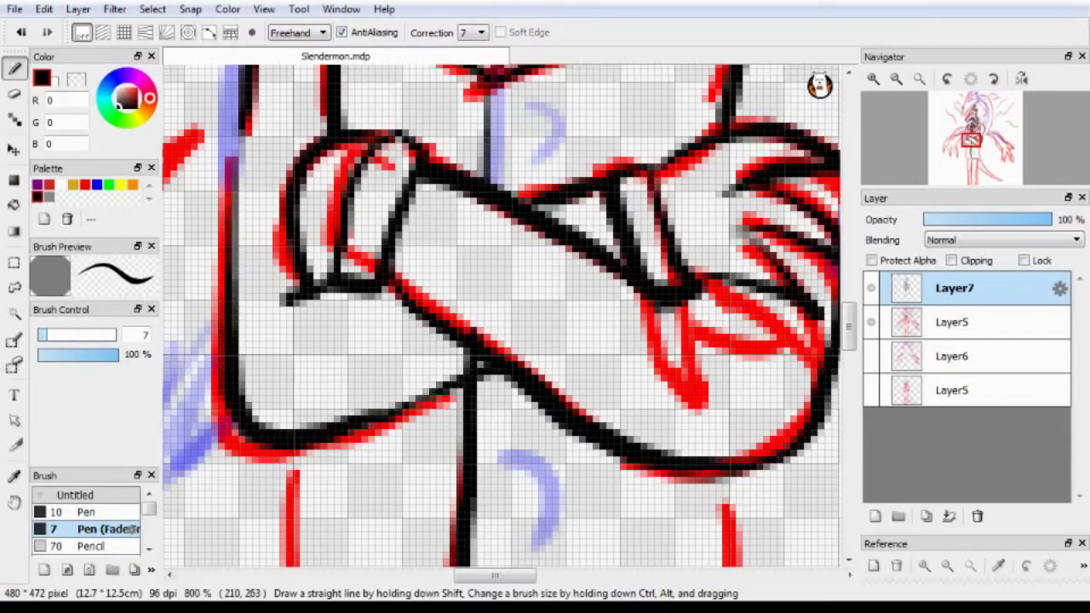
Ink the jacket hem, the trouser legs with their lower hems and the long tail with the sketch layers hidden.
key(e)
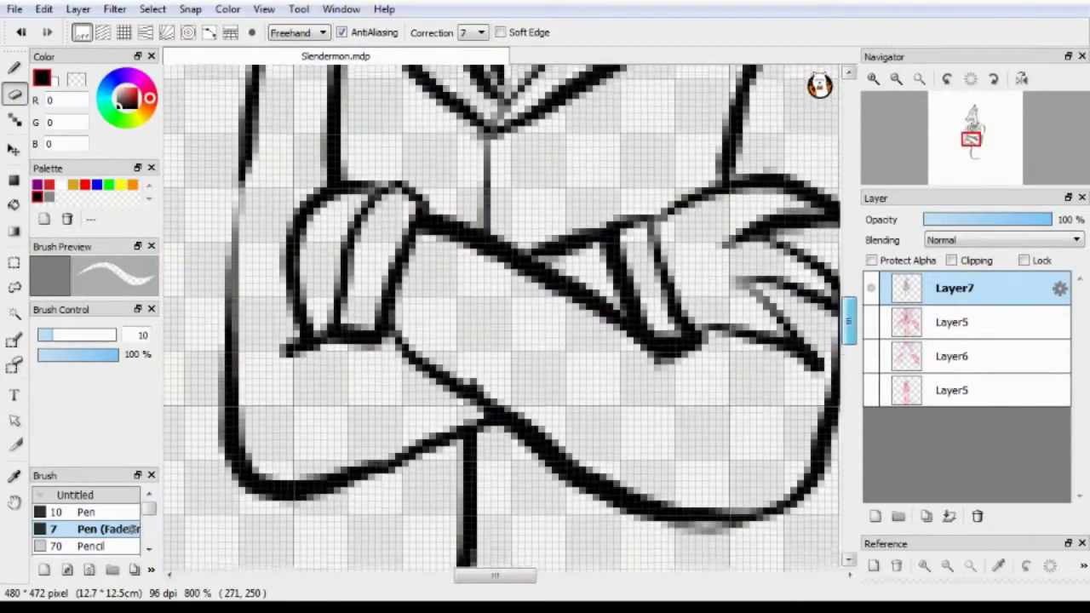
key(p)
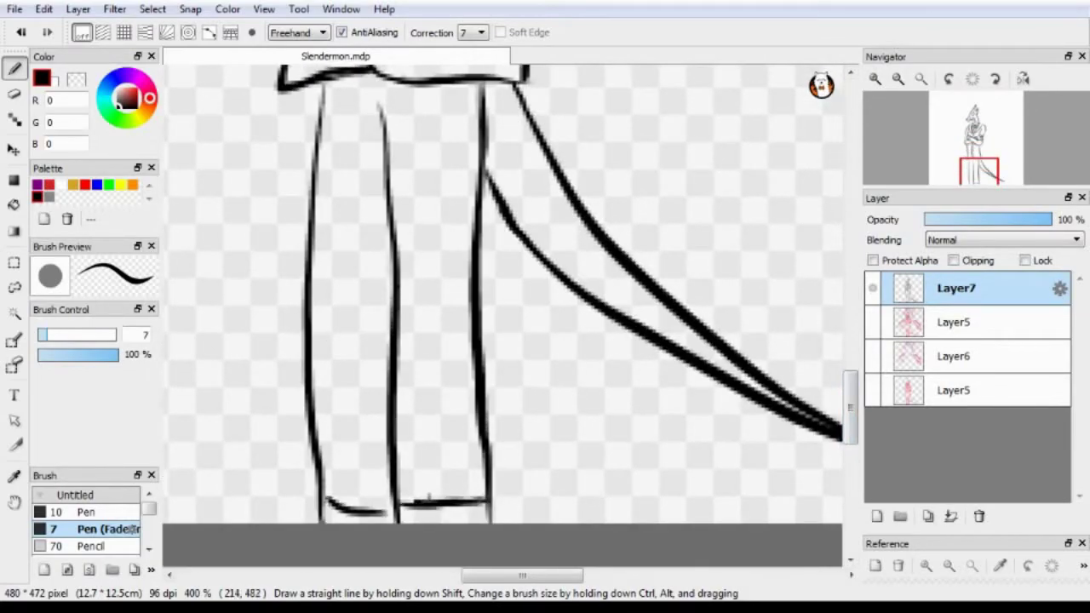
scroll(511, 315, up, 10)
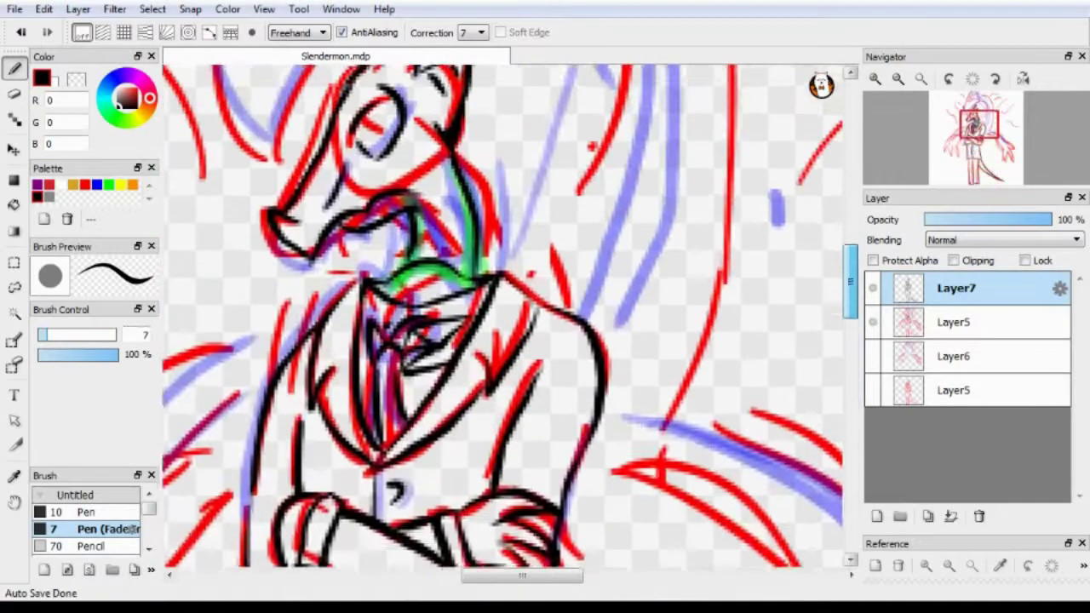
Duplicate the Layer7 line art and leave only the top copy visible.
scroll(503, 315, up, 2)
click(927, 516)
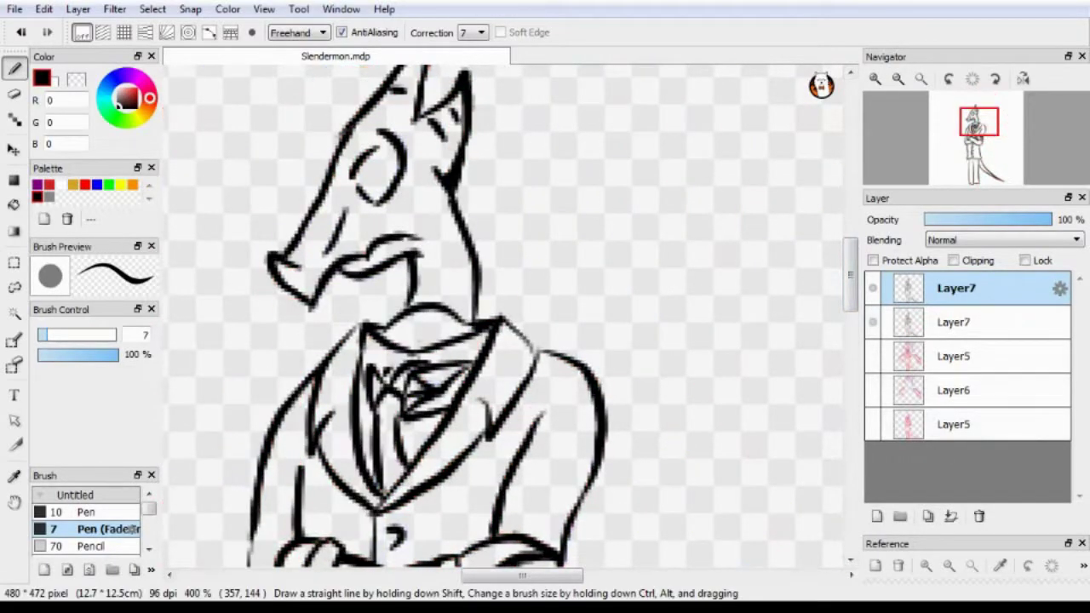
key(ctrl+e)
key(ctrl+z)
scroll(503, 315, down, 6)
scroll(503, 316, down, 15)
scroll(503, 315, up, 10)
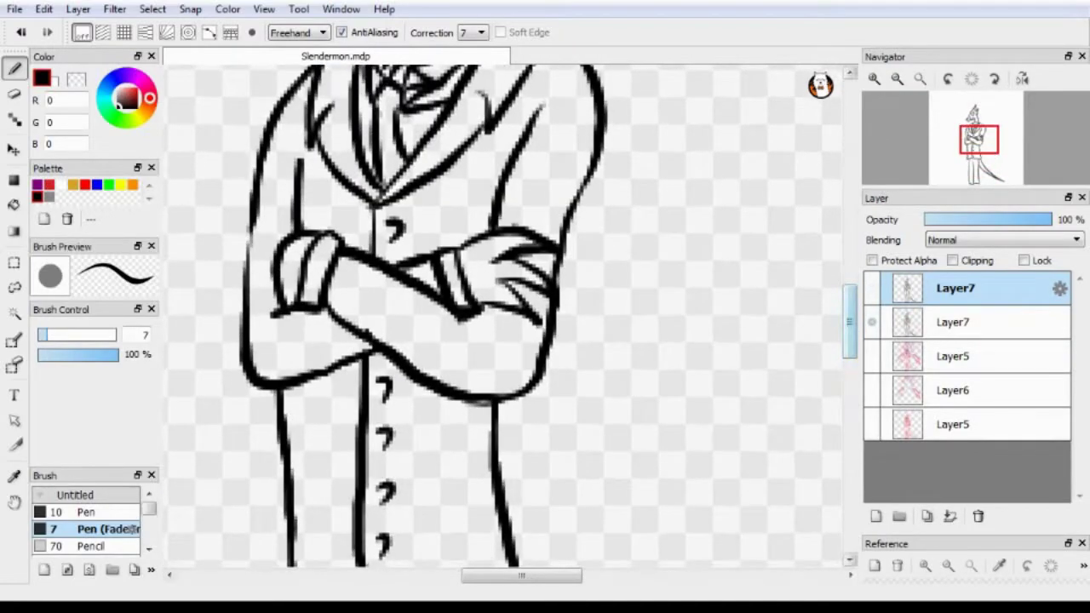
scroll(502, 315, up, 11)
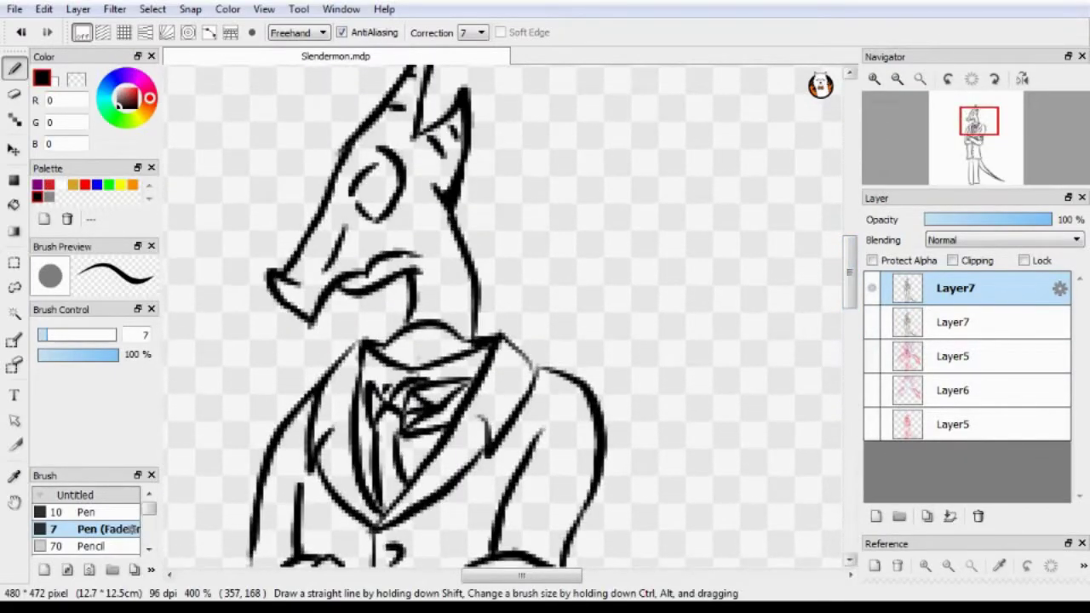
Fill the creature's head, both ears and neck down into the collar with solid black.
key(g)
click(425, 196)
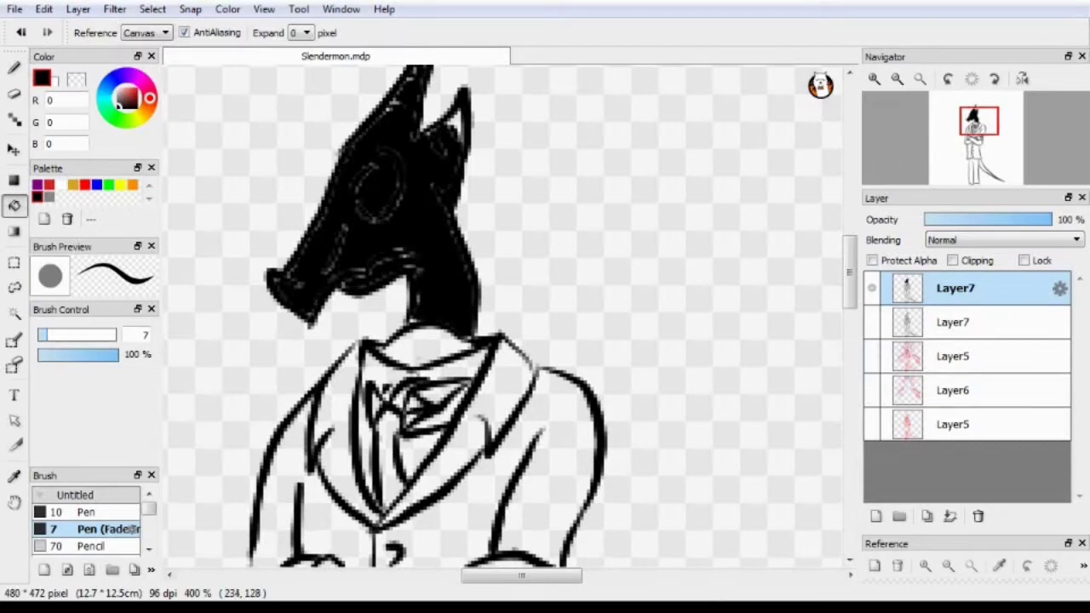
key(b)
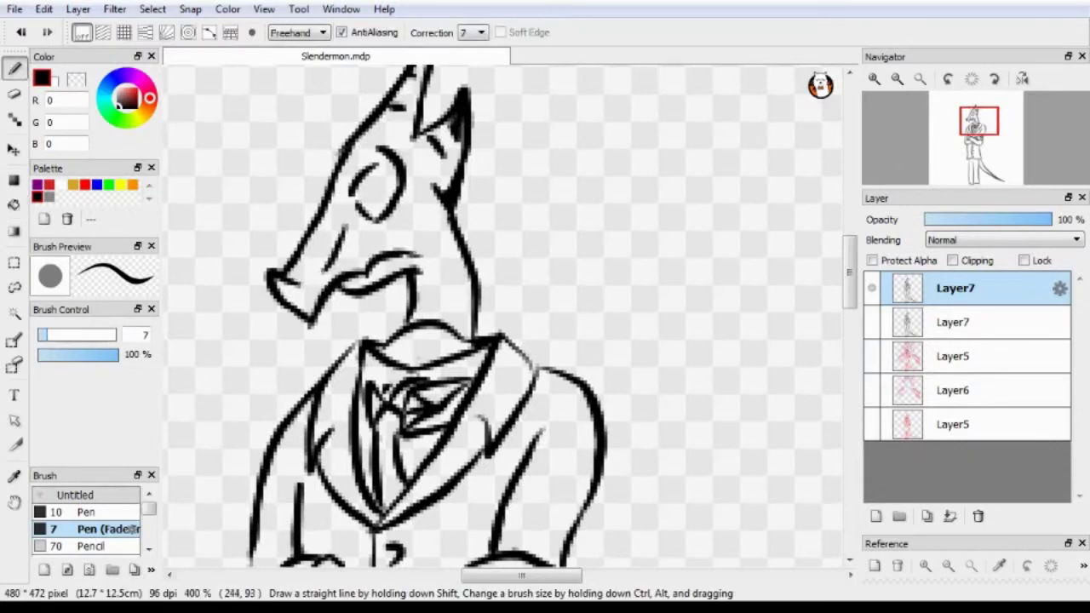
scroll(502, 315, up, 2)
key(g)
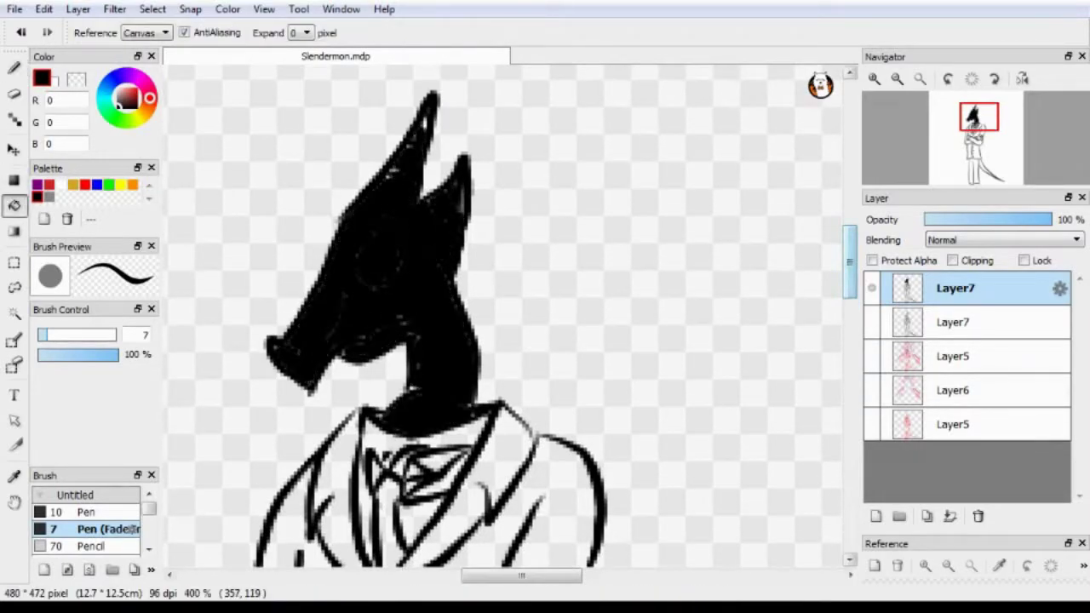
Fill both hands and the hanging part of the necktie with solid black.
scroll(503, 315, down, 8)
click(298, 418)
click(498, 409)
key(ctrl+plus)
key(ctrl+plus)
key(ctrl+plus)
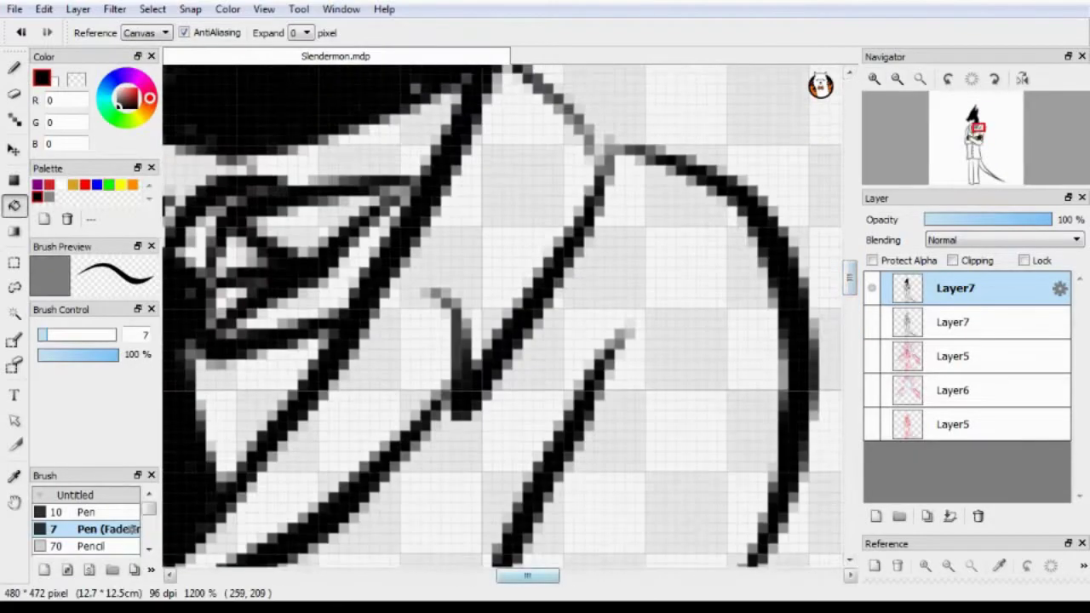
scroll(502, 316, up, 3)
scroll(503, 315, left, 3)
key(b)
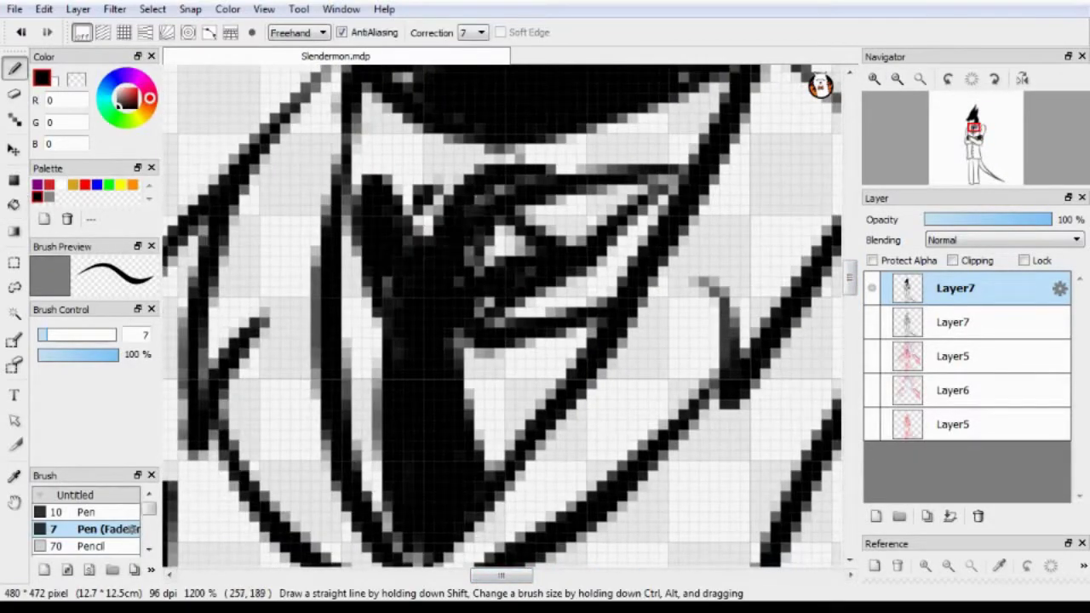
Fill the long tail beside the trouser legs with solid black.
scroll(502, 315, down, 10)
key(g)
click(358, 383)
scroll(503, 315, up, 2)
click(896, 78)
key(b)
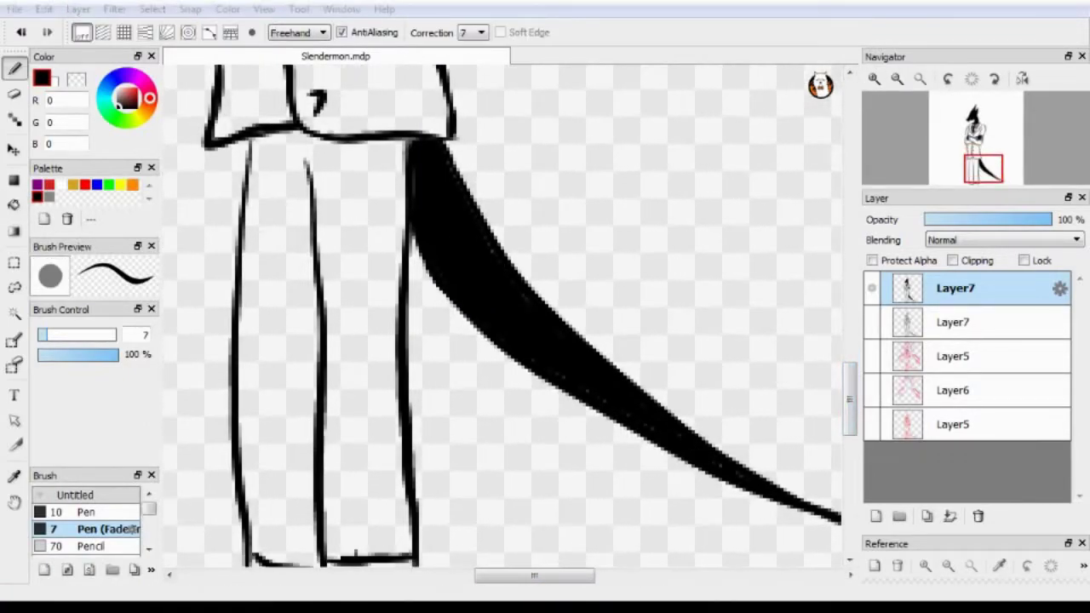
scroll(502, 315, up, 8)
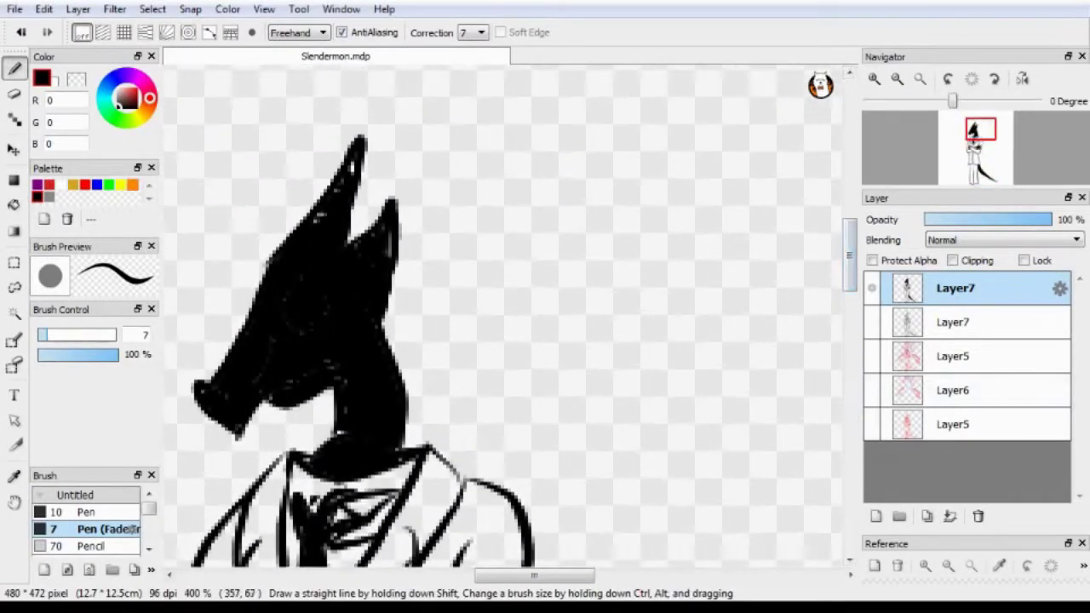
Move the red sketch Layer5 directly below the filled Layer7, hide it, and reactivate Layer7 with gray 139 as the drawing color.
key(ctrl+plus)
scroll(511, 315, down, 6)
drag(953, 356, 953, 321)
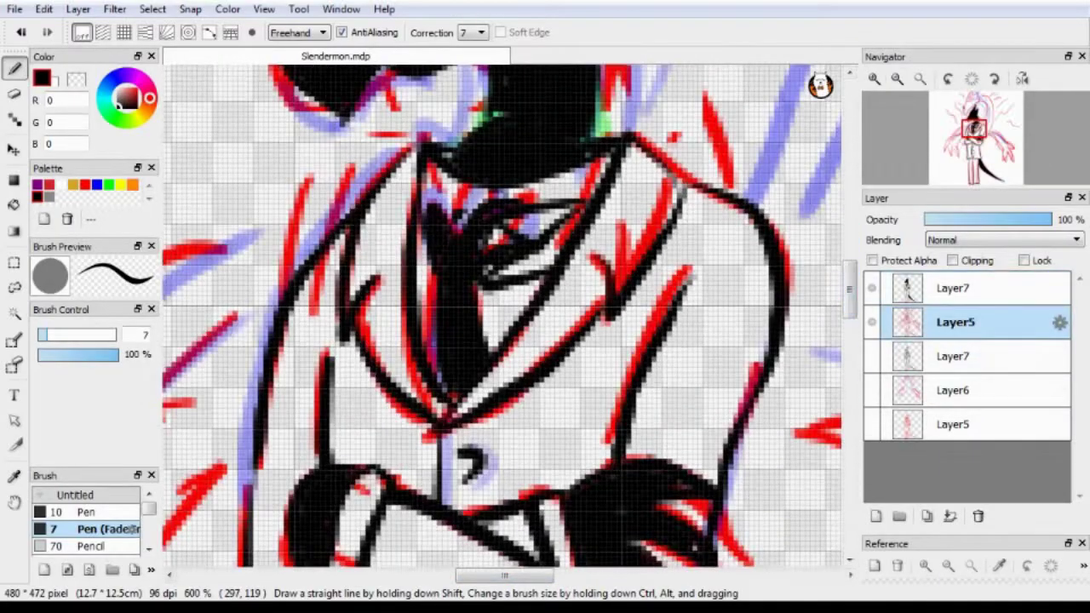
scroll(511, 315, up, 5)
key(ctrl+plus)
key(ctrl+plus)
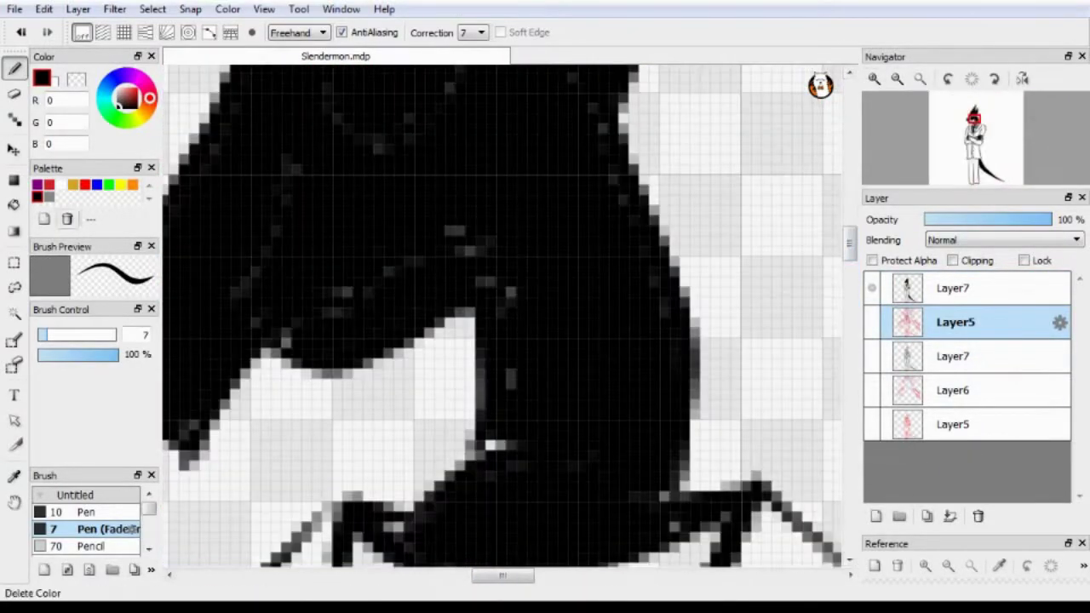
click(49, 197)
click(953, 287)
Try 7 px gray strokes along the mouth line and the base of the neck.
drag(256, 341, 472, 248)
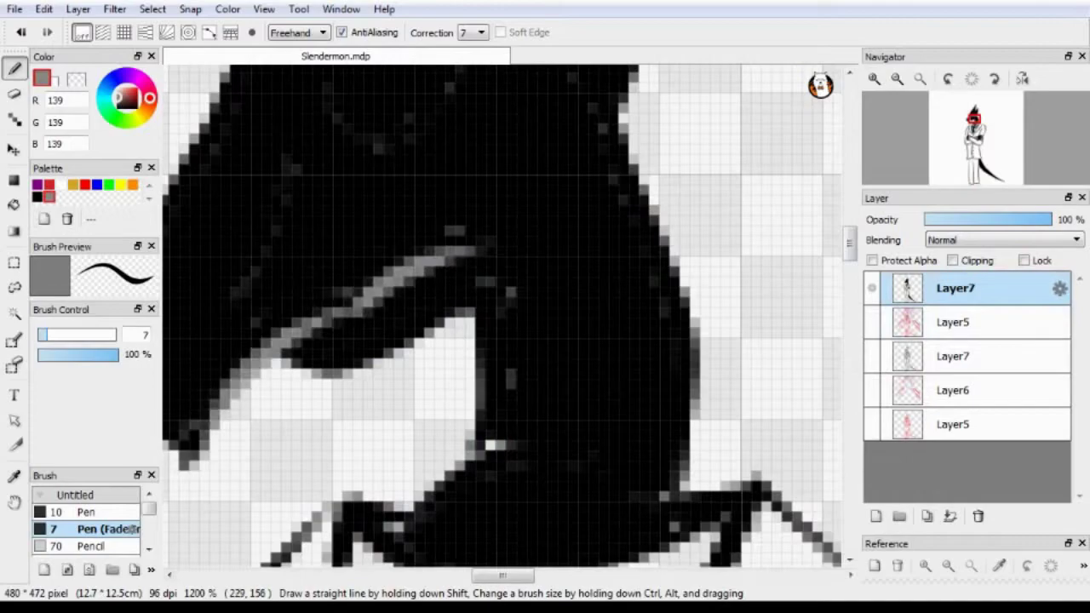
drag(476, 443, 638, 477)
key(ctrl+z)
key(ctrl+z)
key(ctrl+z)
drag(273, 345, 498, 245)
mouse_move(477, 444)
mouse_down()
mouse_move(639, 477)
mouse_move(672, 499)
mouse_up()
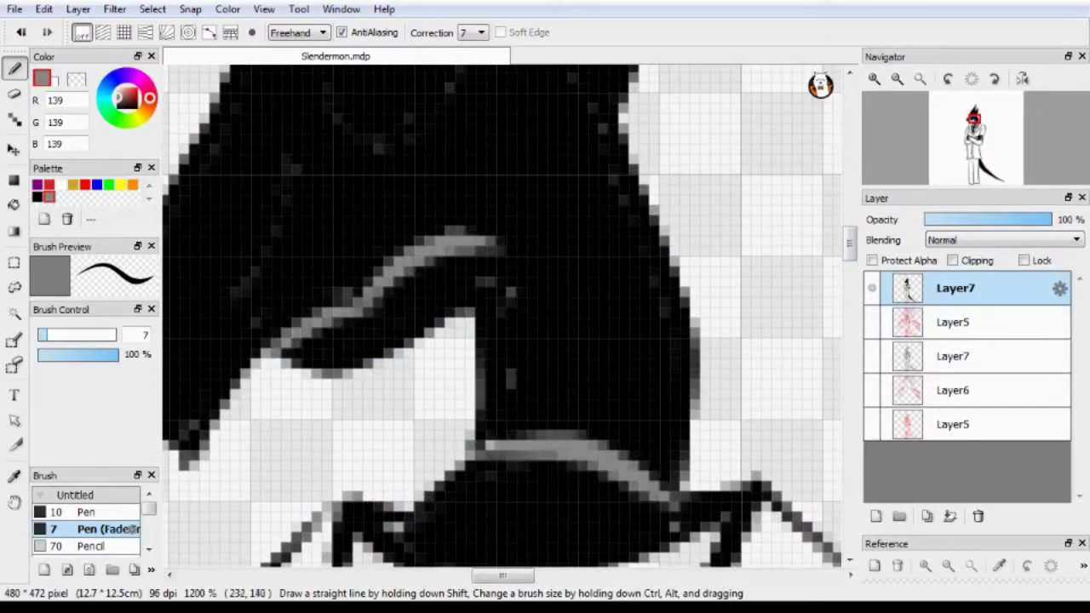
key(ctrl+z)
key(ctrl+z)
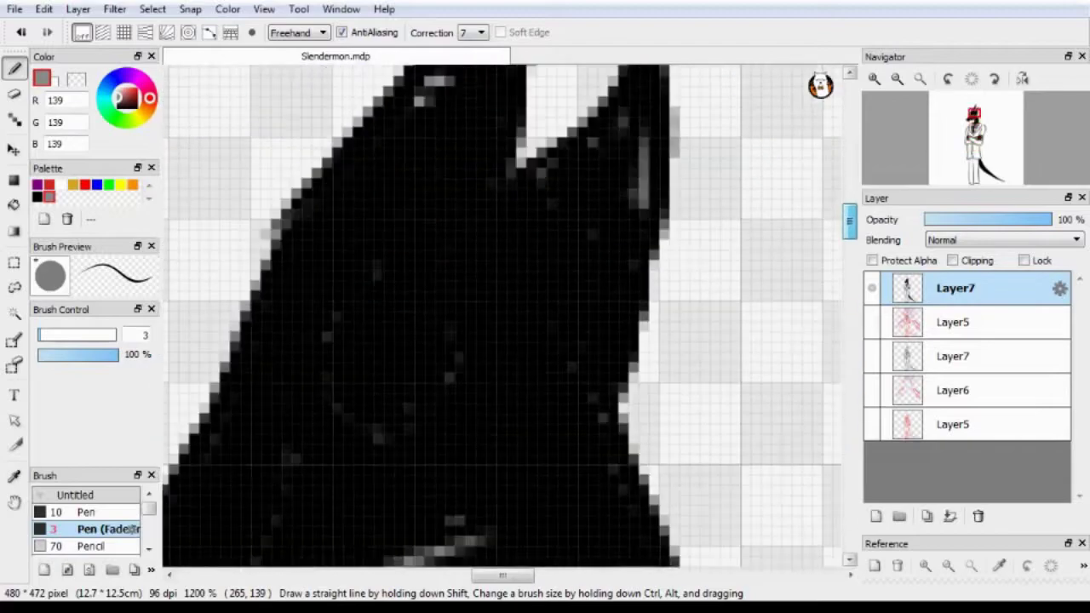
Redraw the eye, cheek, mouth and neck-base lines on the black head in dark gray 85 with a 3 px pen.
key(ctrl+minus)
key(ctrl+plus)
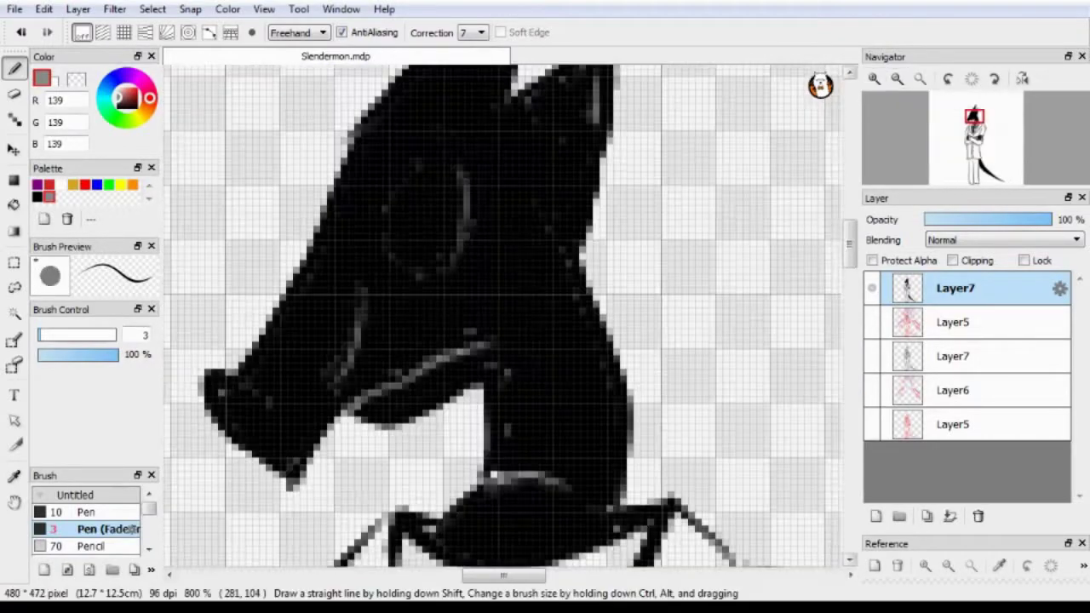
key(ctrl+z)
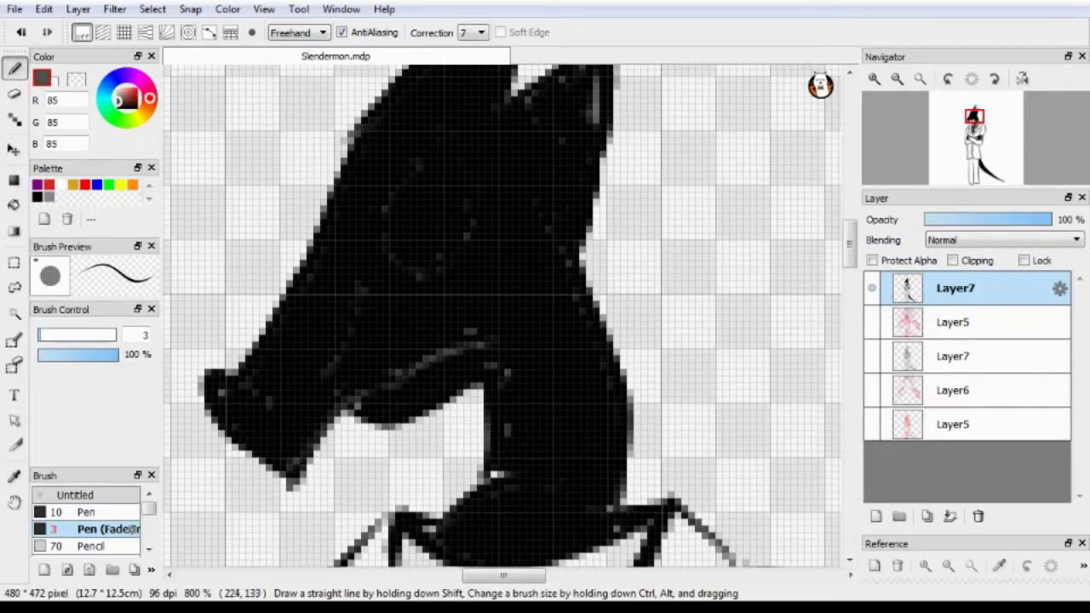
scroll(510, 315, down, 3)
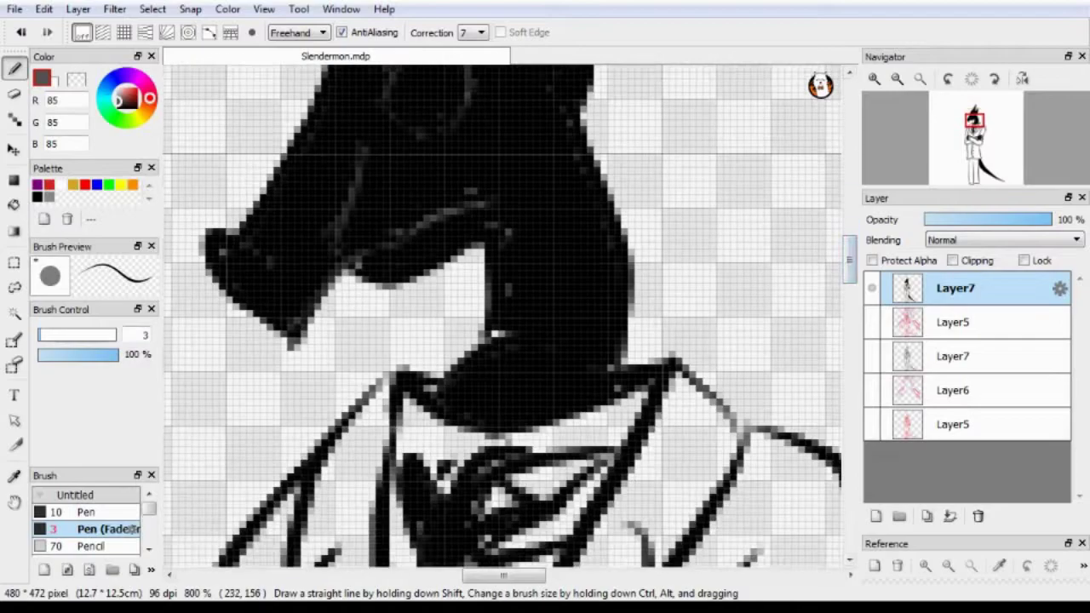
scroll(510, 315, up, 8)
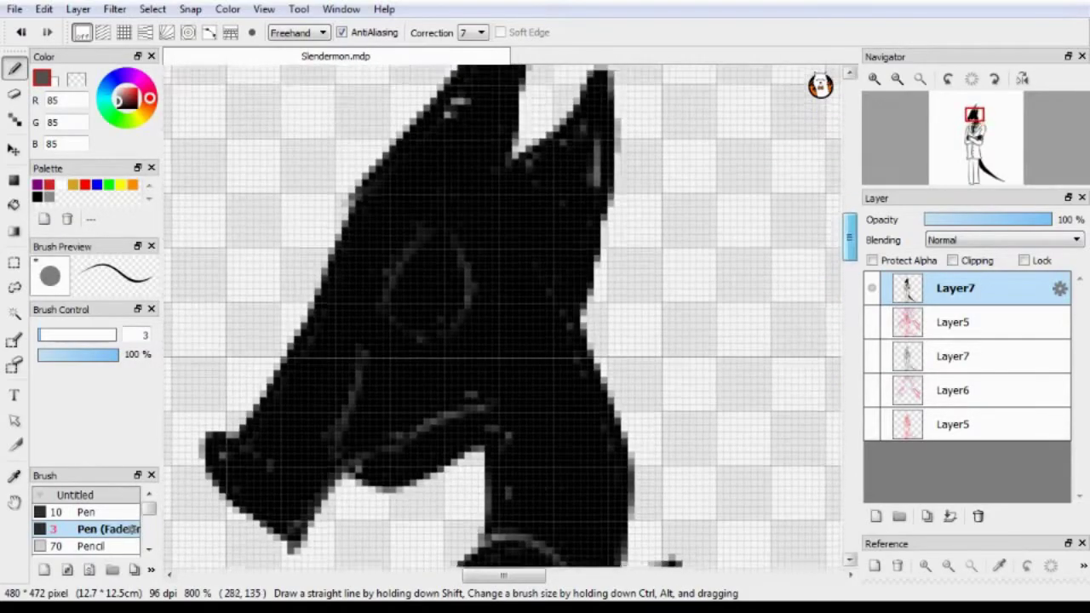
key(ctrl+minus)
key(ctrl+minus)
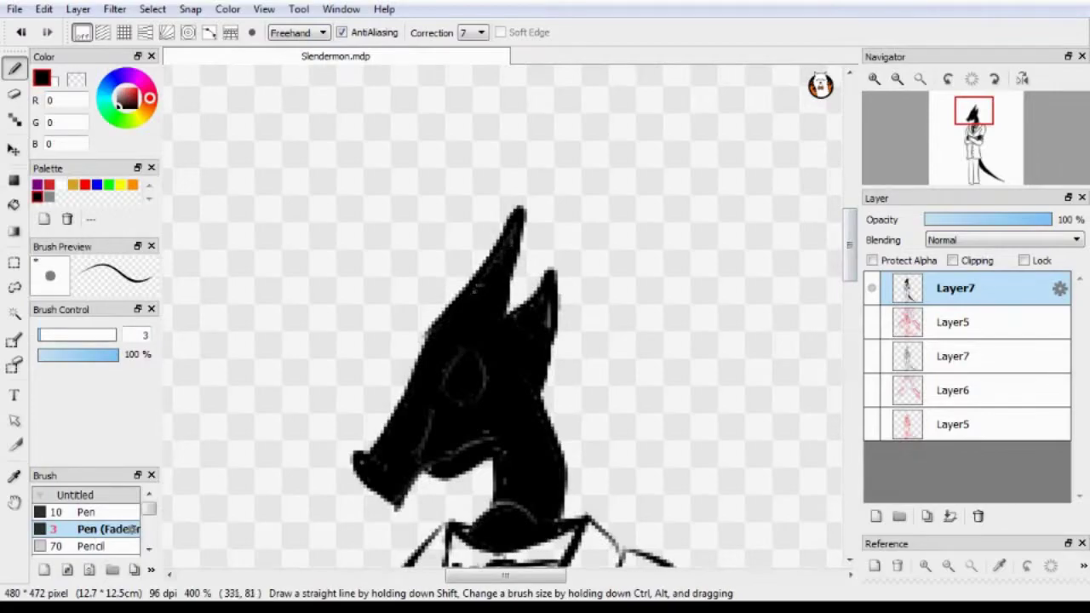
Fill the jacket, its sleeves and the trousers with white.
scroll(510, 315, down, 8)
scroll(510, 315, up, 3)
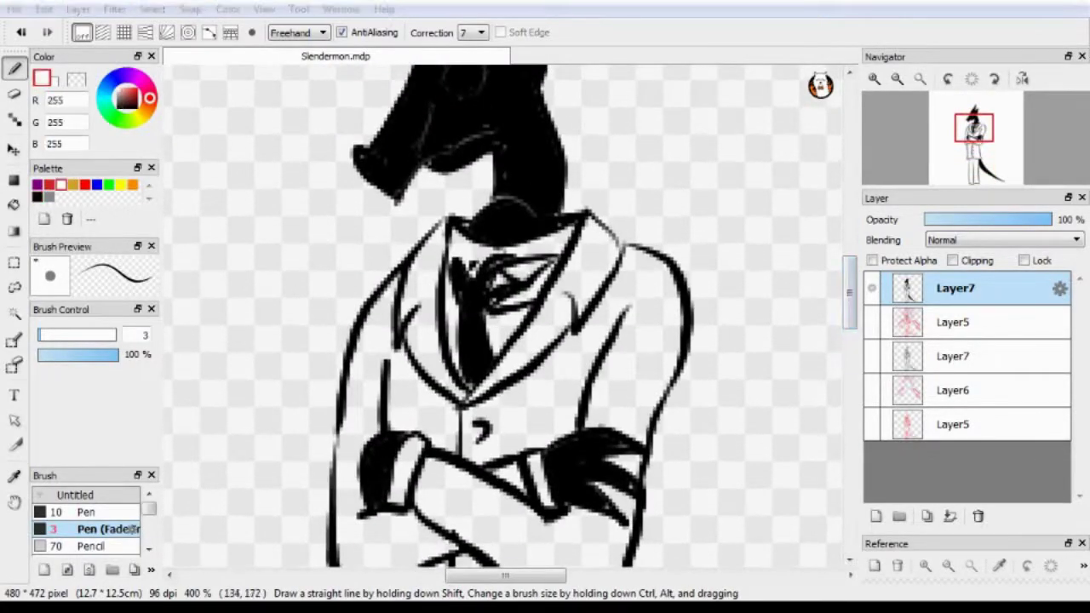
click(14, 205)
click(554, 340)
click(401, 383)
scroll(400, 383, down, 5)
click(409, 298)
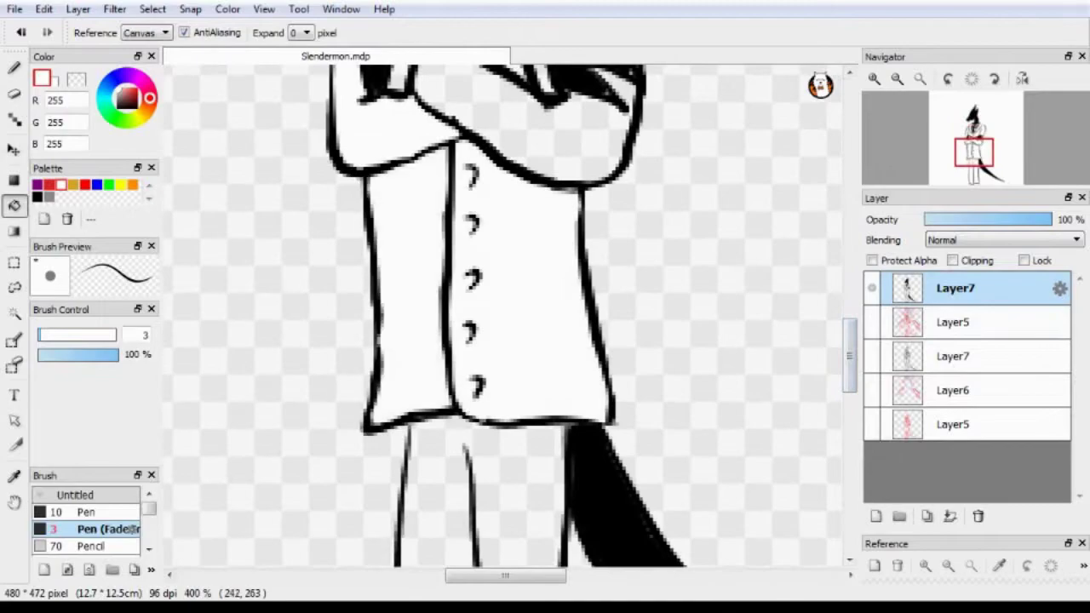
Fill both cuffs and the shirt areas around the necktie with gray 170.
scroll(510, 315, up, 5)
key(ctrl+plus)
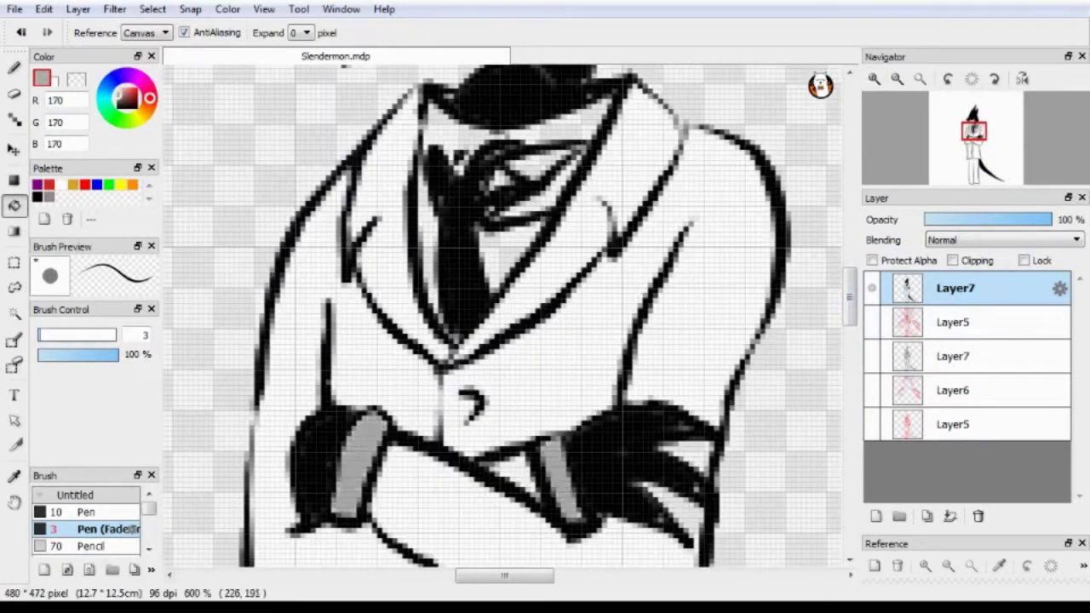
click(509, 256)
scroll(511, 315, up, 3)
key(ctrl+plus)
key(ctrl+plus)
key(ctrl+plus)
key(b)
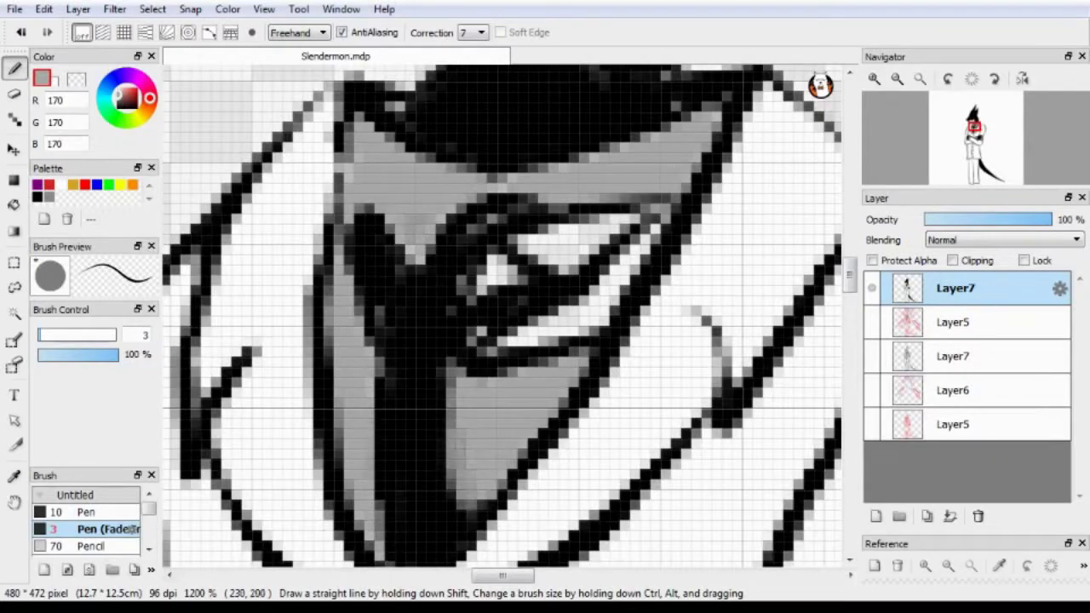
key(ctrl+minus)
key(ctrl+minus)
key(ctrl+minus)
scroll(510, 315, down, 6)
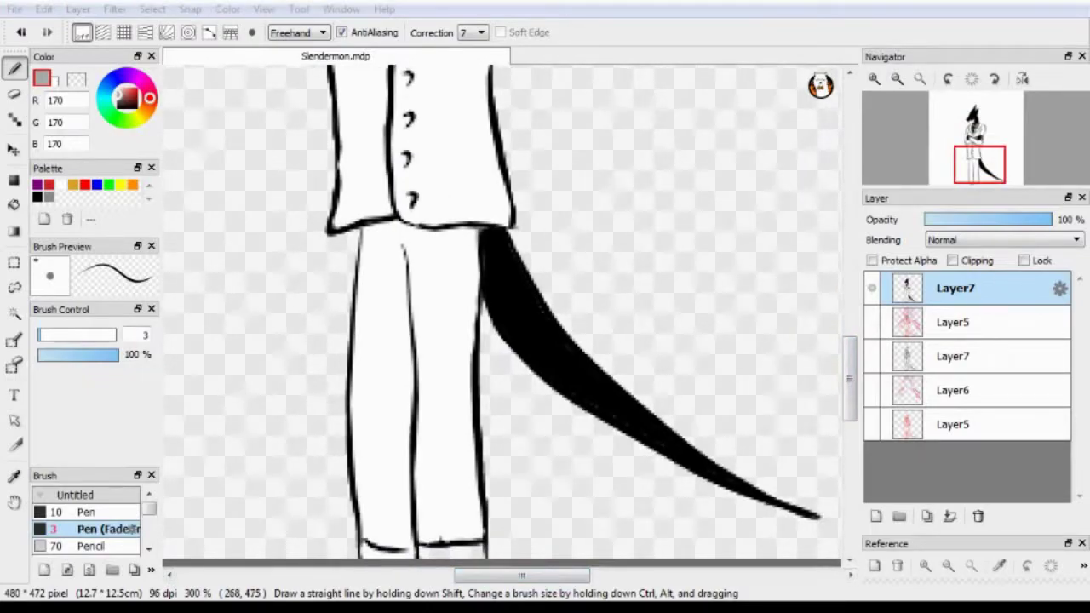
scroll(510, 315, up, 6)
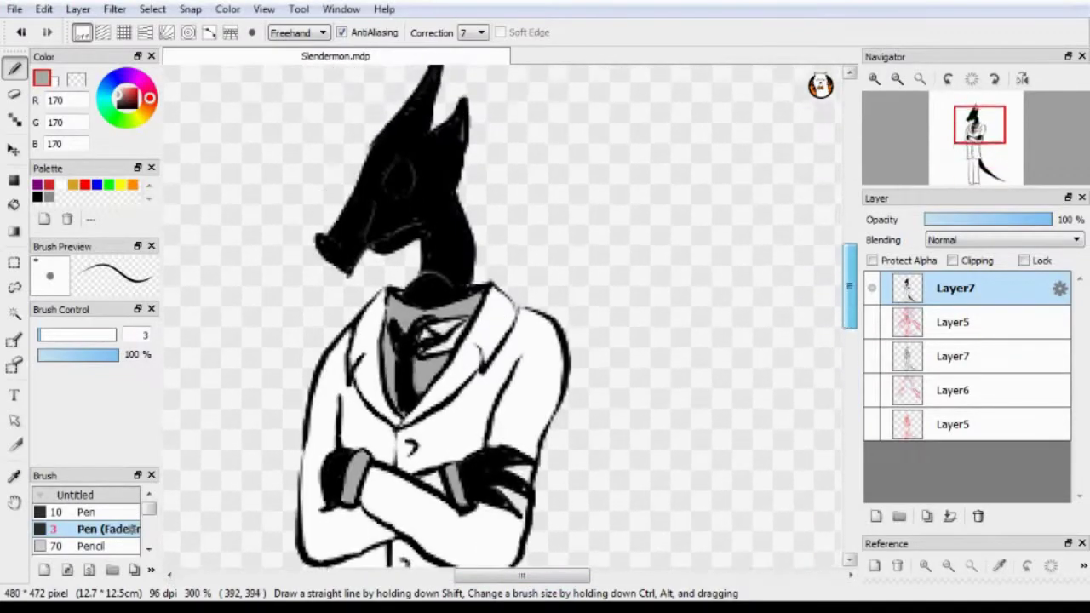
Fill the remaining gaps in the folded cloth at the necktie's knot with white.
key(ctrl+plus)
key(ctrl+plus)
key(g)
click(61, 184)
key(ctrl+plus)
key(ctrl+minus)
key(ctrl+minus)
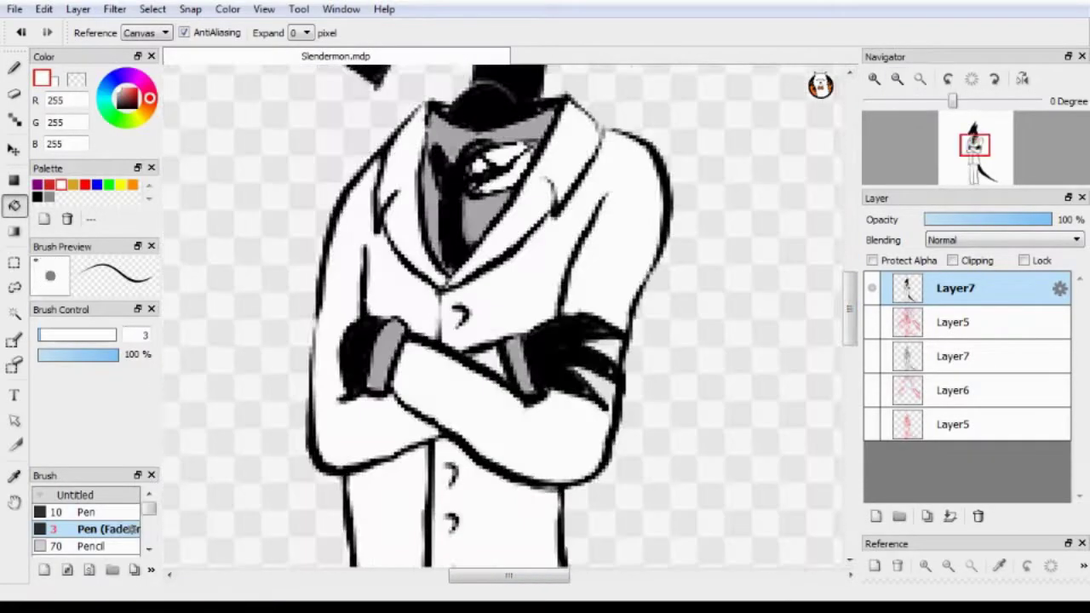
scroll(510, 315, down, 10)
scroll(510, 315, up, 12)
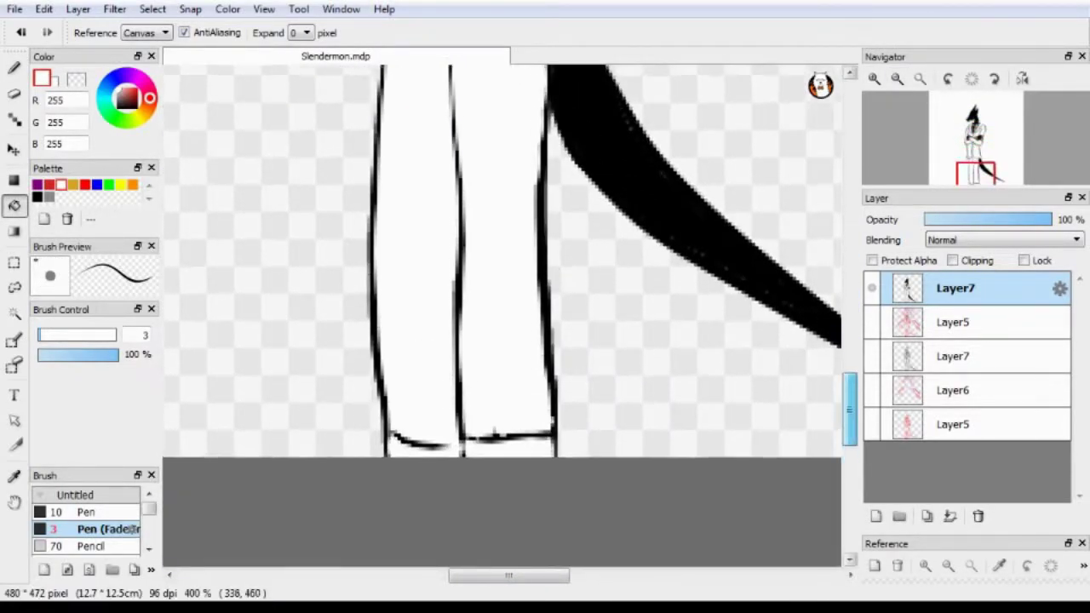
Paint over the gray eye outline and cheek line on the head with black.
key(ctrl+plus)
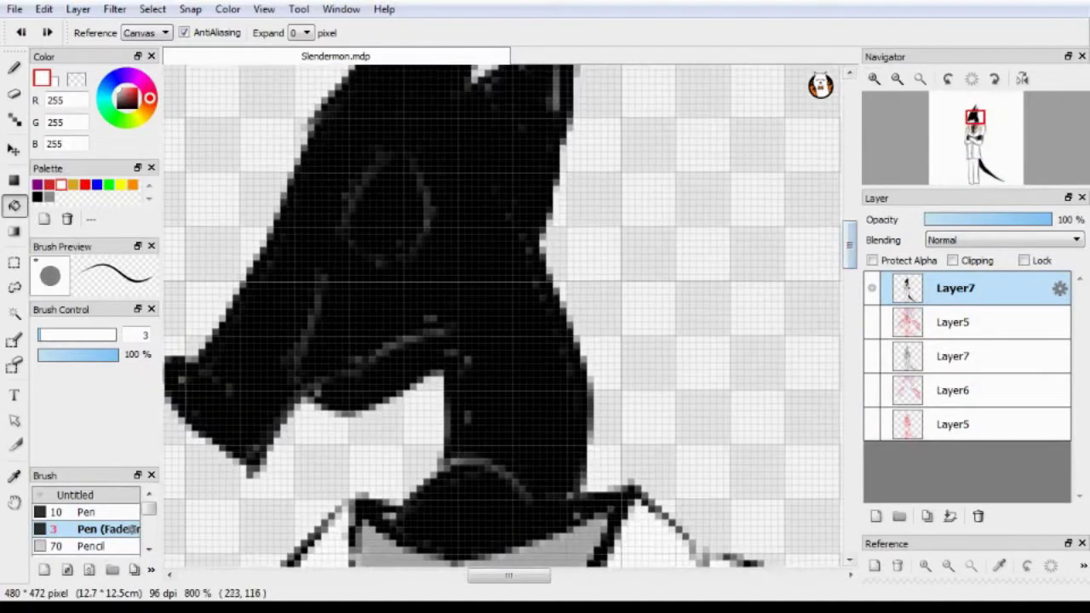
key(b)
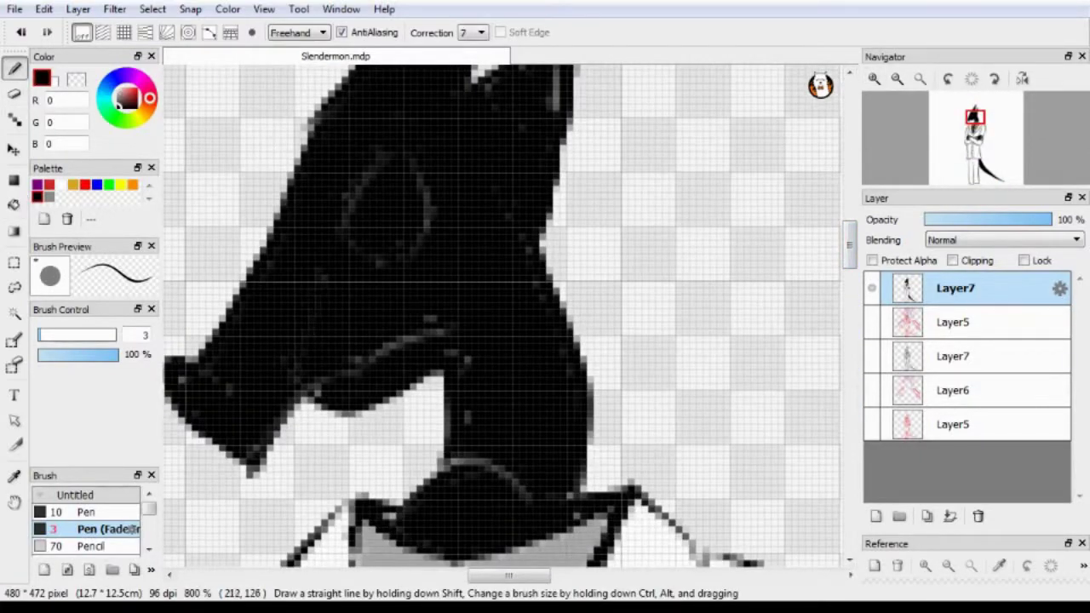
scroll(503, 315, left, 3)
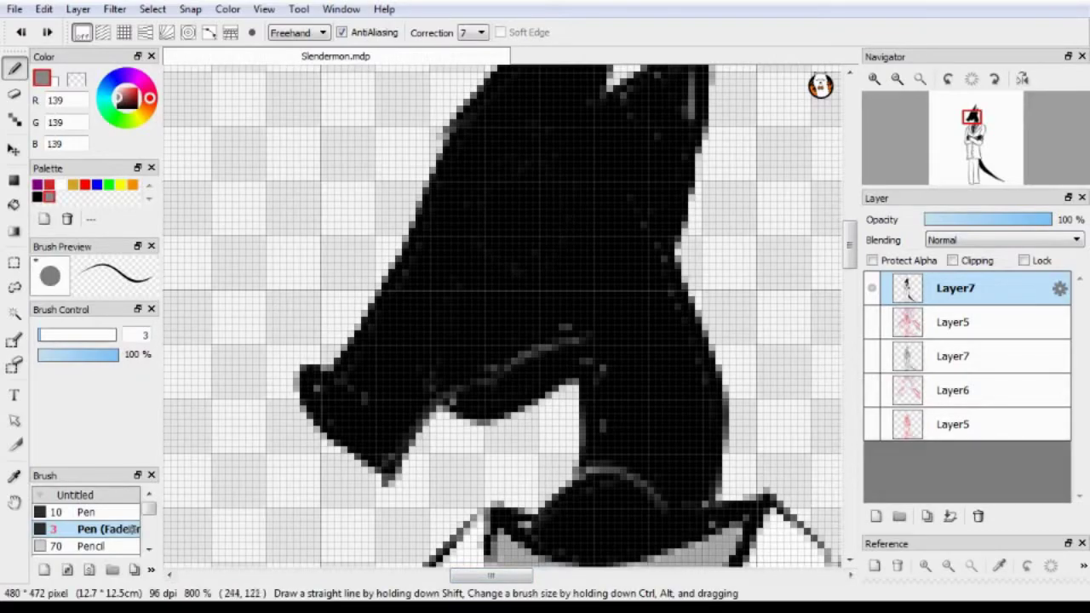
Try soft black shading over the head, hands and tail on the line-art Layer7 with the 70 px Pencil.
scroll(511, 315, down, 10)
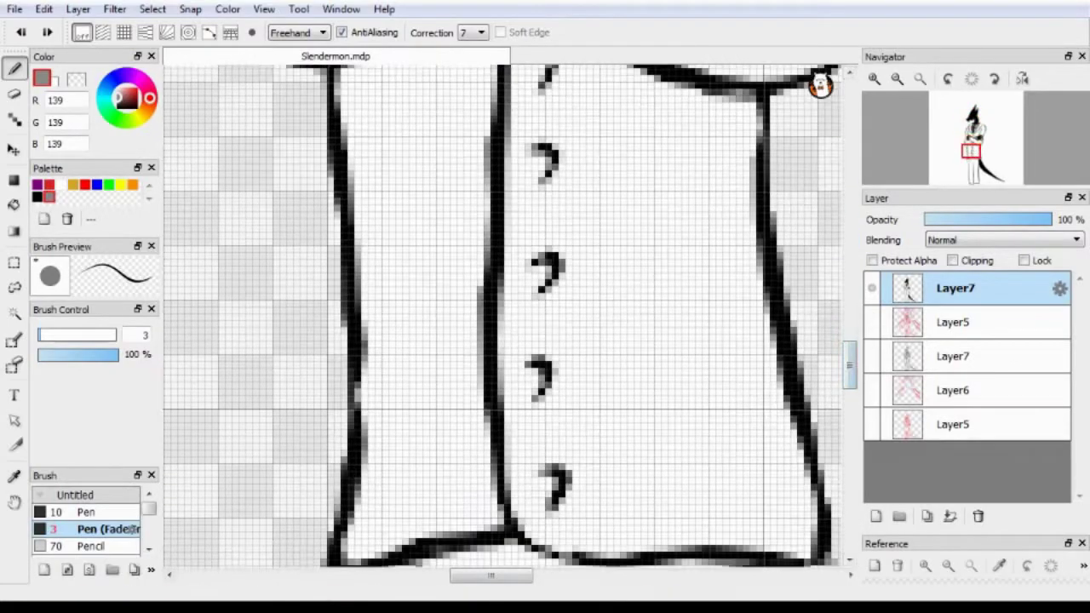
scroll(511, 315, up, 10)
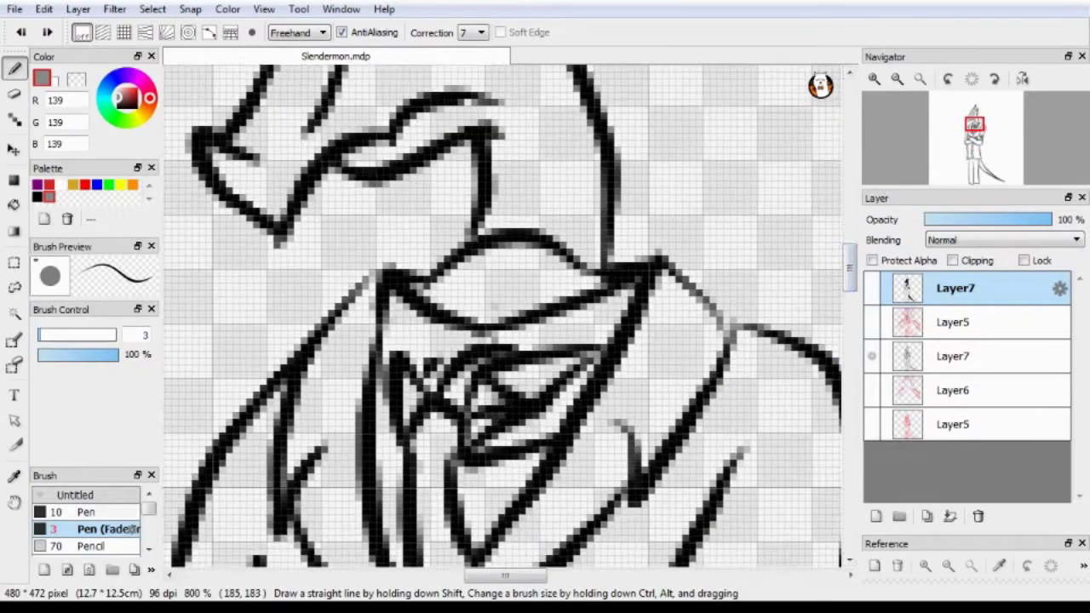
click(92, 546)
click(953, 356)
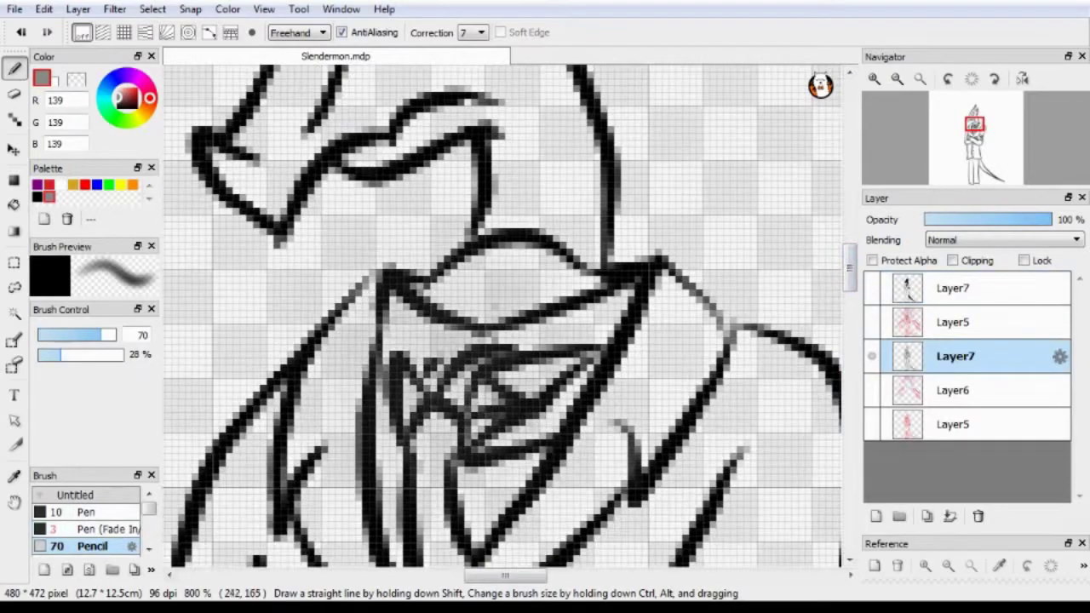
key(ctrl+minus)
scroll(511, 315, up, 2)
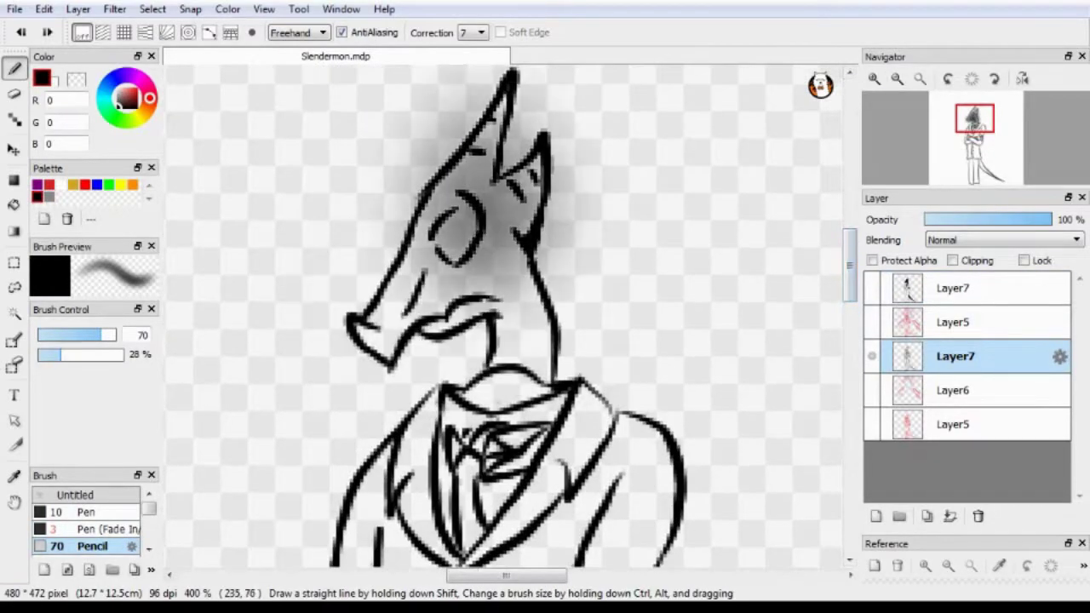
scroll(511, 315, down, 6)
scroll(511, 315, down, 5)
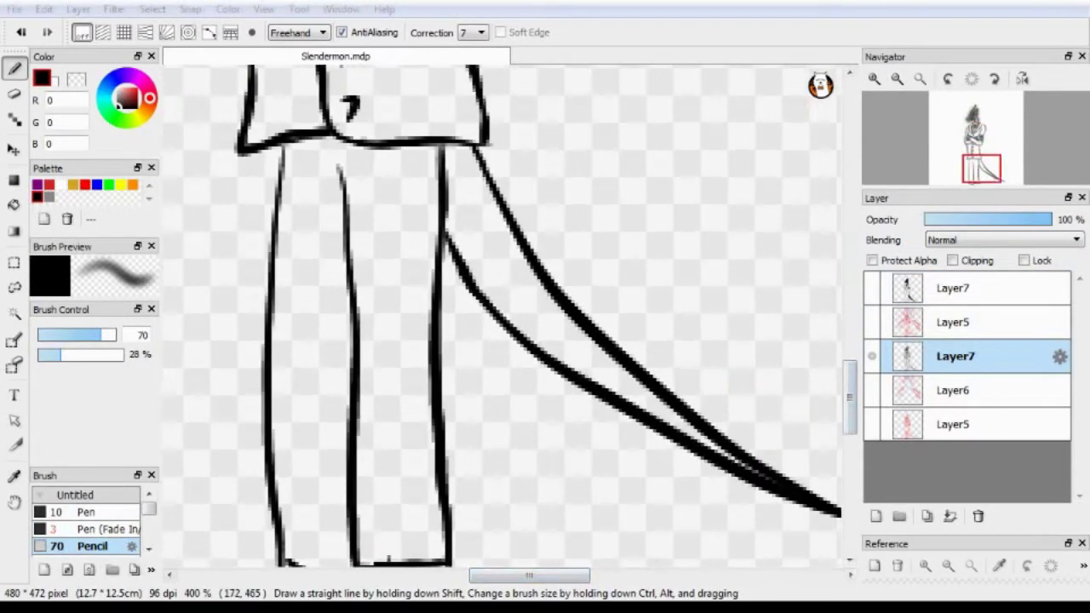
scroll(511, 315, up, 8)
key(w)
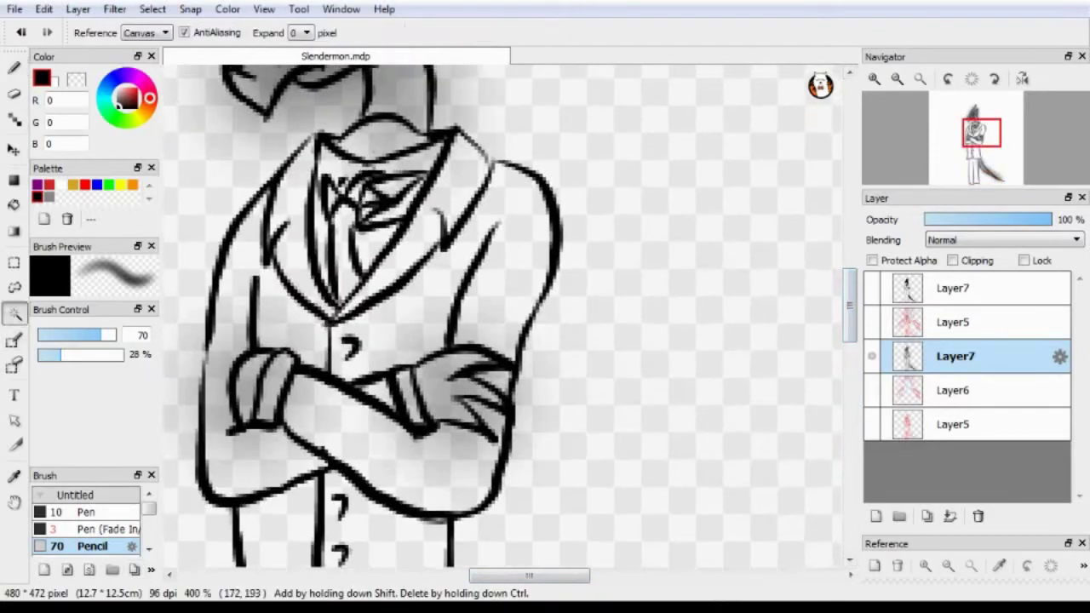
click(367, 324)
scroll(511, 315, up, 3)
key(ctrl+d)
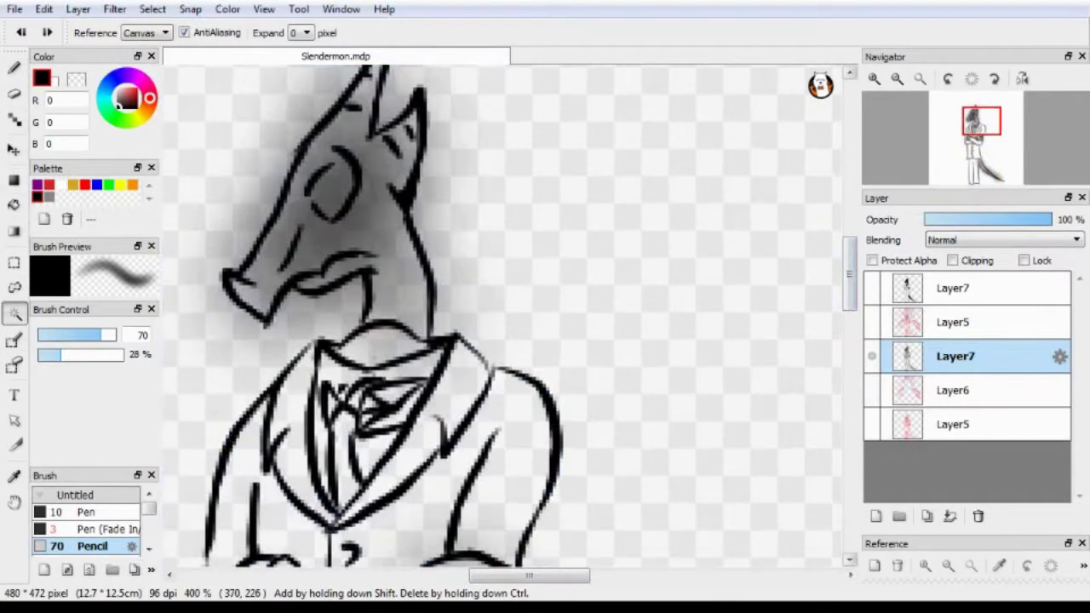
Add a new layer above the line art and shade the head, neck and tail softly in black with the 70 px Pencil.
click(877, 516)
key(b)
mouse_move(207, 201)
mouse_down()
mouse_move(203, 324)
mouse_move(358, 77)
mouse_move(426, 85)
mouse_up()
scroll(426, 256, up, 1)
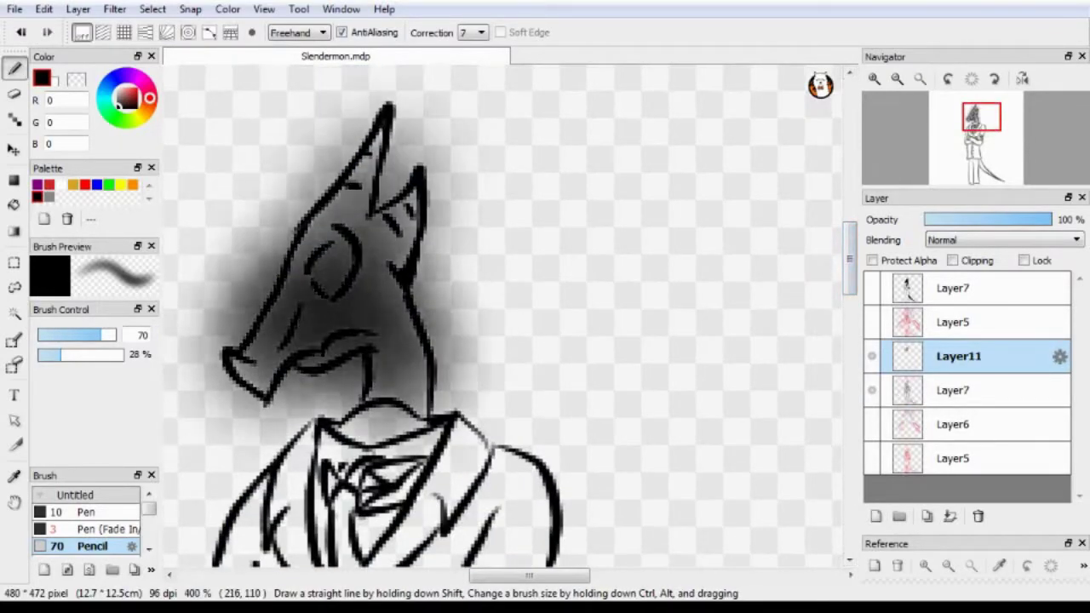
drag(374, 469, 459, 507)
scroll(502, 316, down, 10)
mouse_move(528, 171)
mouse_down()
mouse_move(834, 486)
mouse_move(528, 161)
mouse_up()
key(ctrl+z)
Select the area outside the figure and erase the soft shading that spills into it, clearing the selection at the end.
click(14, 314)
scroll(511, 316, up, 10)
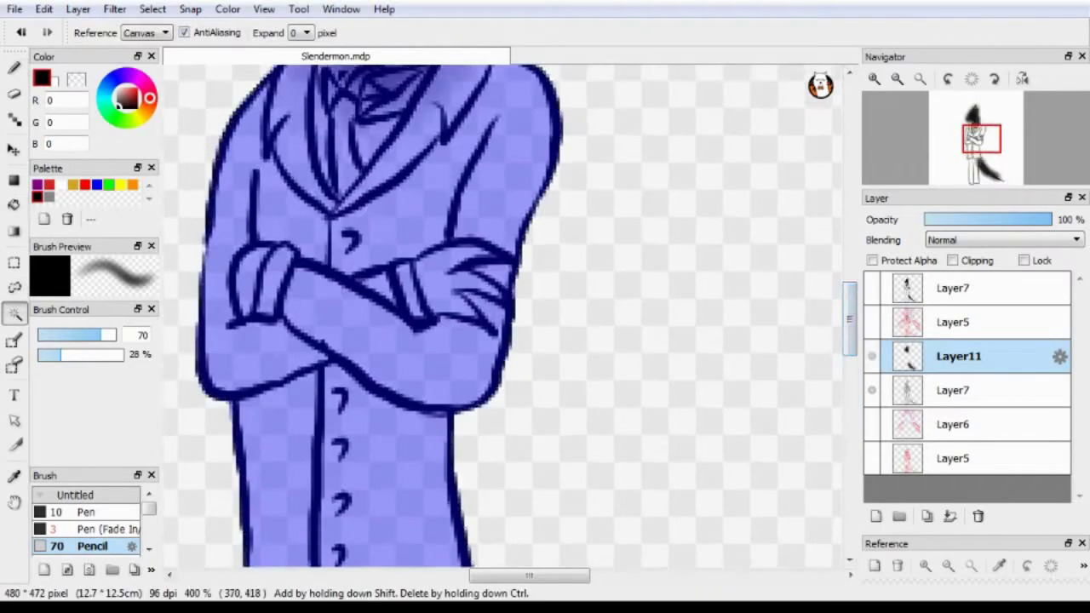
click(14, 93)
scroll(535, 315, down, 10)
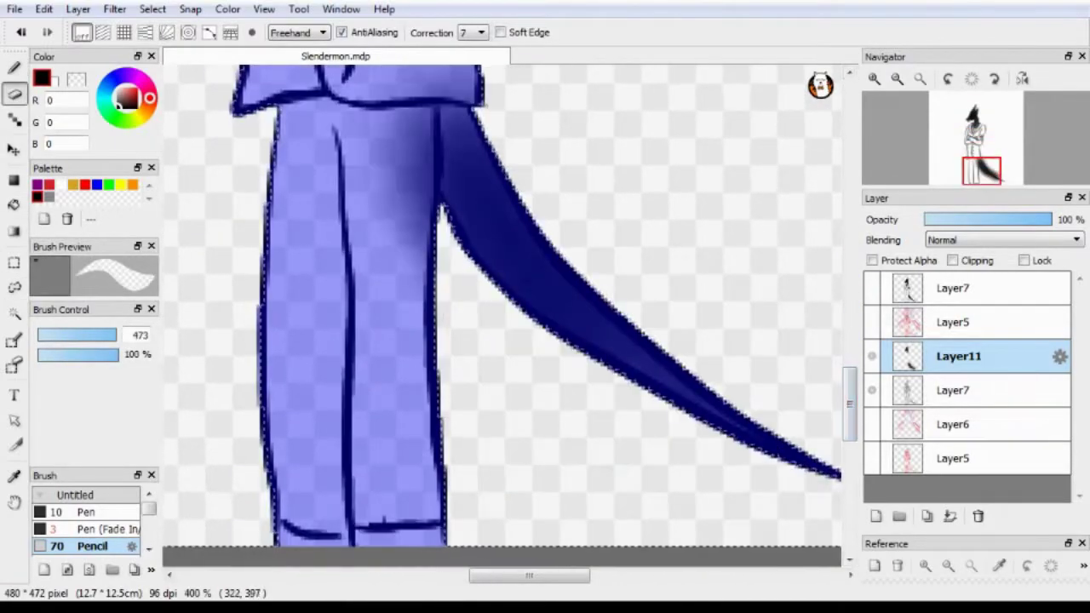
click(14, 262)
key(ctrl+d)
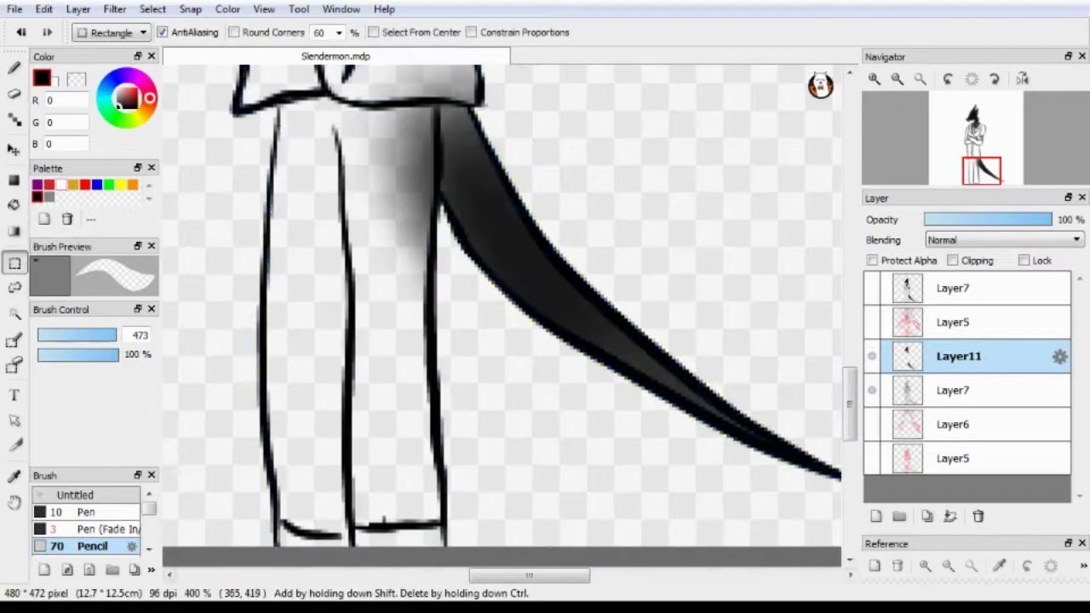
Show the colored Layer7, move the shading Layer11 to the top and place the line-art Layer7 directly beneath it.
scroll(503, 315, up, 10)
scroll(511, 316, up, 5)
scroll(511, 315, down, 5)
click(871, 288)
scroll(511, 316, up, 3)
key(ctrl+Up)
key(ctrl+Up)
scroll(511, 315, down, 8)
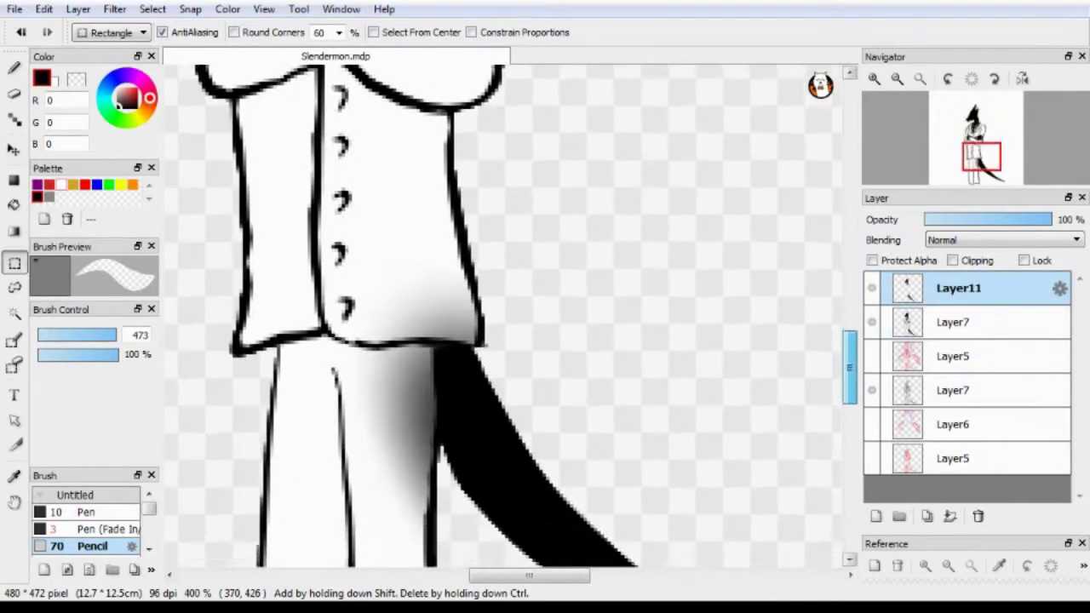
drag(952, 390, 952, 308)
Select the jacket and trouser areas from the line art and erase the tail shading inside them on Layer11.
key(w)
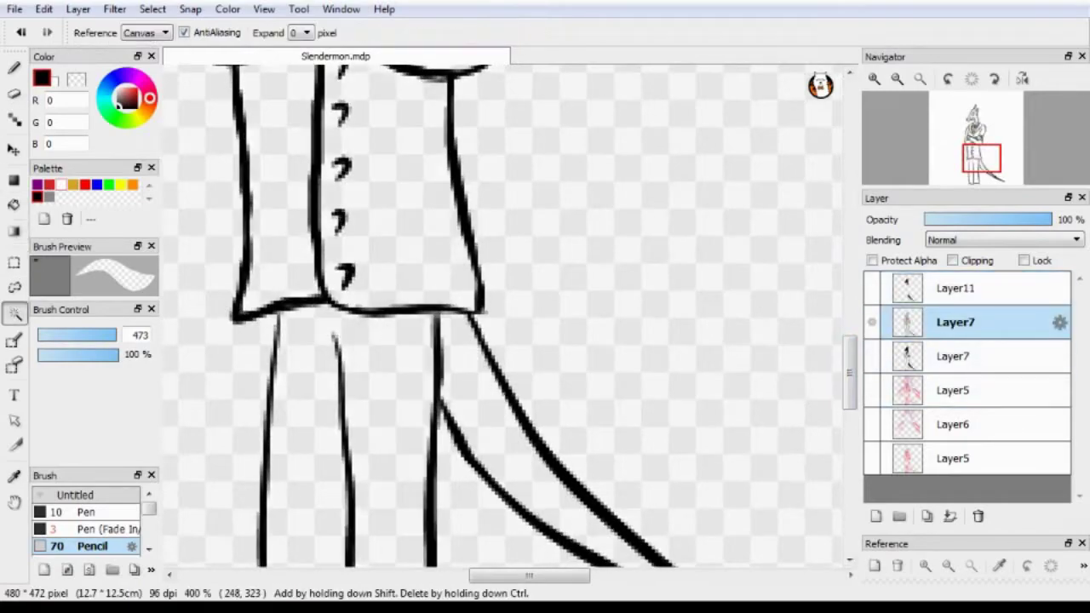
click(403, 353)
click(959, 288)
key(e)
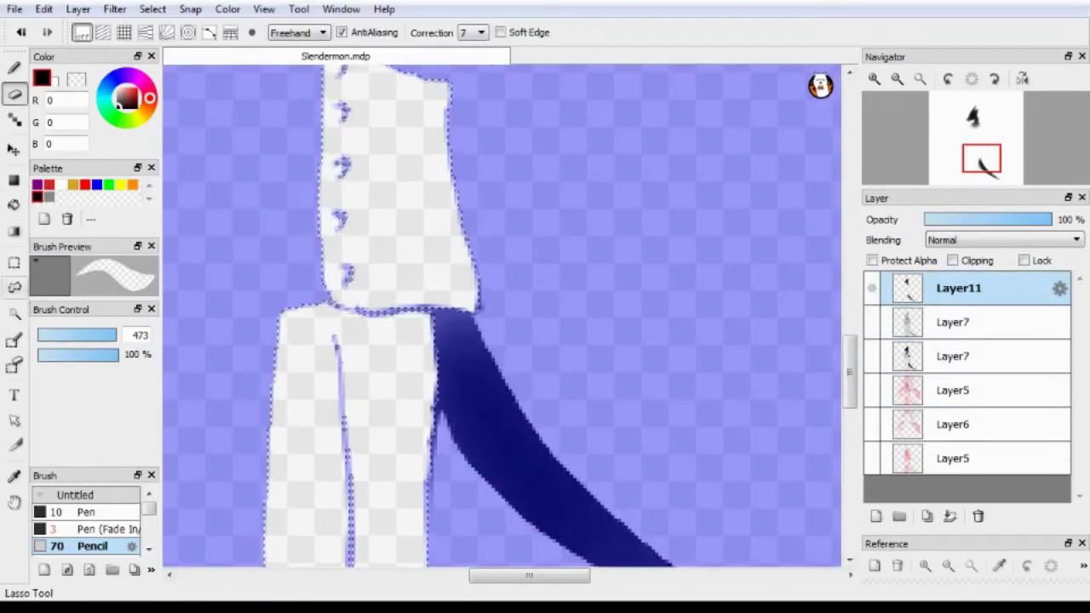
key(m)
key(ctrl+d)
Duplicate the line-art Layer7, place the copy below the colored Layer7, and merge the shading Layer11 downward.
scroll(502, 315, up, 8)
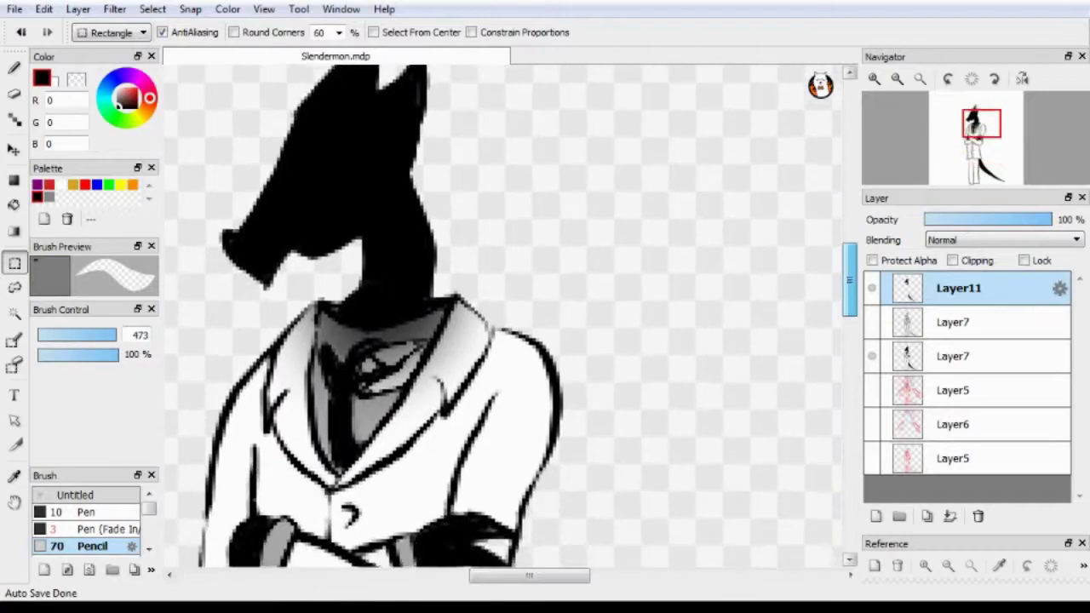
scroll(502, 315, down, 5)
scroll(502, 315, up, 6)
scroll(503, 315, down, 3)
scroll(503, 315, down, 5)
scroll(502, 315, up, 6)
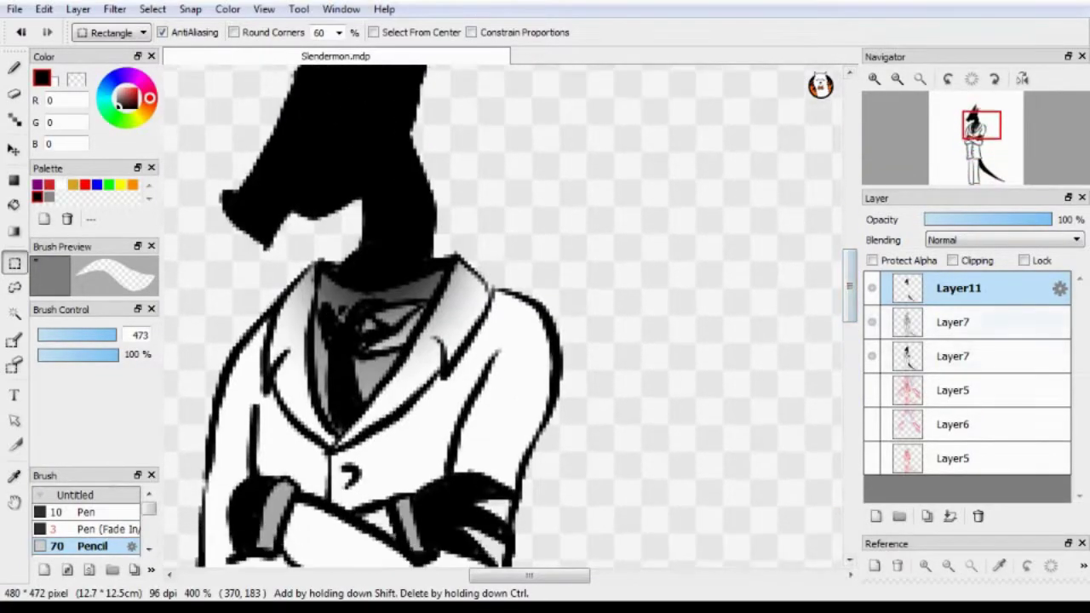
click(953, 322)
click(927, 516)
drag(954, 322, 954, 390)
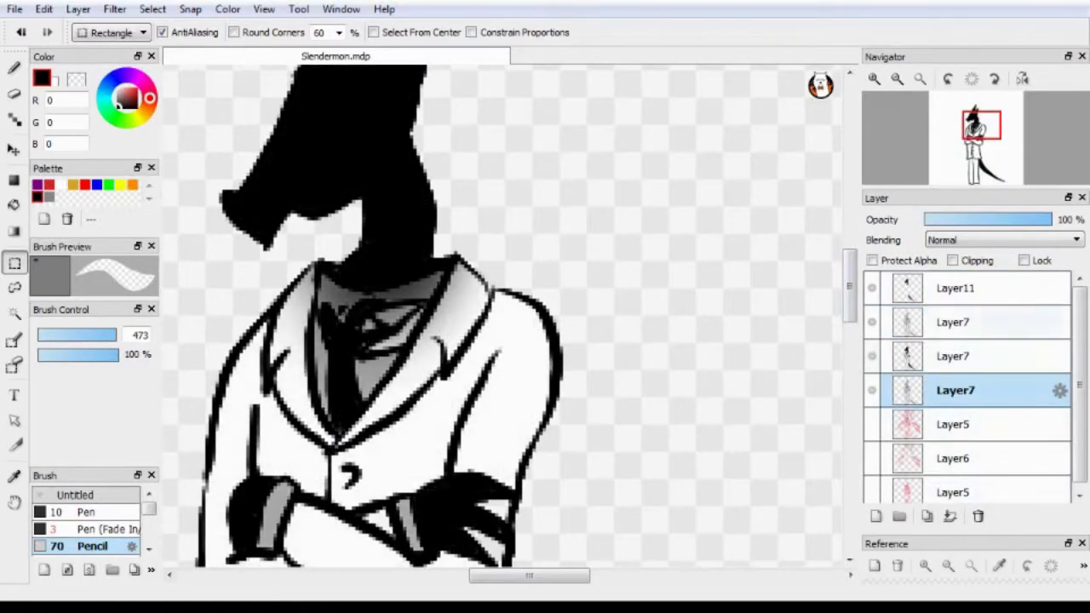
click(954, 287)
click(950, 516)
scroll(502, 315, down, 2)
scroll(502, 316, up, 3)
Add a background layer with a diagonal black-to-gray linear gradient and place it beneath the colored Layer7.
click(875, 516)
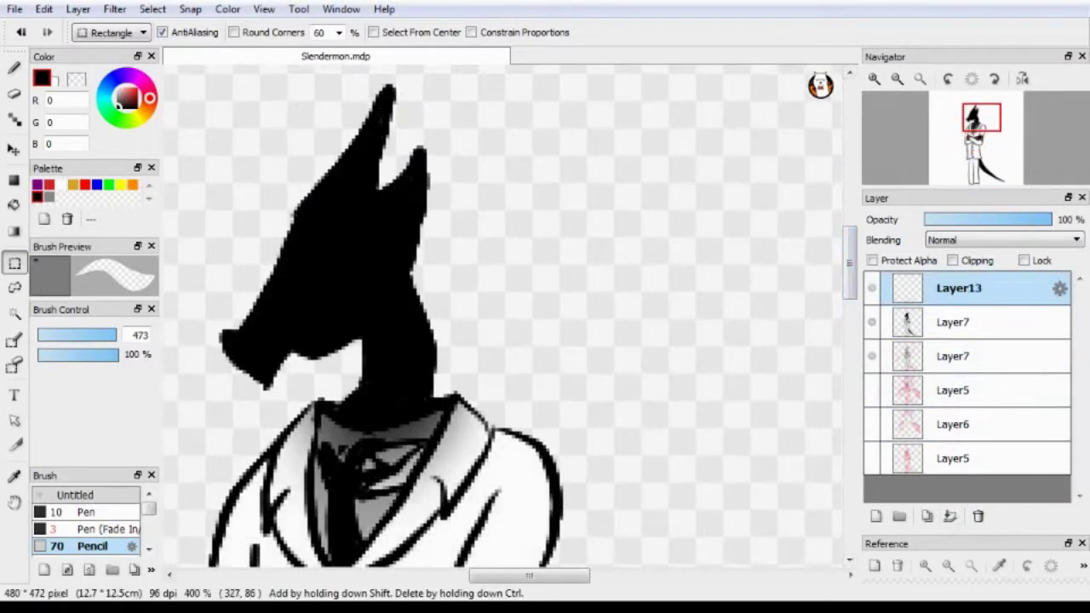
key(ctrl+minus)
key(ctrl+minus)
key(x)
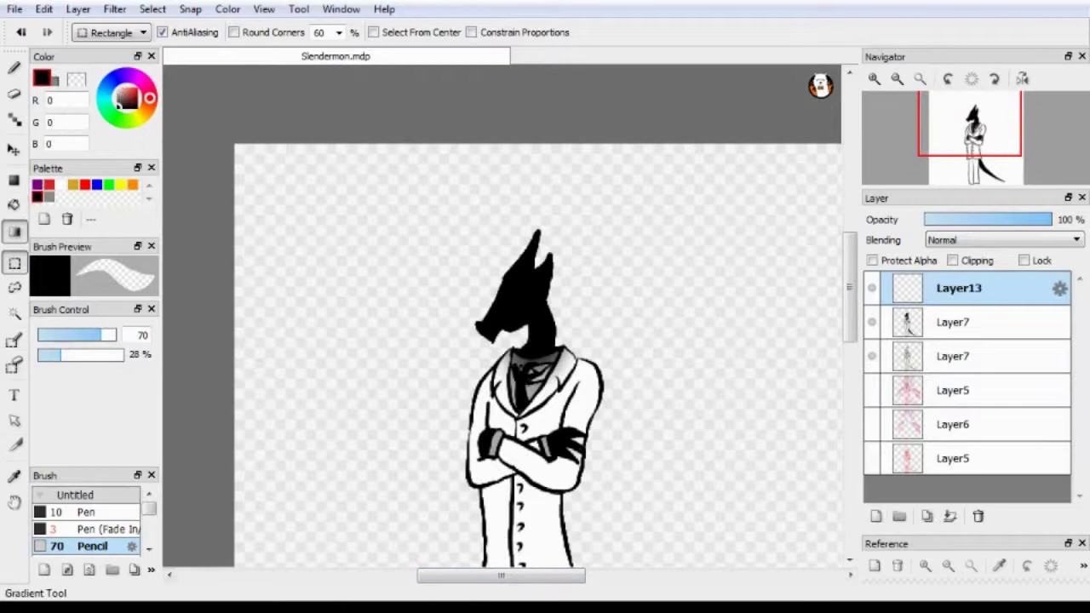
click(13, 231)
drag(588, 213, 520, 401)
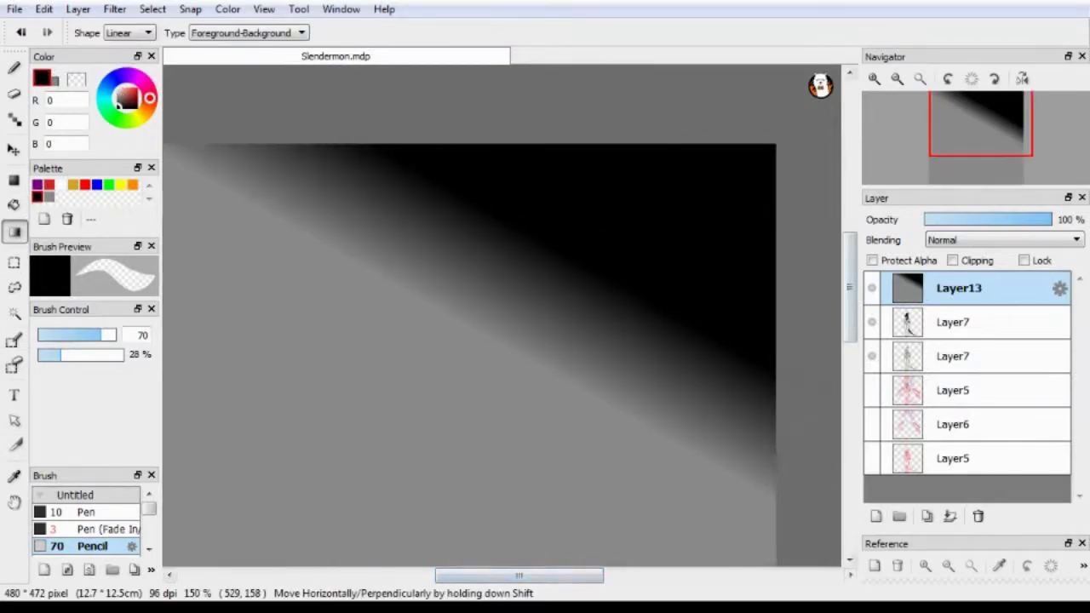
drag(959, 288, 958, 339)
Try diagonal linear gradients between black and white on the background Layer13.
drag(491, 531, 555, 401)
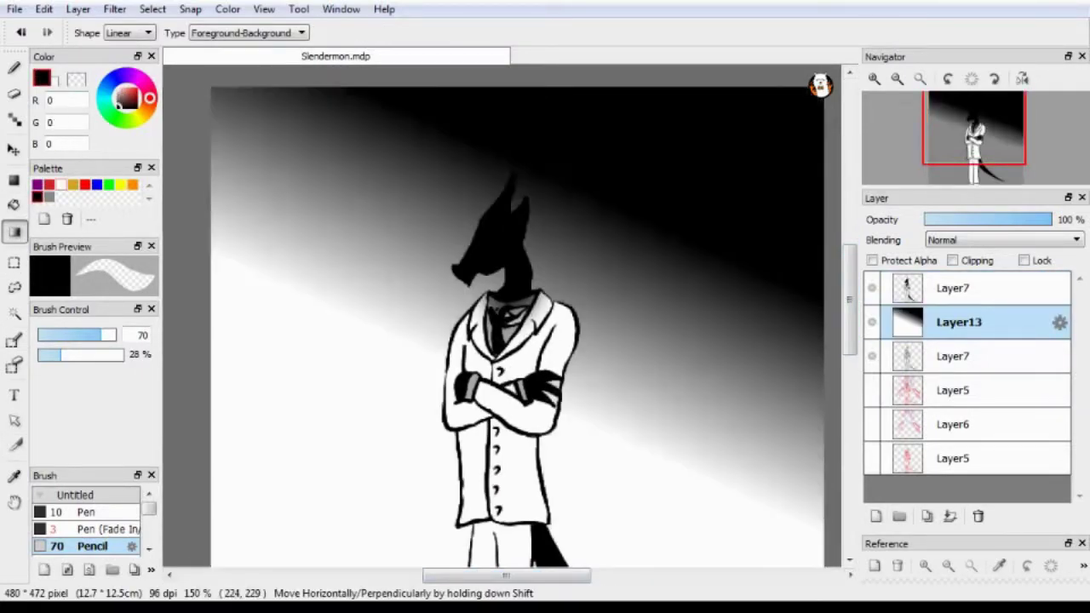
key(x)
drag(621, 212, 569, 303)
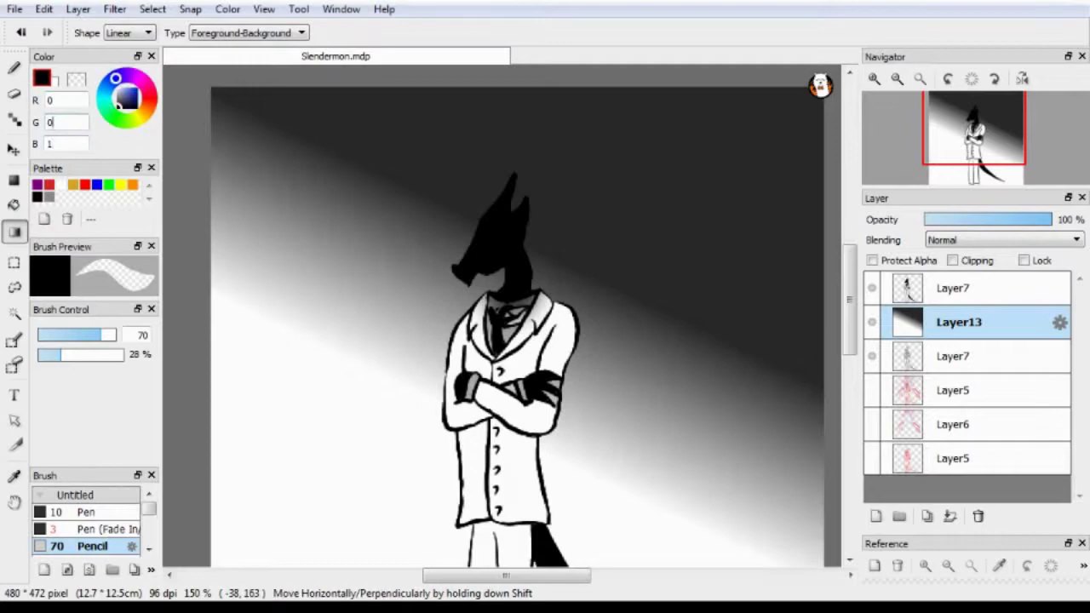
Try dark blue-to-white gradients on the background layer, including foreground blue values of 55 and 19.
key(Tab)
text(2)
key(Return)
drag(723, 171, 430, 511)
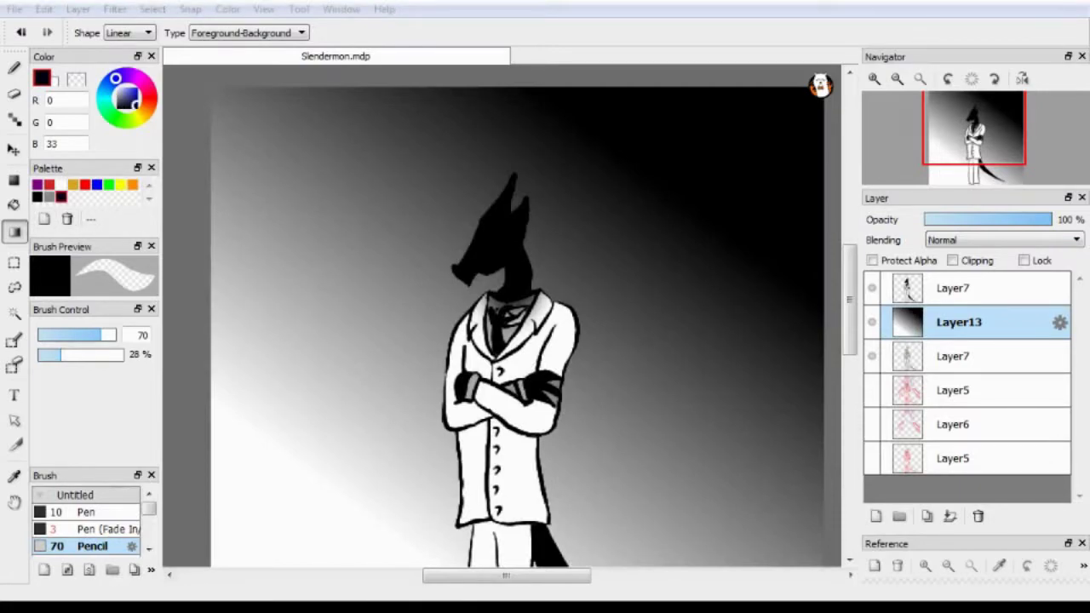
drag(596, 154, 477, 400)
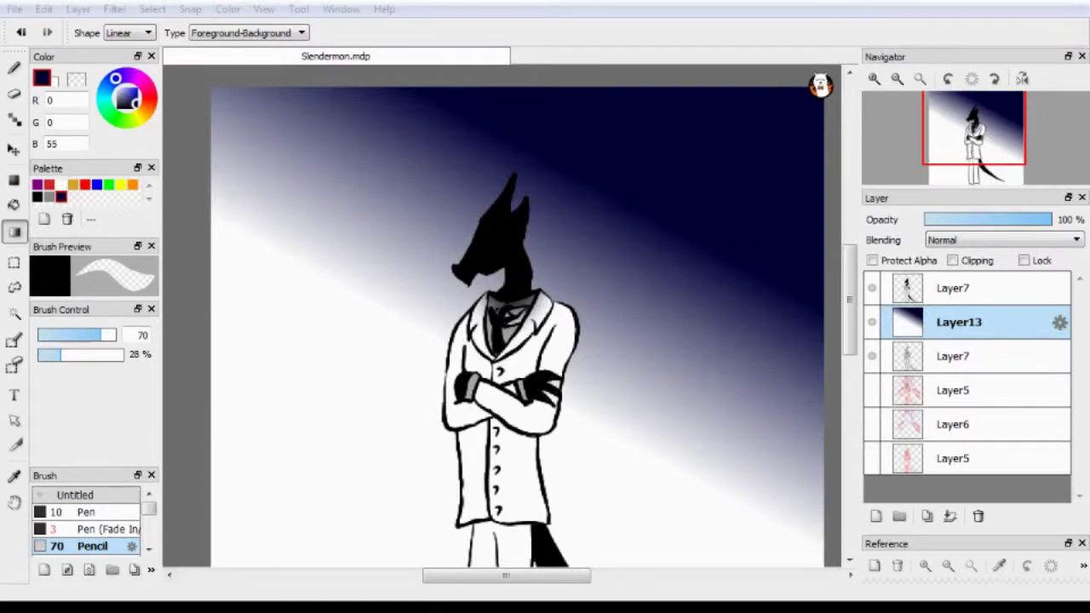
drag(638, 188, 453, 334)
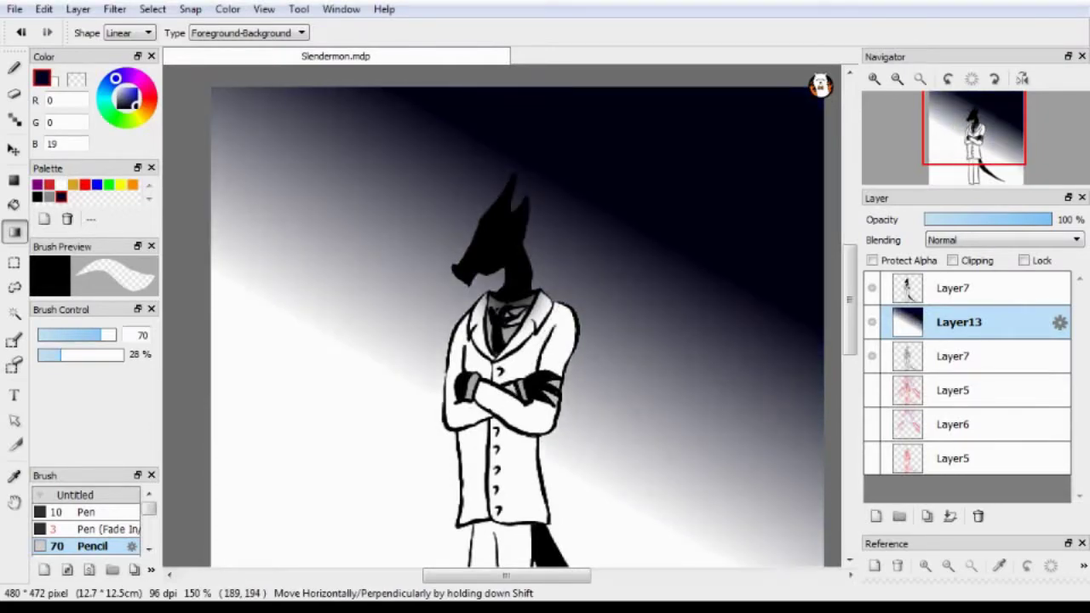
Fill the background layer with a wide diagonal gradient from near-black gray 9 to white.
click(120, 103)
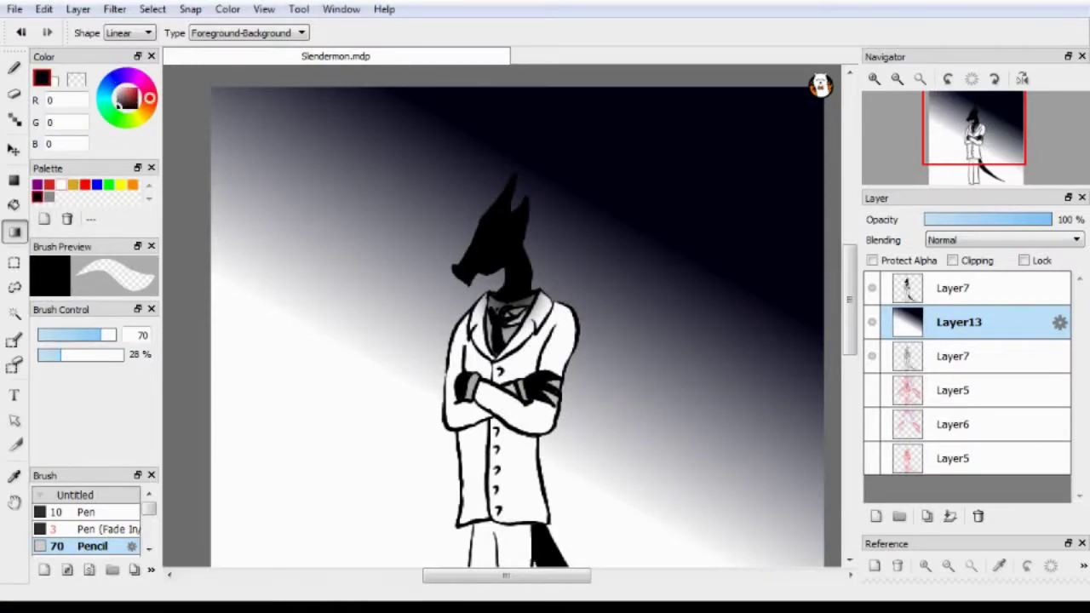
click(119, 102)
drag(635, 192, 456, 336)
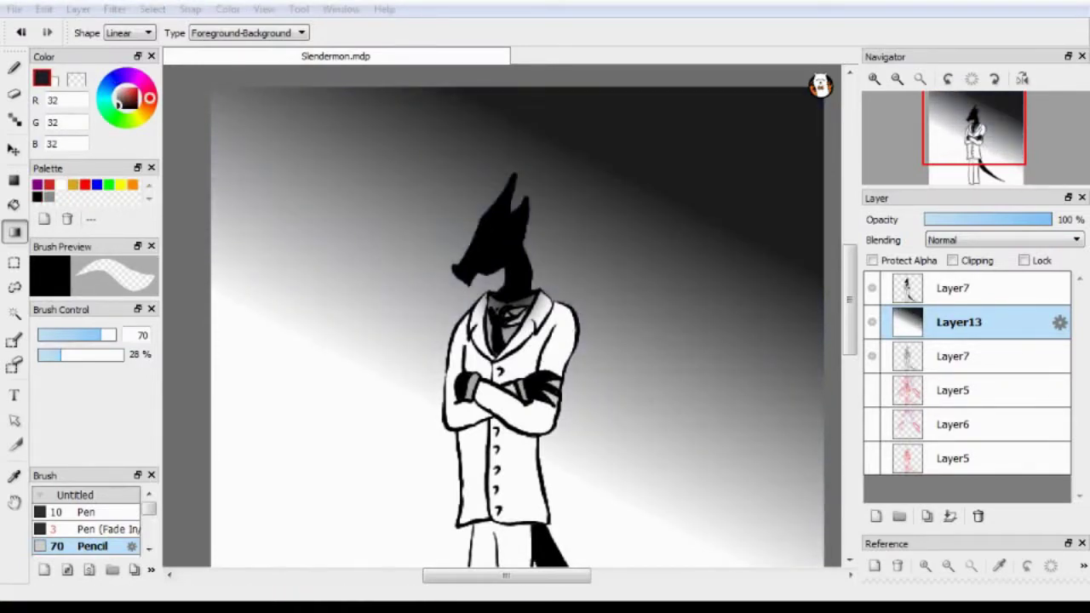
drag(645, 176, 530, 352)
drag(605, 207, 539, 304)
drag(677, 185, 451, 524)
drag(574, 212, 361, 520)
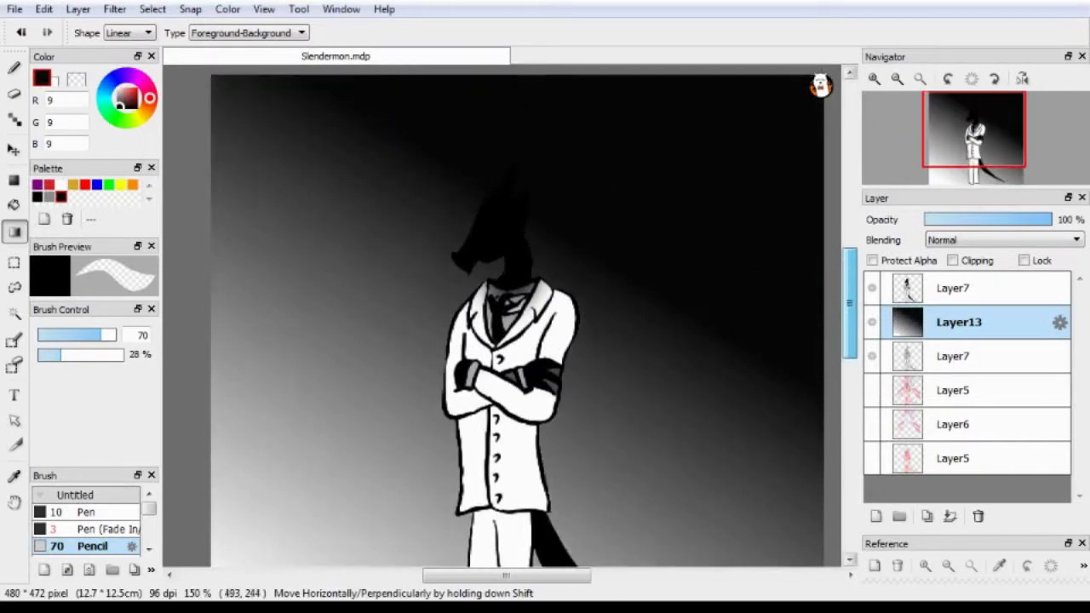
Fill the see-through gaps between the fingers and the crossed arms with white on the colored Layer7.
scroll(504, 431, up, 3)
click(954, 288)
scroll(510, 316, down, 1)
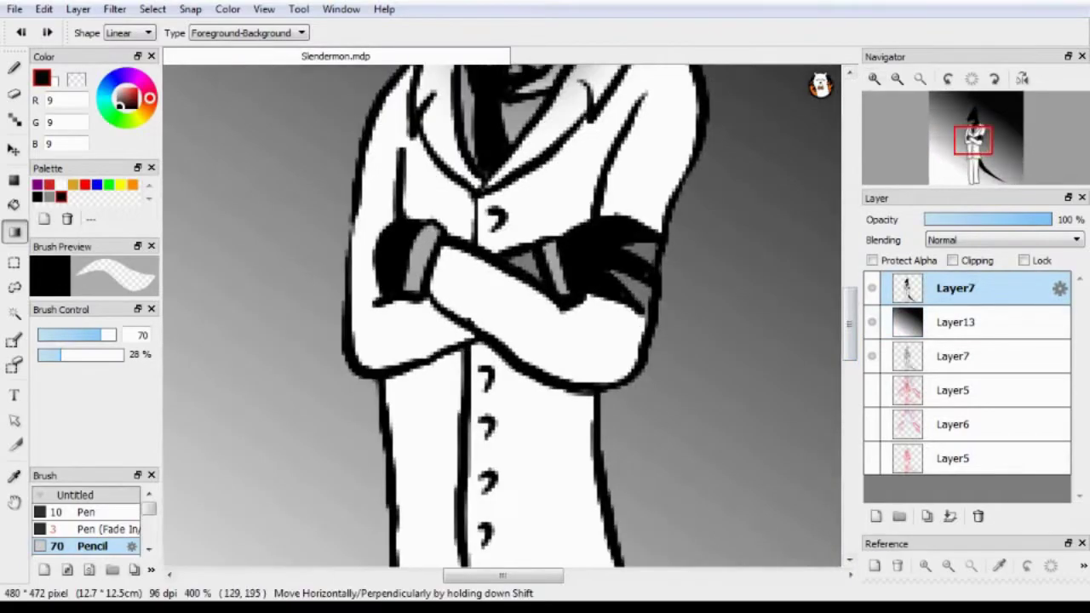
click(14, 205)
Show the red sketch Layer5 above the gradient layer and try Darken blending on Layer13 before restoring Normal.
click(871, 322)
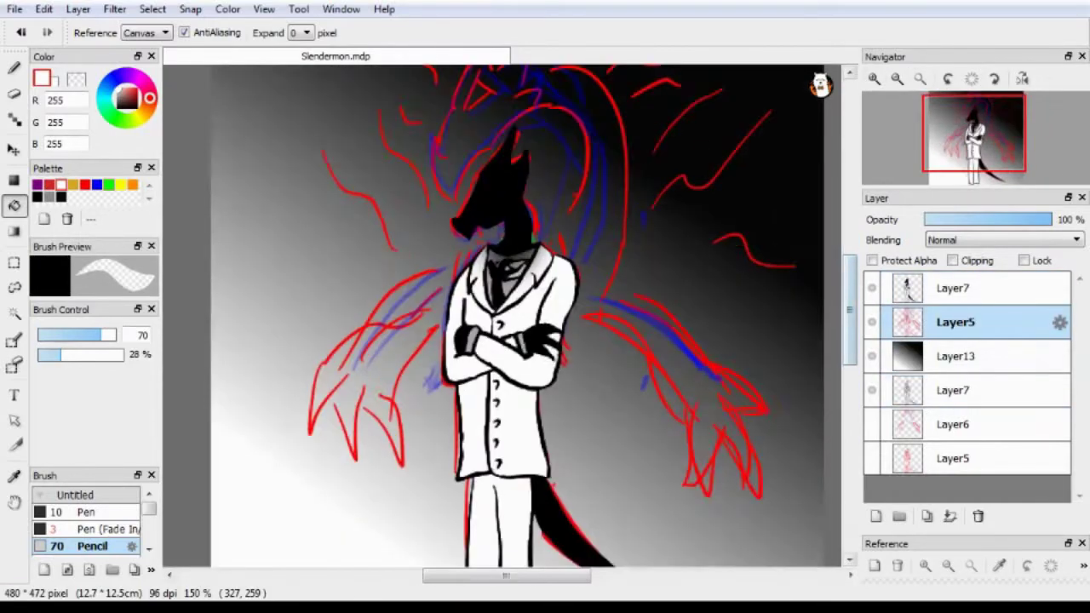
scroll(518, 317, down, 1)
click(959, 356)
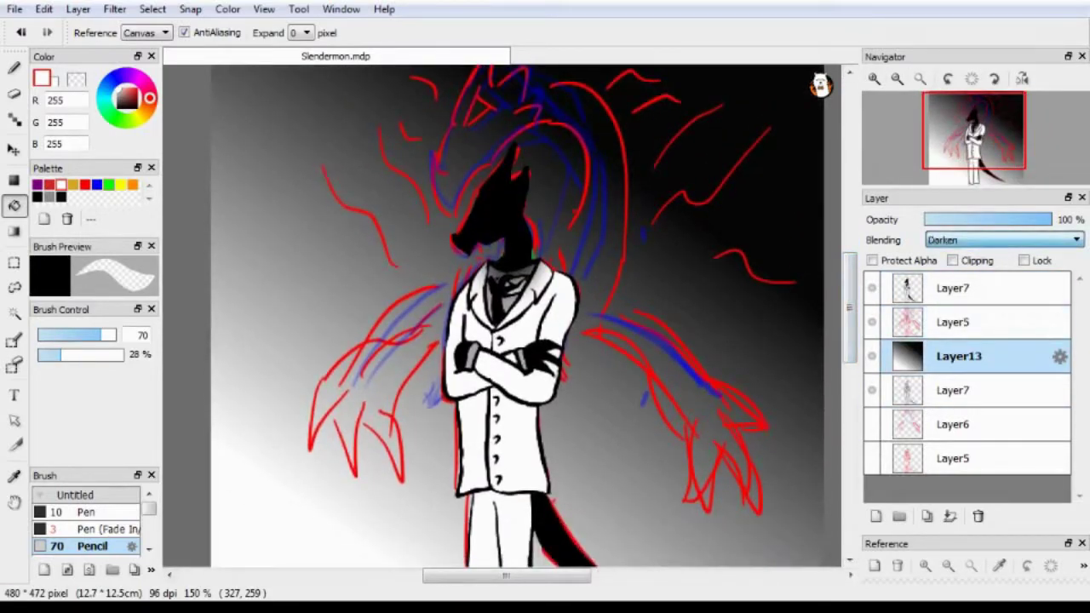
click(955, 322)
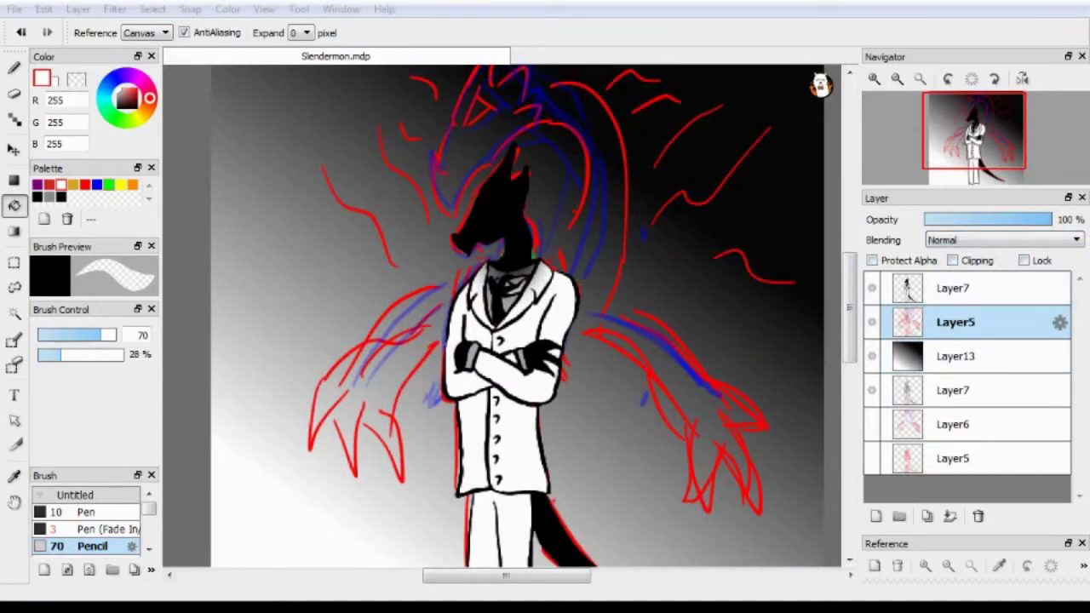
Hide the gradient layer, try thick white 24 px Fade In/Out pen strokes on the arm sketch, undo them and switch to black.
click(871, 355)
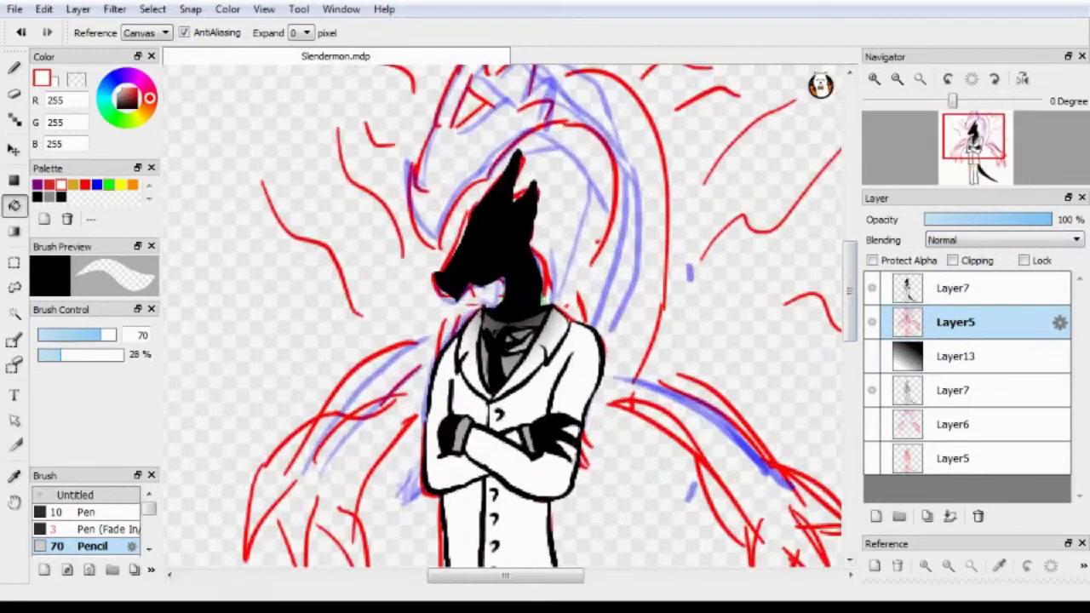
scroll(517, 317, up, 1)
key(b)
click(85, 529)
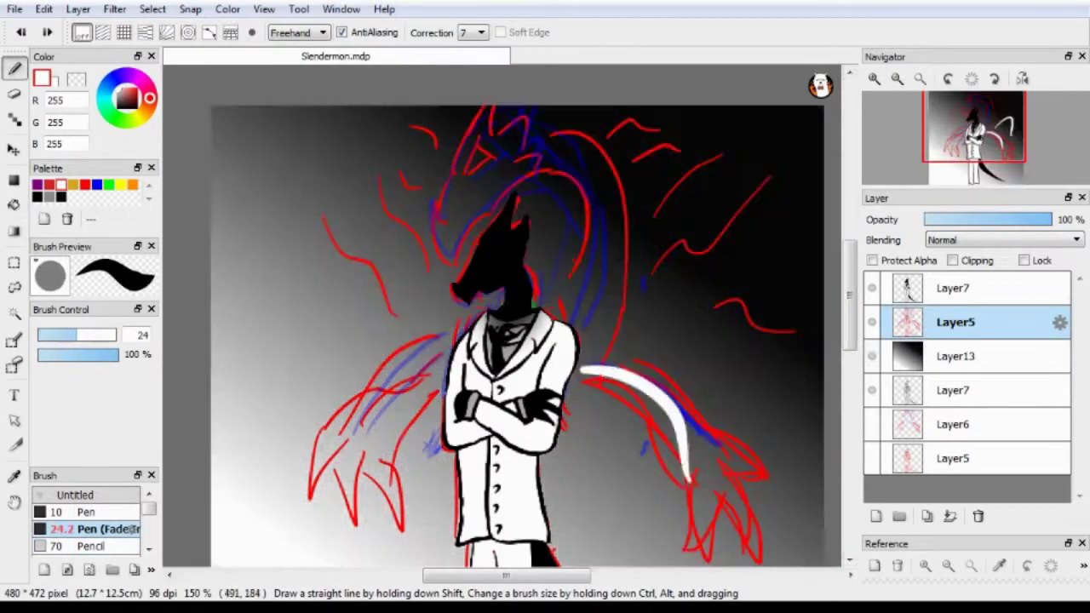
scroll(518, 317, down, 4)
key(x)
scroll(517, 316, up, 1)
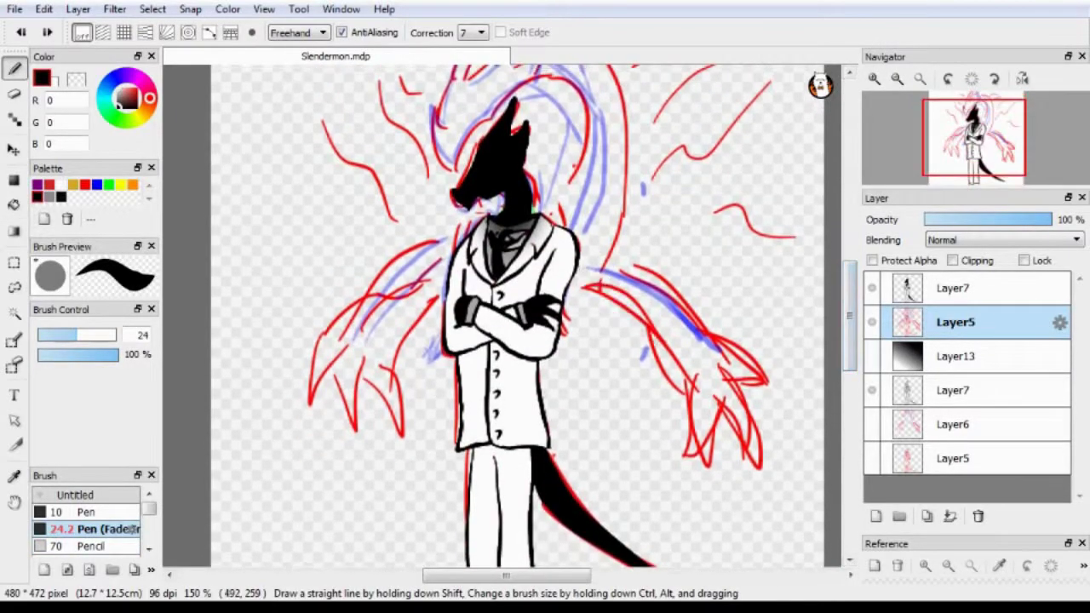
Add an empty layer above sketch Layer5, and on Layer5 draw 24 px blue guide strokes for the shadow's arms, claws and arched neck.
key(ctrl+shift+n)
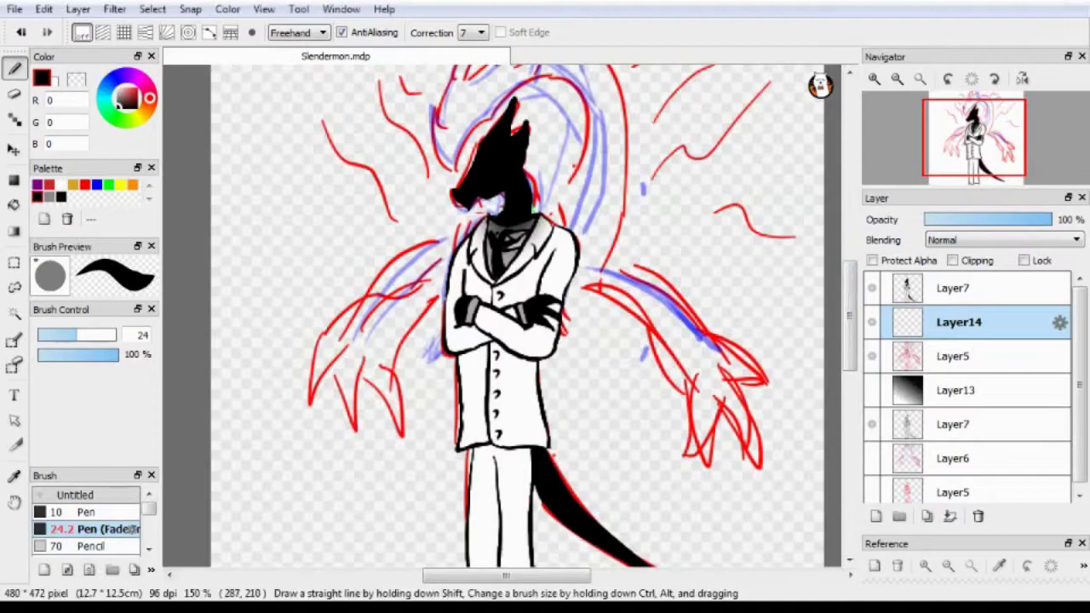
click(956, 356)
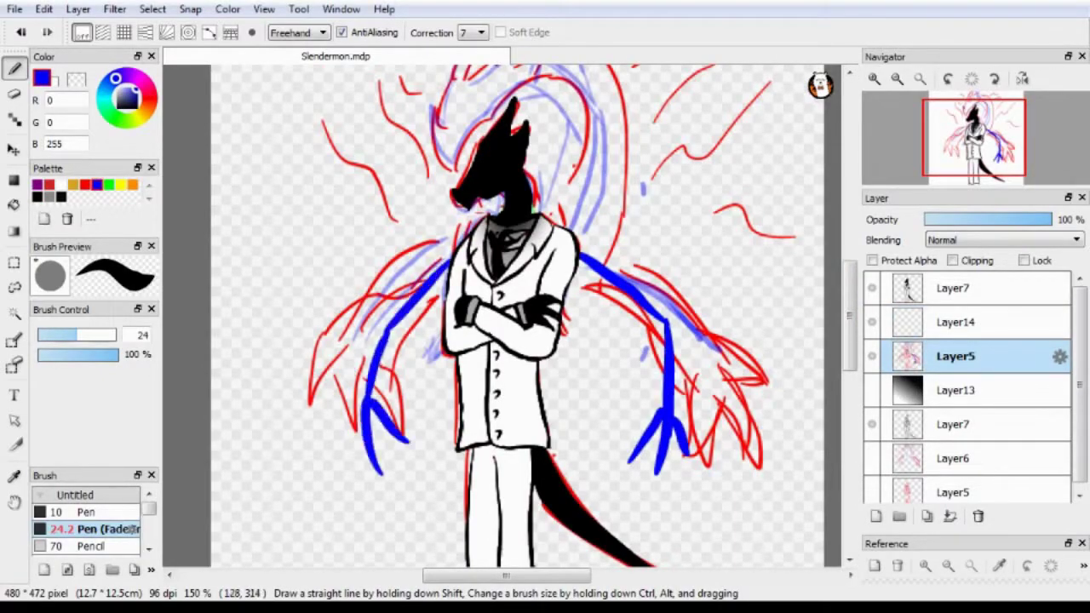
scroll(396, 434, up, 3)
mouse_move(585, 350)
mouse_down()
mouse_move(579, 247)
mouse_move(511, 209)
mouse_move(449, 300)
mouse_up()
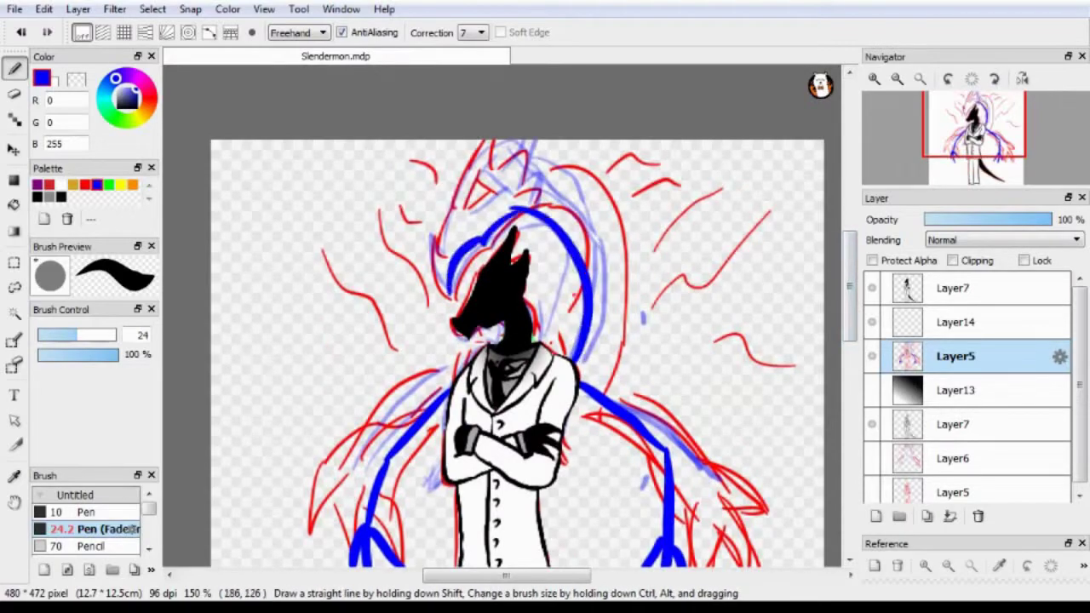
drag(549, 349, 543, 181)
scroll(511, 341, down, 5)
scroll(511, 341, up, 4)
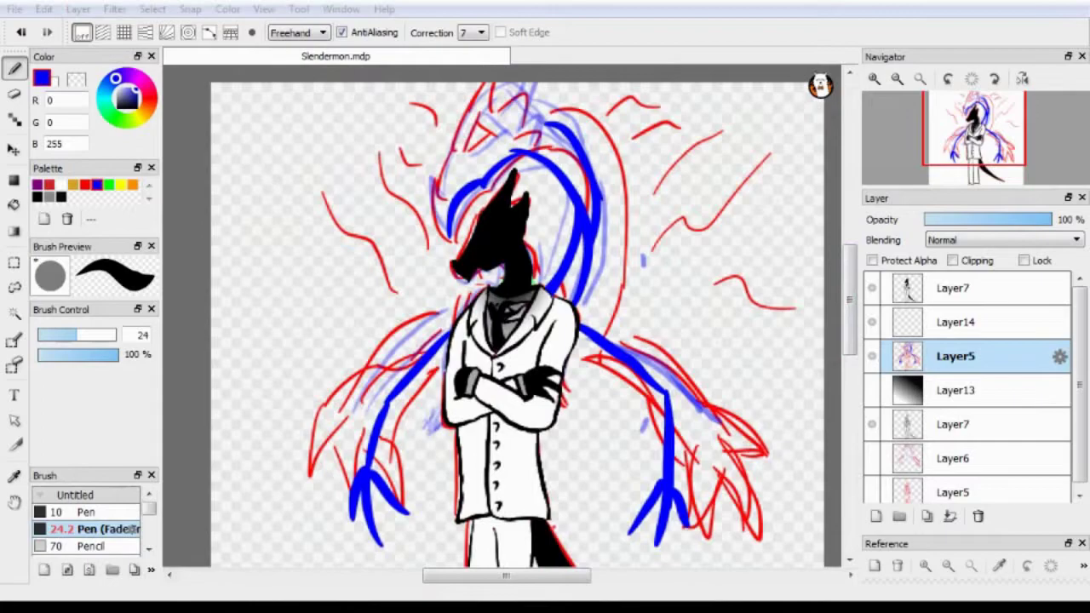
On Layer14, paint both shadow arms with spikes and clawed hands in black with the 59 px Fade In/Out pen.
click(959, 322)
click(37, 197)
drag(476, 316, 501, 316)
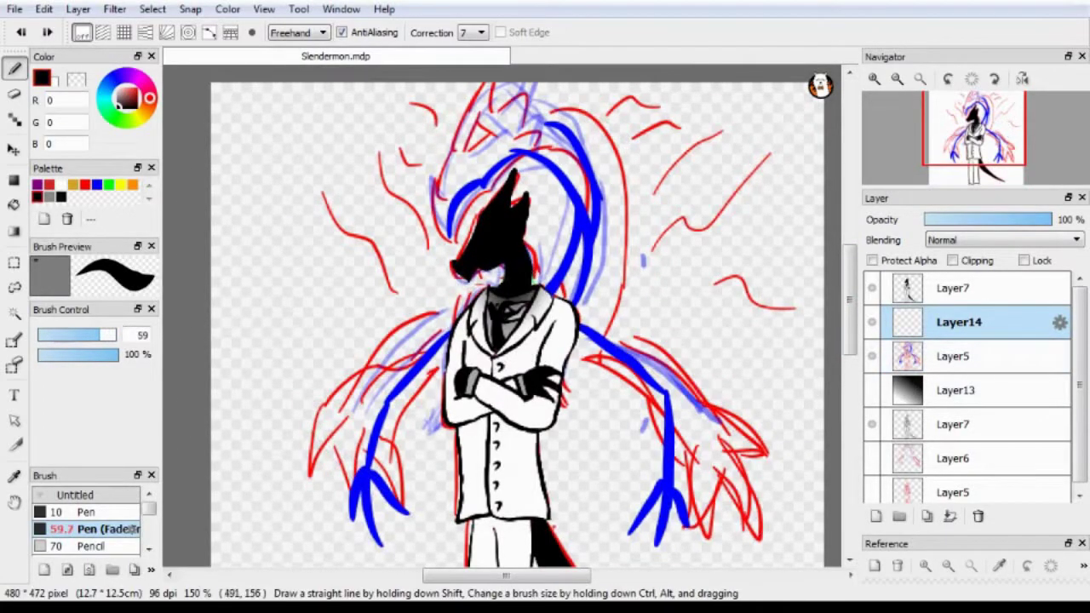
scroll(503, 315, down, 1)
drag(579, 264, 686, 366)
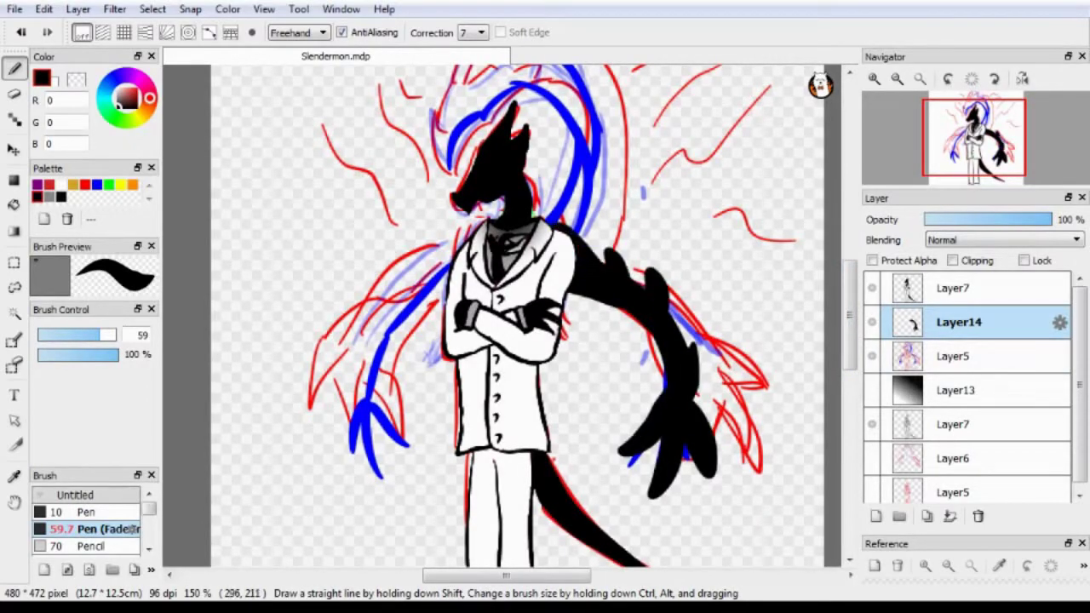
scroll(503, 315, up, 1)
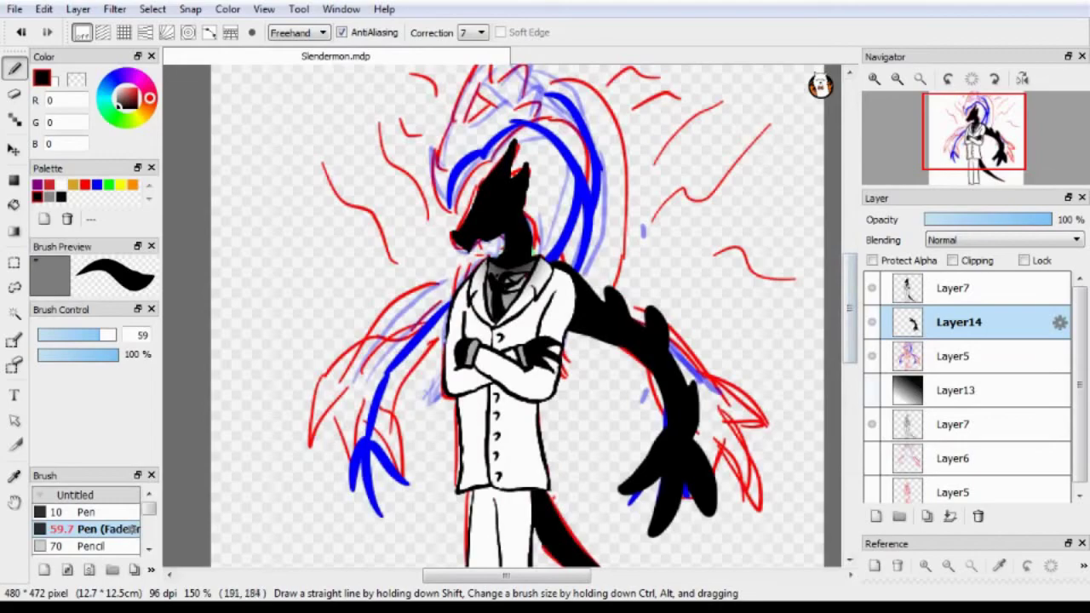
drag(455, 283, 356, 450)
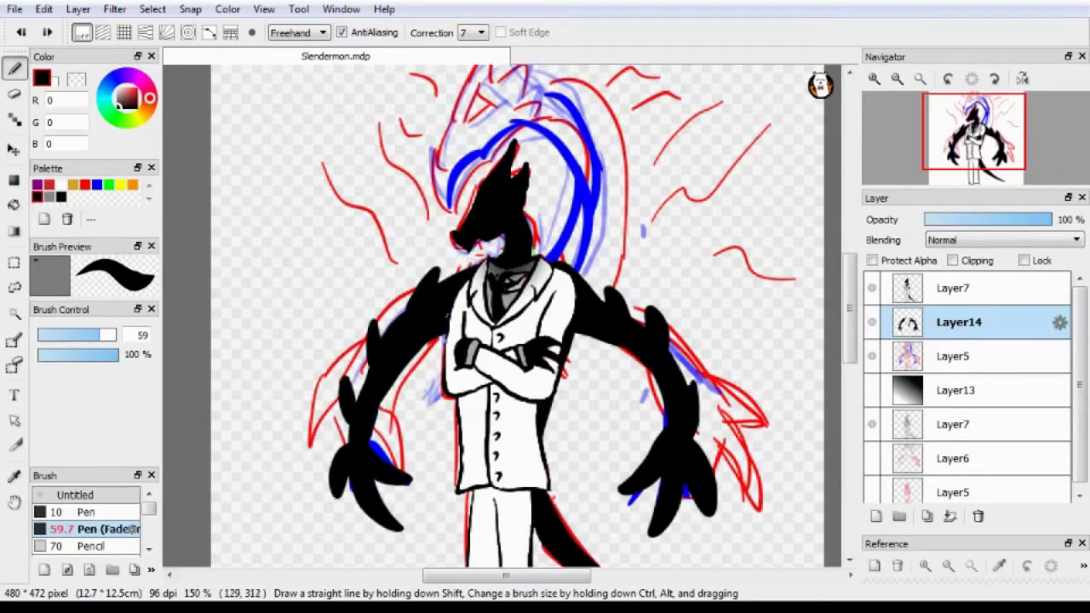
Paint the shadow's thick arched neck in black behind the creature's head on Layer14, undoing stray strokes.
scroll(502, 315, up, 1)
scroll(503, 315, down, 3)
key(x)
scroll(494, 315, up, 4)
scroll(494, 315, down, 5)
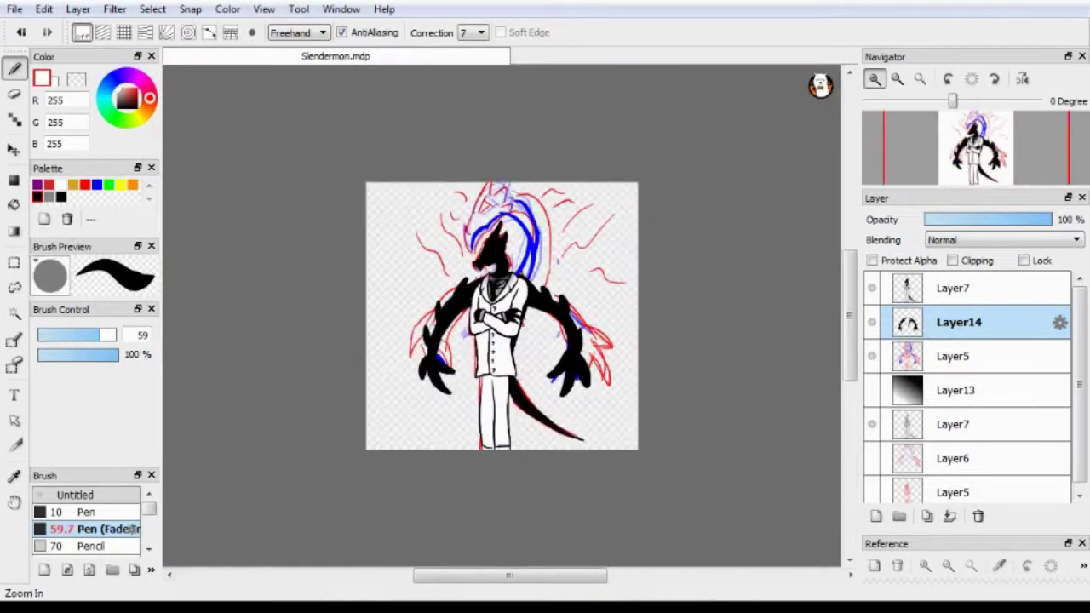
scroll(503, 222, up, 3)
key(ctrl+z)
key(x)
mouse_move(566, 421)
mouse_down()
mouse_move(593, 338)
mouse_move(549, 186)
mouse_move(588, 365)
mouse_move(554, 251)
mouse_move(423, 344)
mouse_up()
scroll(553, 251, up, 2)
key(ctrl+z)
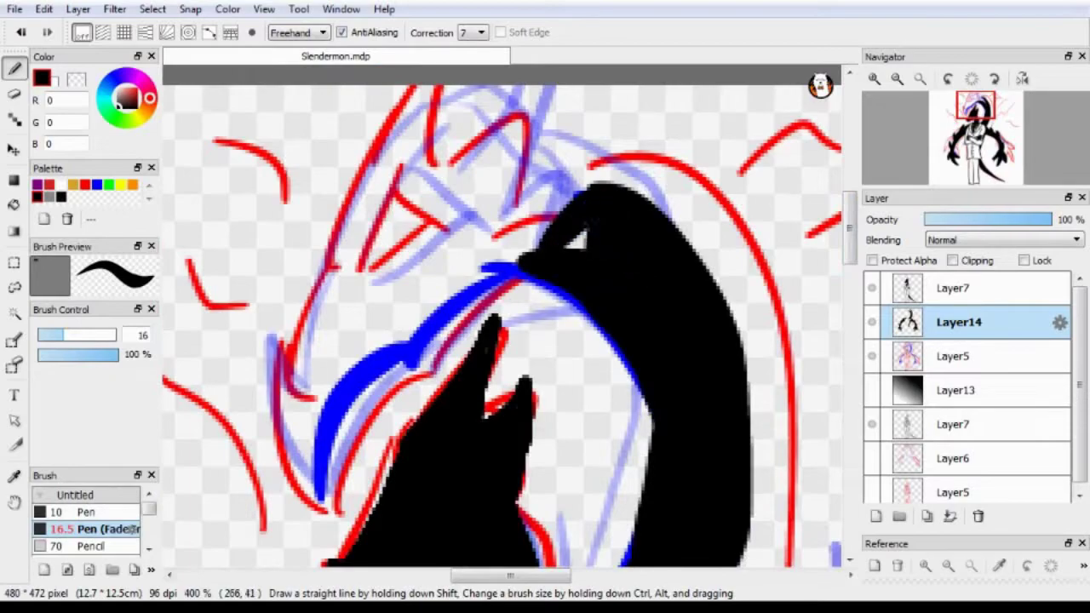
Outline the shadow dragon's jaw, snout, horns and crest in black with the 16 px pen.
mouse_move(519, 269)
mouse_down()
mouse_move(400, 375)
mouse_move(328, 511)
mouse_move(264, 324)
mouse_up()
mouse_move(305, 442)
mouse_down()
mouse_move(298, 400)
mouse_move(317, 366)
mouse_up()
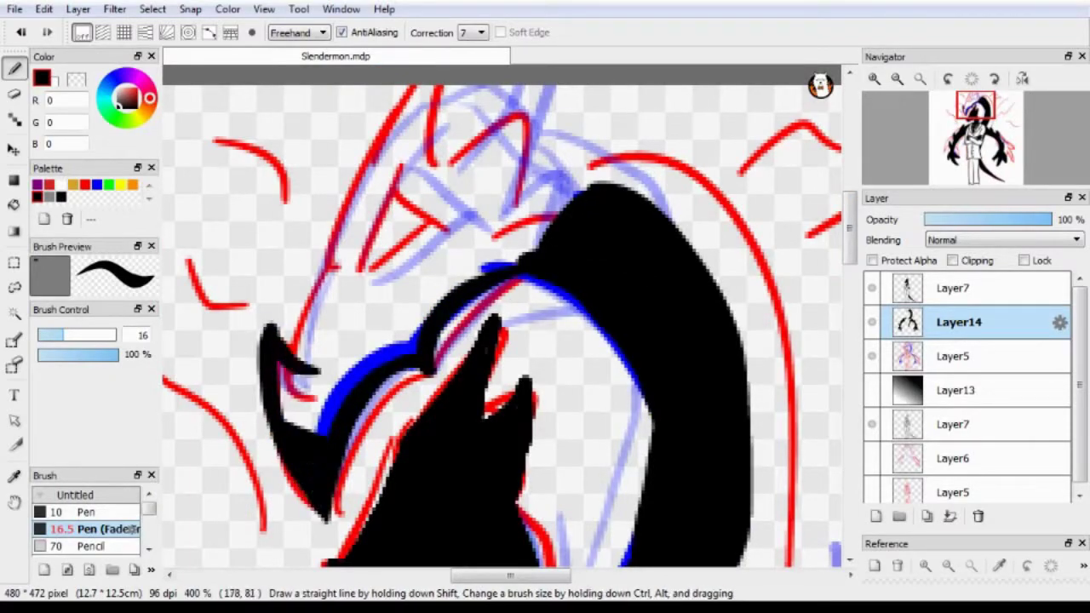
click(873, 78)
drag(374, 90, 235, 349)
mouse_move(426, 89)
mouse_down()
mouse_move(413, 213)
mouse_move(533, 293)
mouse_up()
scroll(510, 187, down, 5)
scroll(511, 188, up, 4)
scroll(511, 188, left, 2)
mouse_move(502, 128)
mouse_down()
mouse_move(439, 277)
mouse_move(434, 315)
mouse_up()
drag(503, 158, 588, 200)
Hide sketch Layer5 and fill the shadow dragon's head solid black, touching up the gaps with the pen.
key(g)
click(872, 356)
click(511, 213)
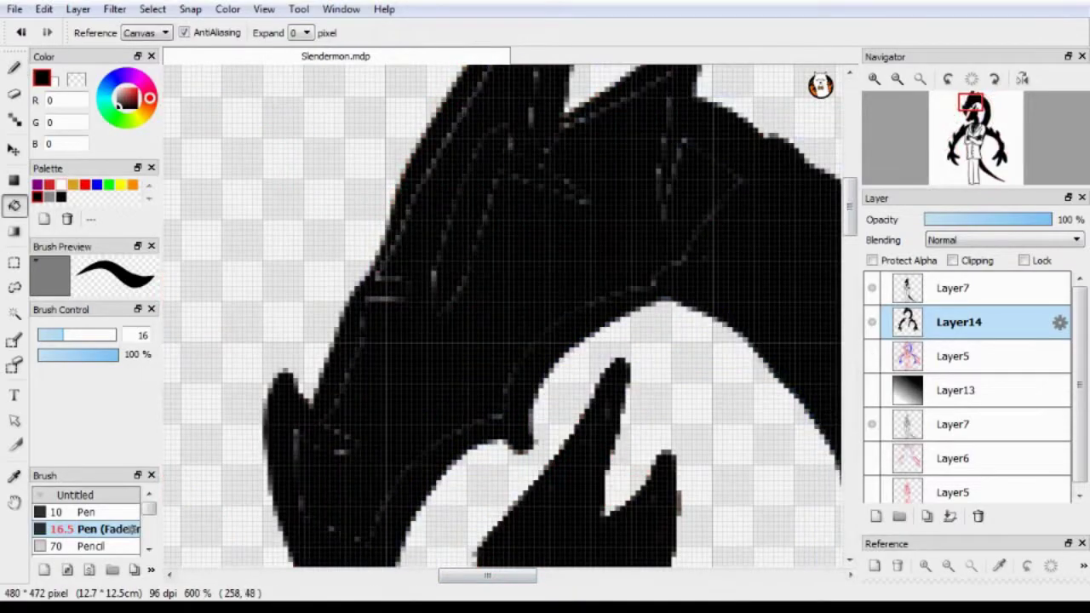
key(b)
scroll(511, 315, up, 3)
scroll(511, 315, left, 1)
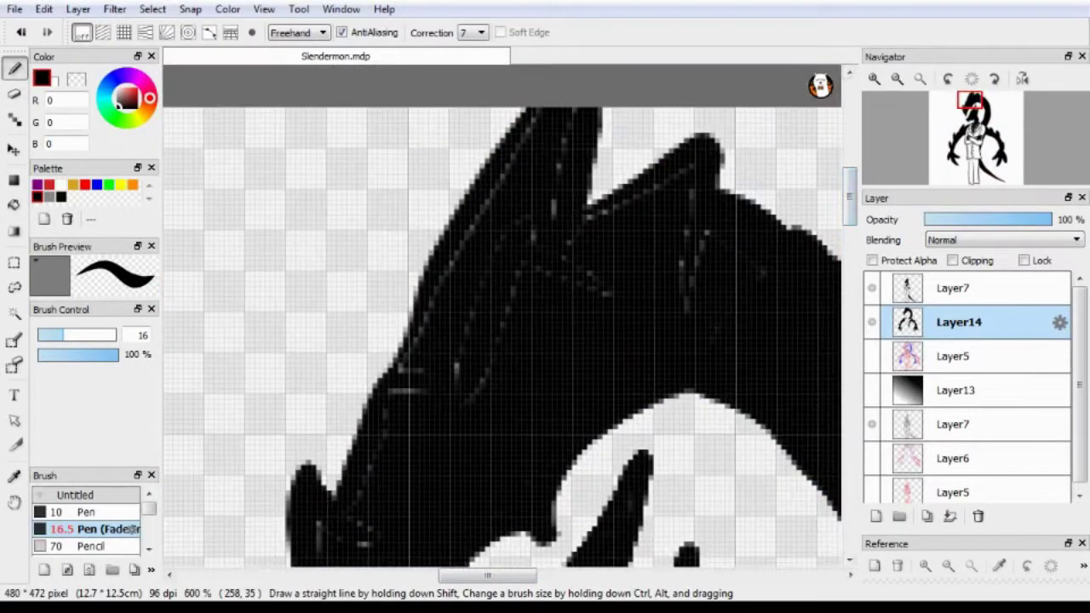
scroll(511, 315, down, 4)
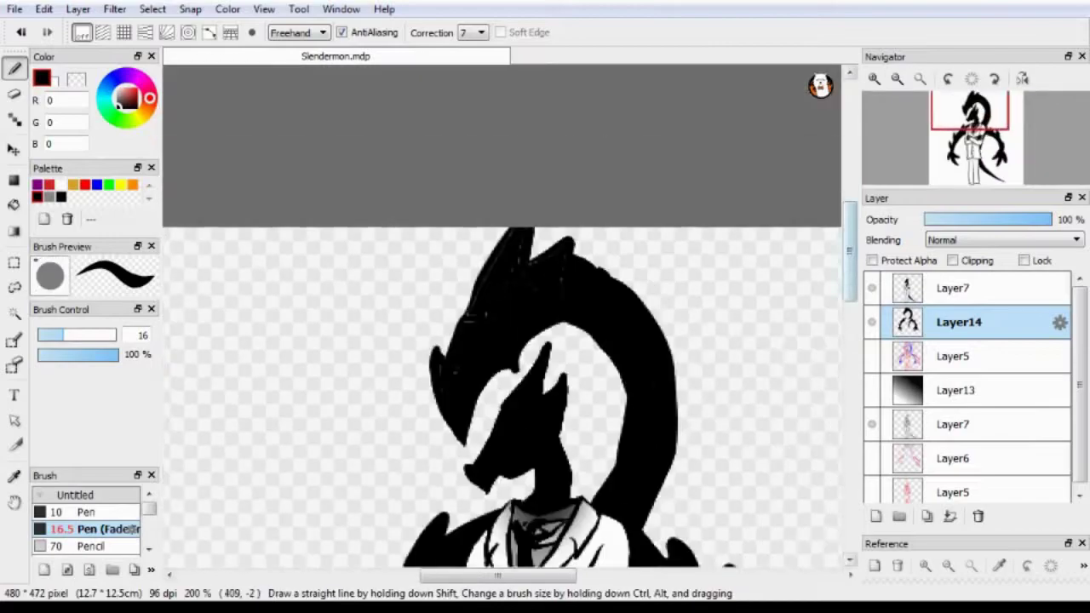
Show gradient Layer13 and try several diagonal dark-to-white gradients on it, including one starting from near-black gray 8.
scroll(511, 316, down, 1)
scroll(511, 315, down, 3)
scroll(511, 315, up, 3)
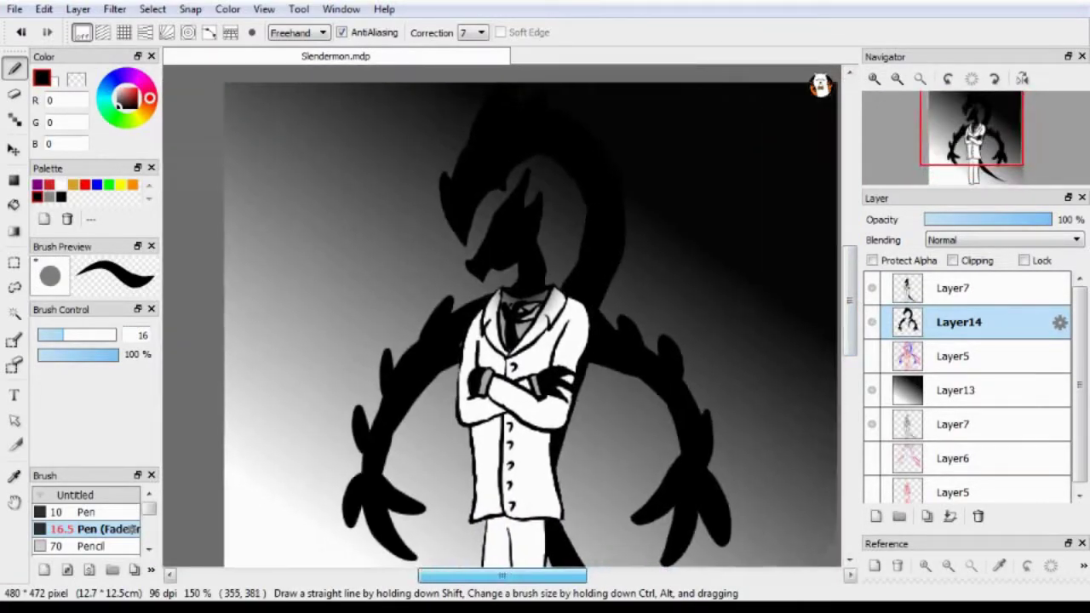
click(959, 390)
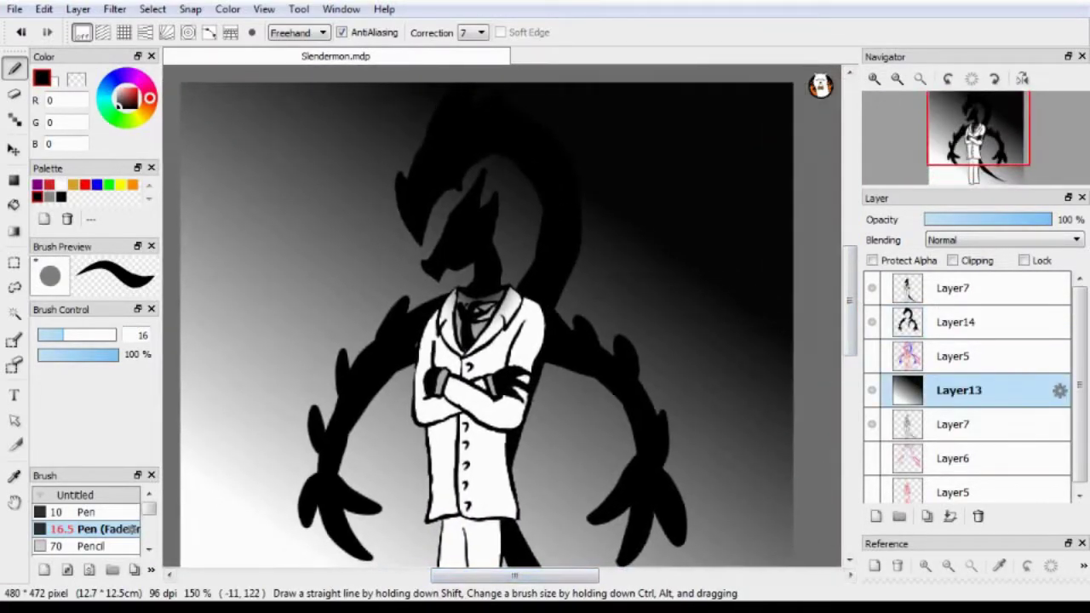
key(g)
drag(596, 170, 384, 477)
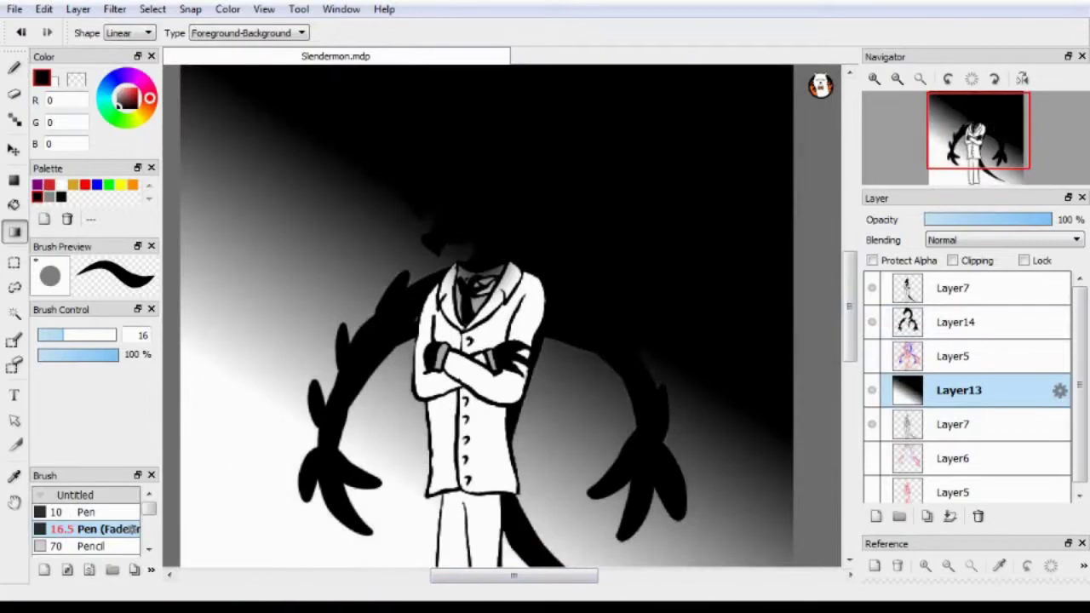
drag(383, 128, 255, 426)
scroll(511, 341, down, 3)
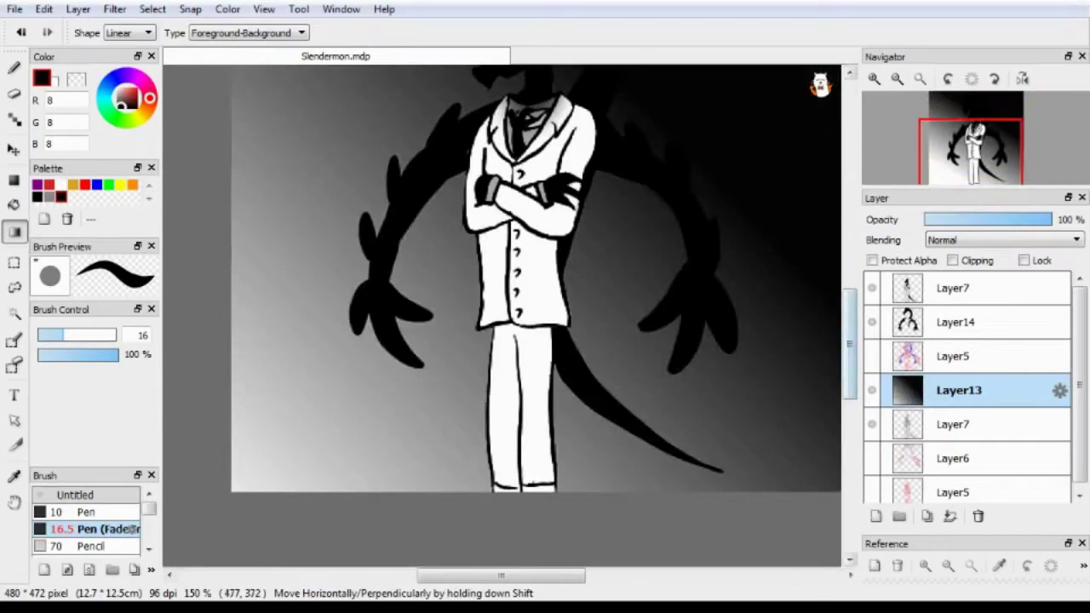
drag(841, 210, 428, 560)
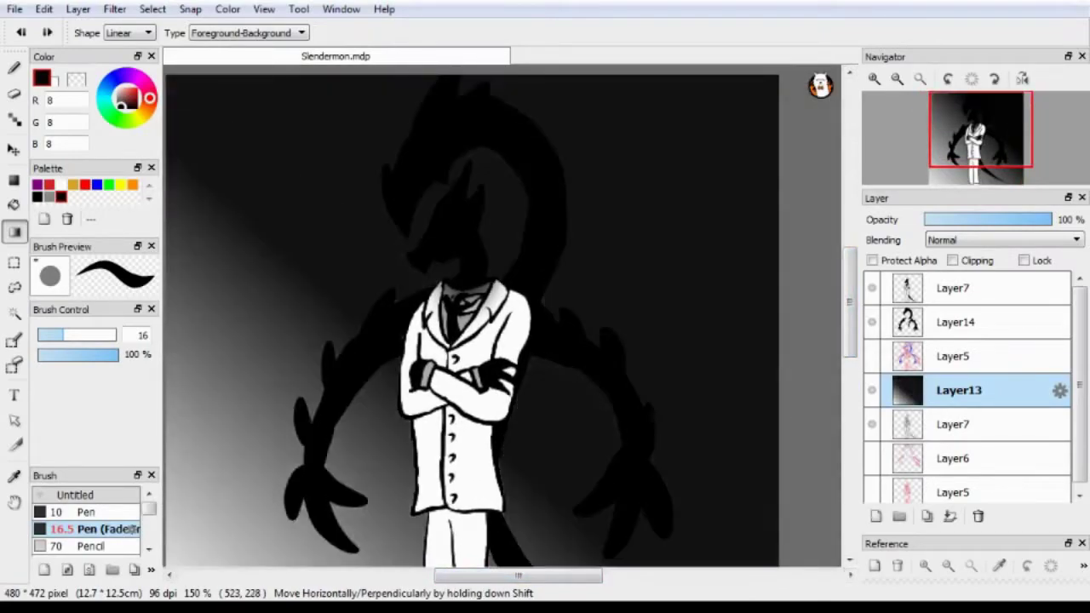
Hide the gradient and paint soft shading around the shadow's neck and arms on Layer14 with the 70 px Pencil at 28% opacity.
click(871, 390)
click(959, 322)
click(91, 545)
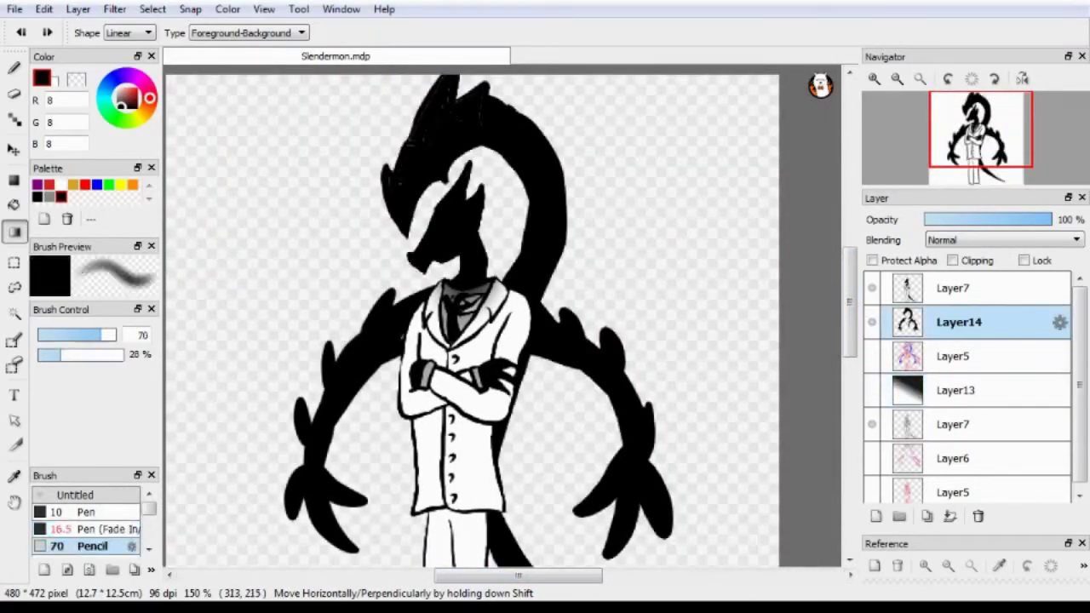
drag(571, 345, 611, 303)
drag(613, 374, 648, 545)
drag(528, 408, 690, 238)
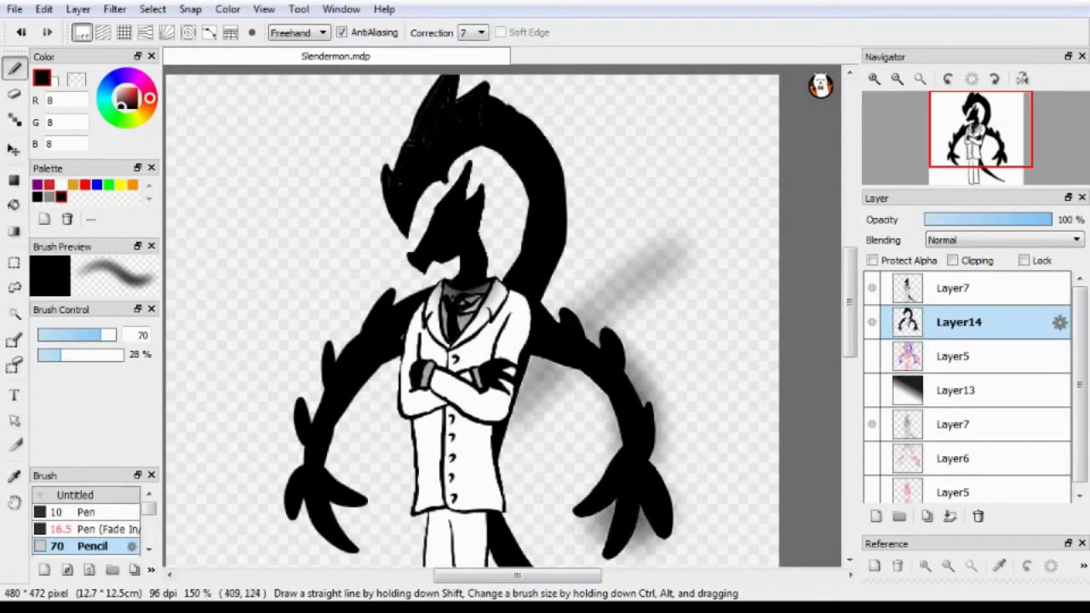
key(ctrl+plus)
key(ctrl+plus)
key(ctrl+minus)
key(ctrl+minus)
key(ctrl+minus)
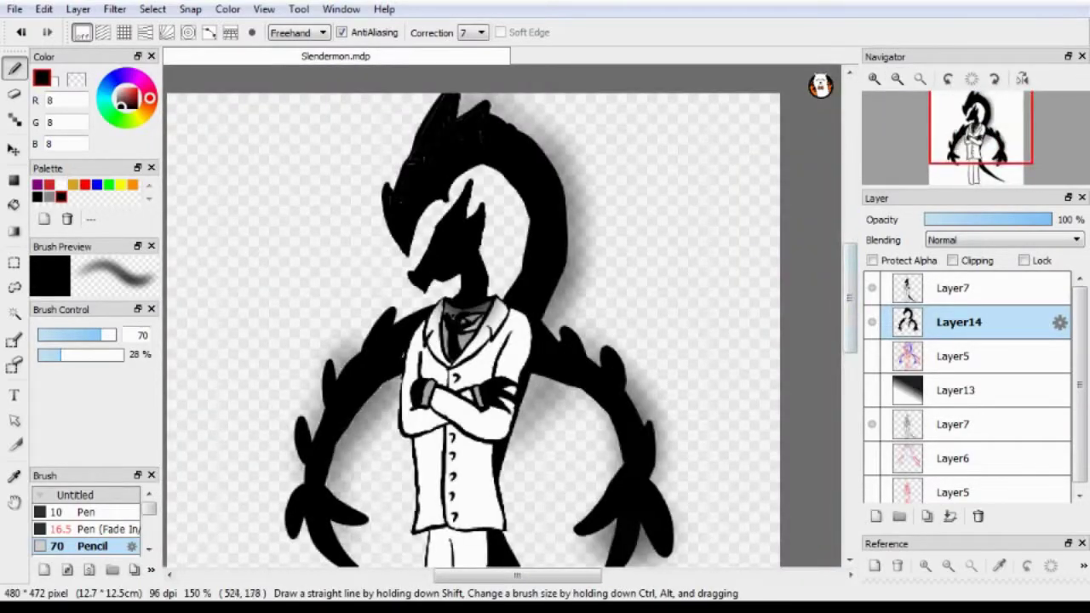
scroll(474, 318, down, 3)
scroll(474, 318, up, 3)
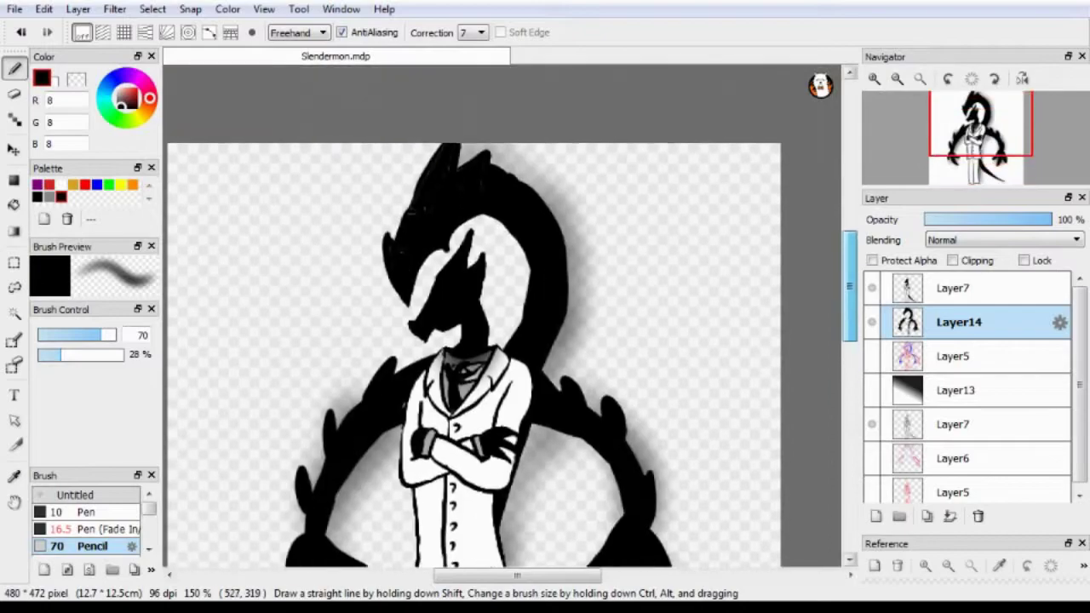
scroll(473, 318, down, 1)
Show the gradient layer, compare it with Layer14 hidden and shown, and redraw the diagonal dark-to-white gradient on Layer13.
click(871, 390)
click(871, 322)
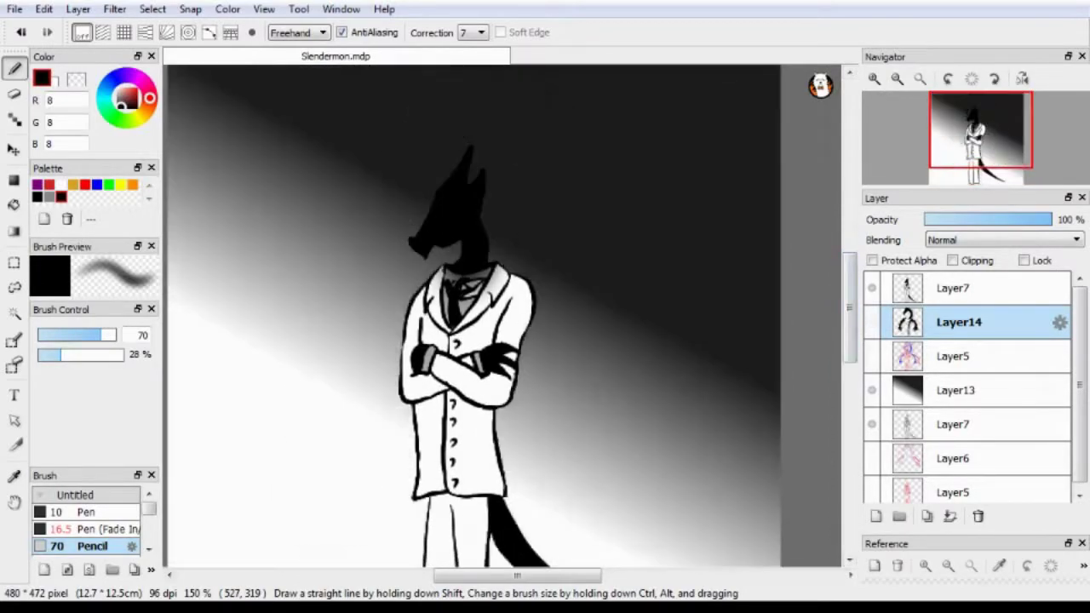
click(871, 322)
click(954, 390)
click(14, 231)
drag(393, 239, 748, 90)
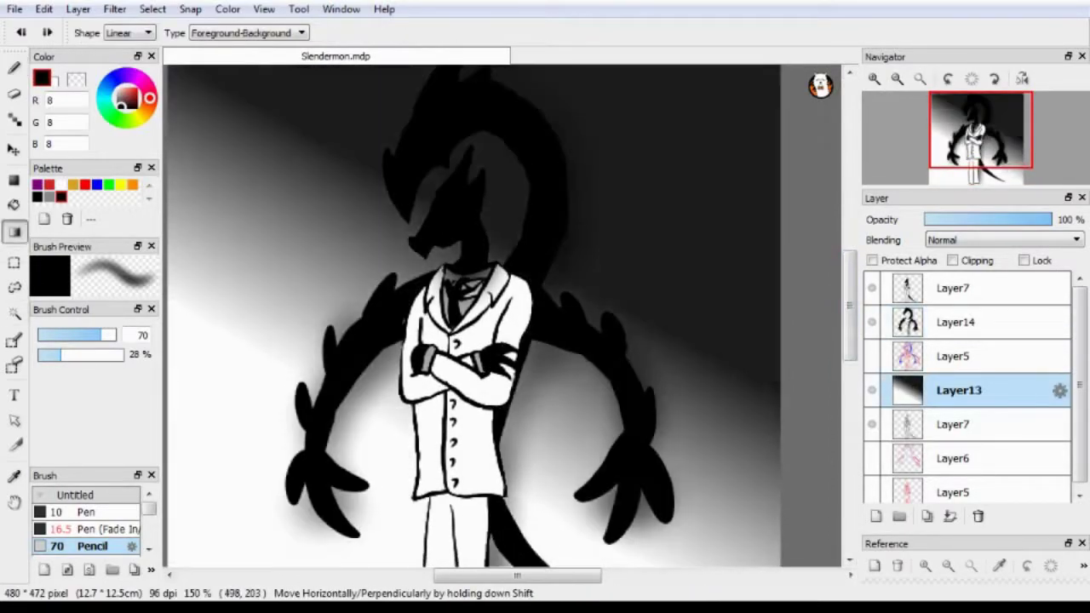
scroll(584, 259, down, 1)
scroll(843, 306, up, 2)
Try an orange eye on the shadow dragon's head on the top Layer7 with the Pencil and the 16 px pen, and undo it.
key(b)
click(132, 185)
click(954, 288)
click(438, 164)
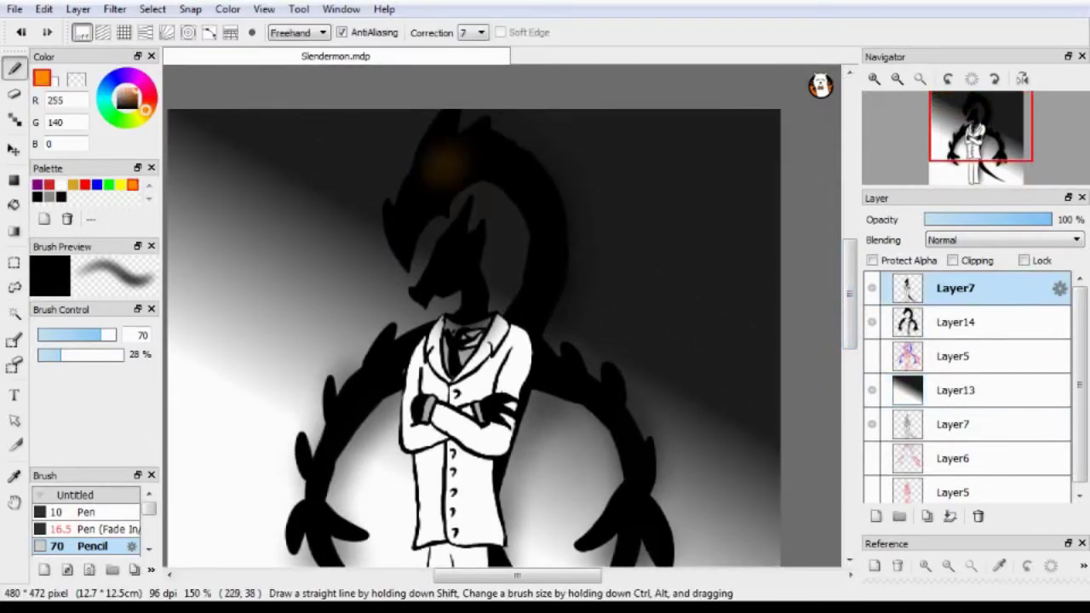
click(94, 529)
drag(441, 159, 436, 168)
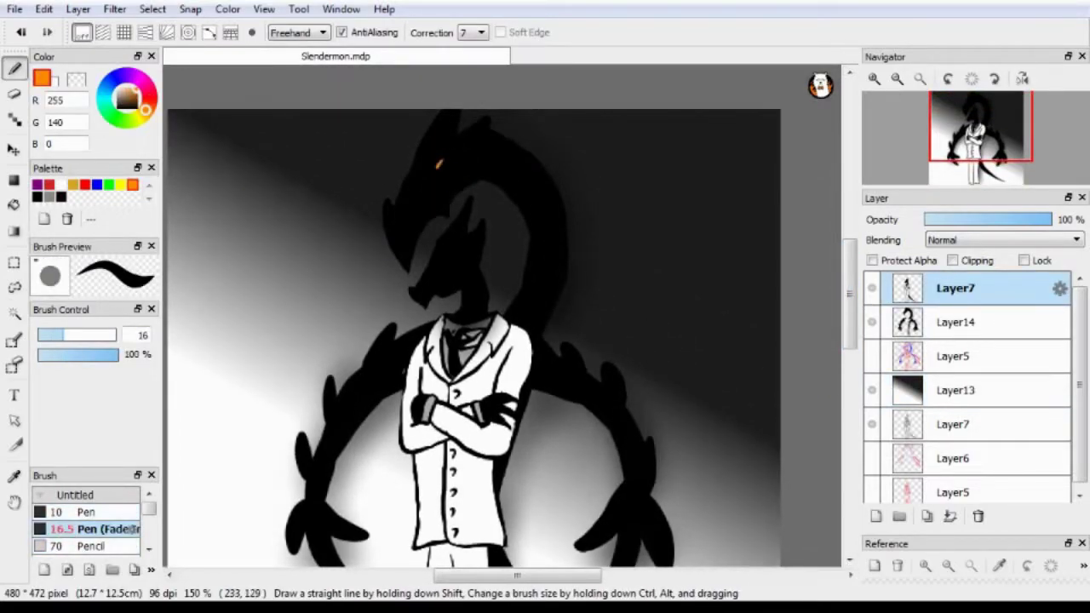
key(ctrl+z)
scroll(474, 315, down, 5)
scroll(473, 315, up, 5)
scroll(473, 315, down, 1)
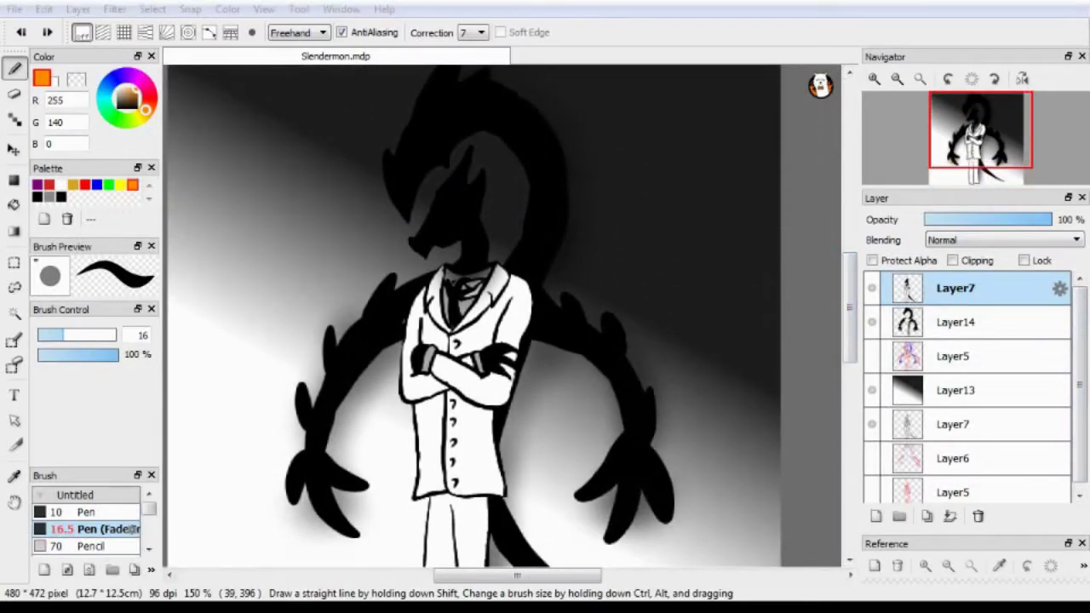
scroll(473, 315, down, 4)
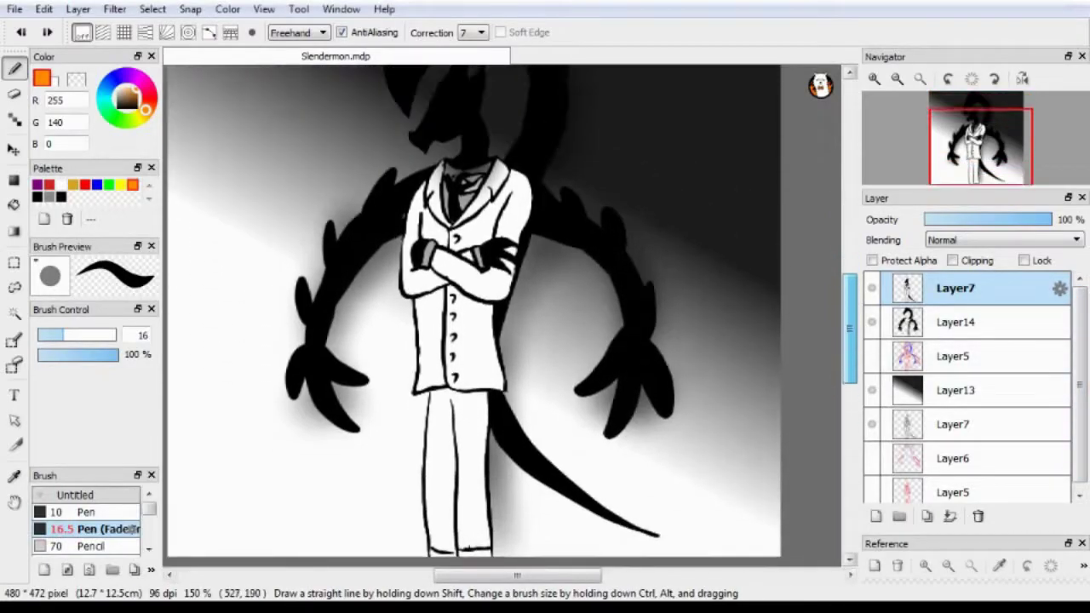
scroll(473, 315, up, 5)
Add a new layer and move it directly above gradient Layer13.
key(ctrl+shift+n)
drag(953, 288, 954, 350)
scroll(473, 315, down, 6)
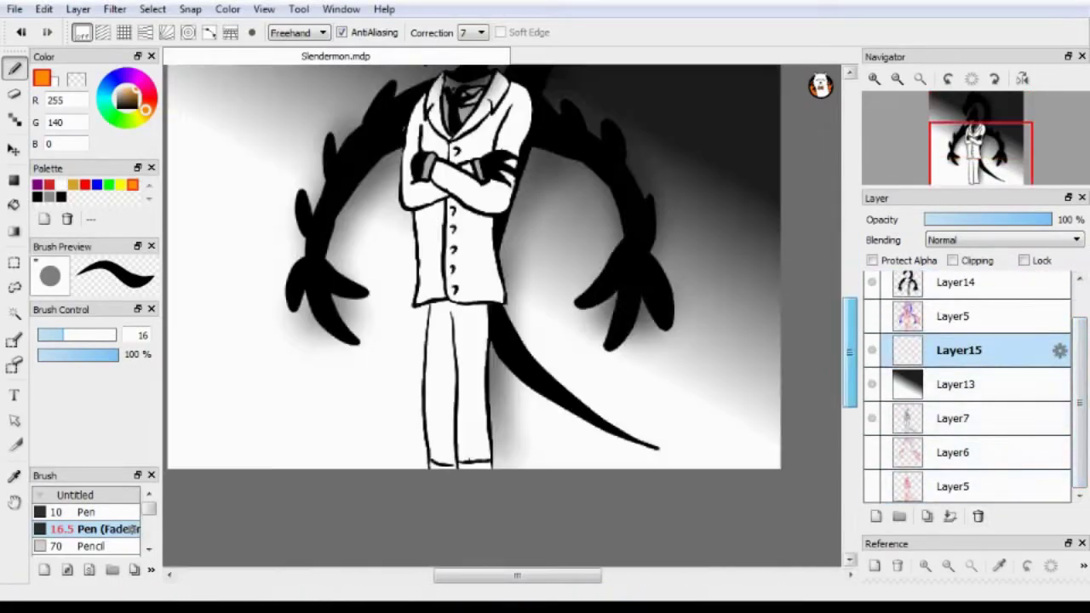
Try an orange handwritten signature beside the tail tip in the picture's lower corner, and undo its strokes.
drag(698, 417, 727, 436)
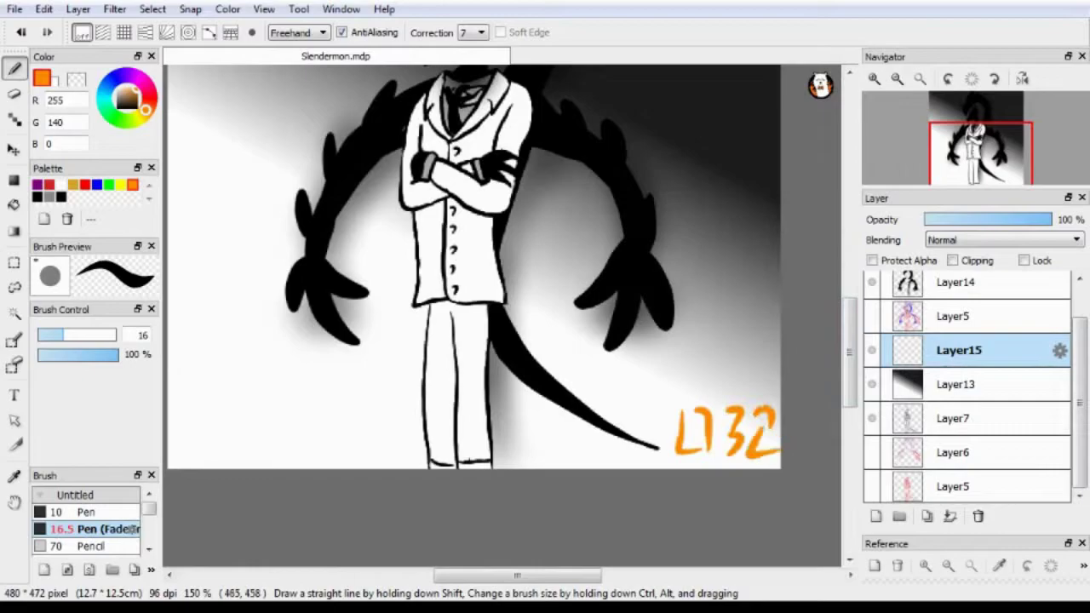
key(ctrl+z)
scroll(473, 290, up, 1)
scroll(474, 298, up, 1)
key(ctrl+z)
key(ctrl+z)
On Layer14, thicken the shadow arm beside the suit's sleeve in black with the 35 px Fade In/Out pen.
scroll(473, 315, up, 6)
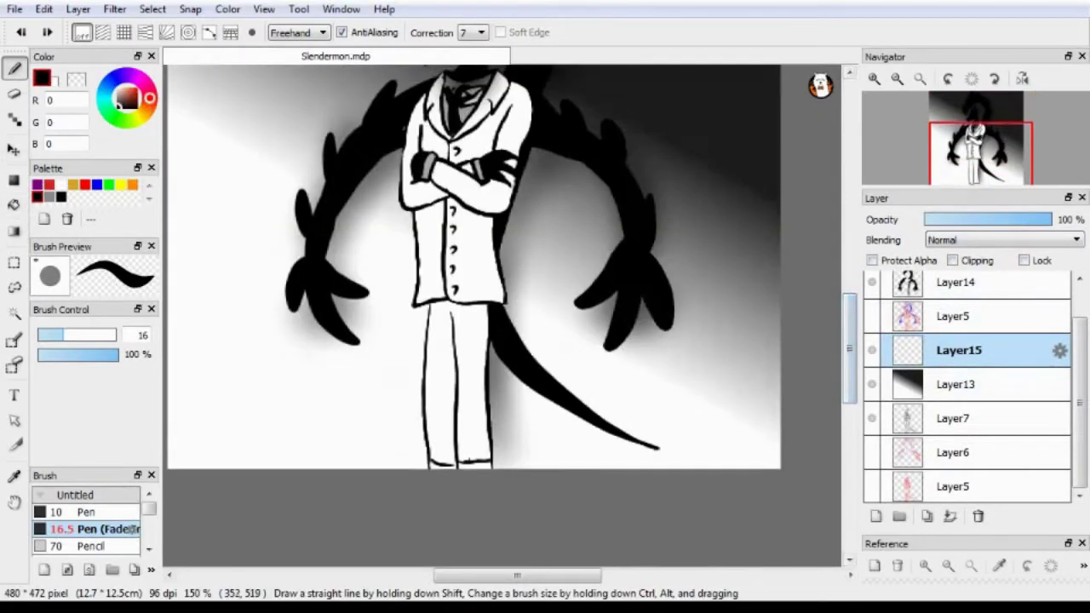
scroll(503, 315, down, 6)
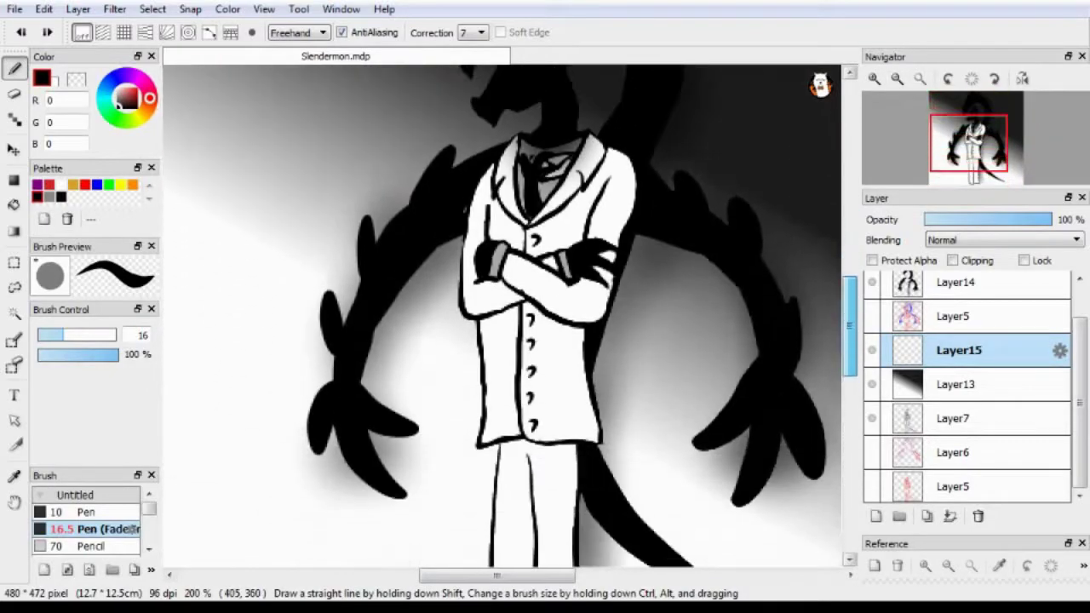
click(955, 286)
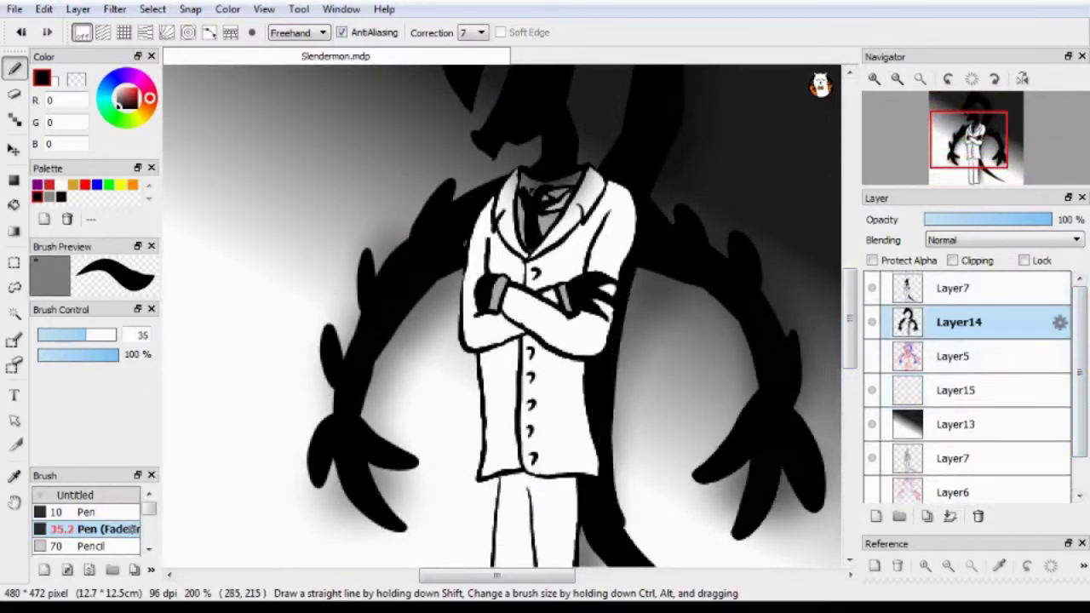
scroll(502, 315, down, 5)
scroll(503, 315, up, 2)
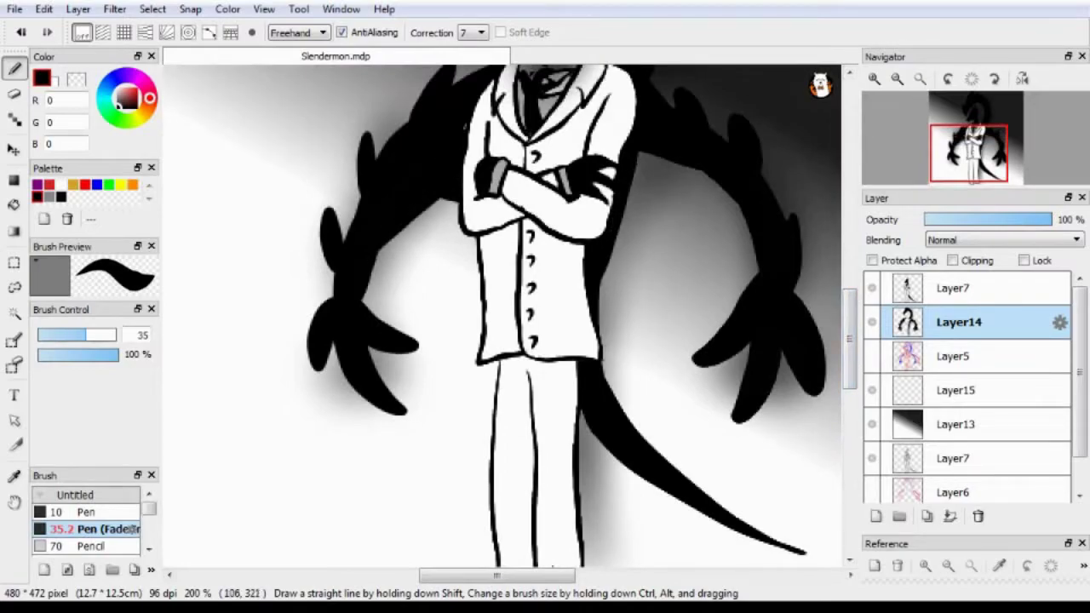
Add soft black shading beside the creature's head on Layer14 with the 70 px Pencil.
scroll(503, 315, up, 5)
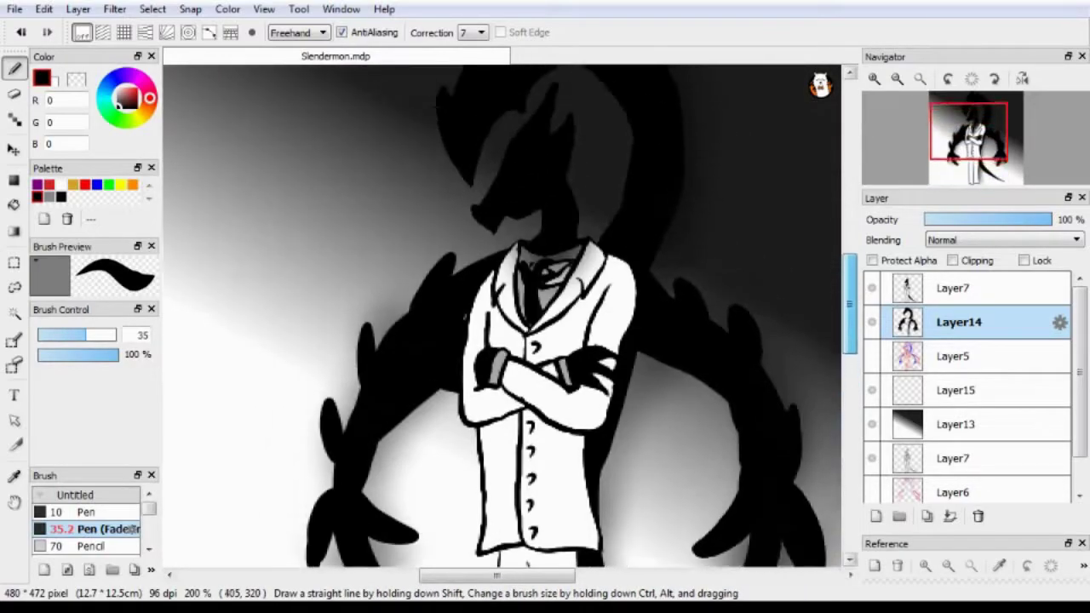
scroll(502, 315, down, 1)
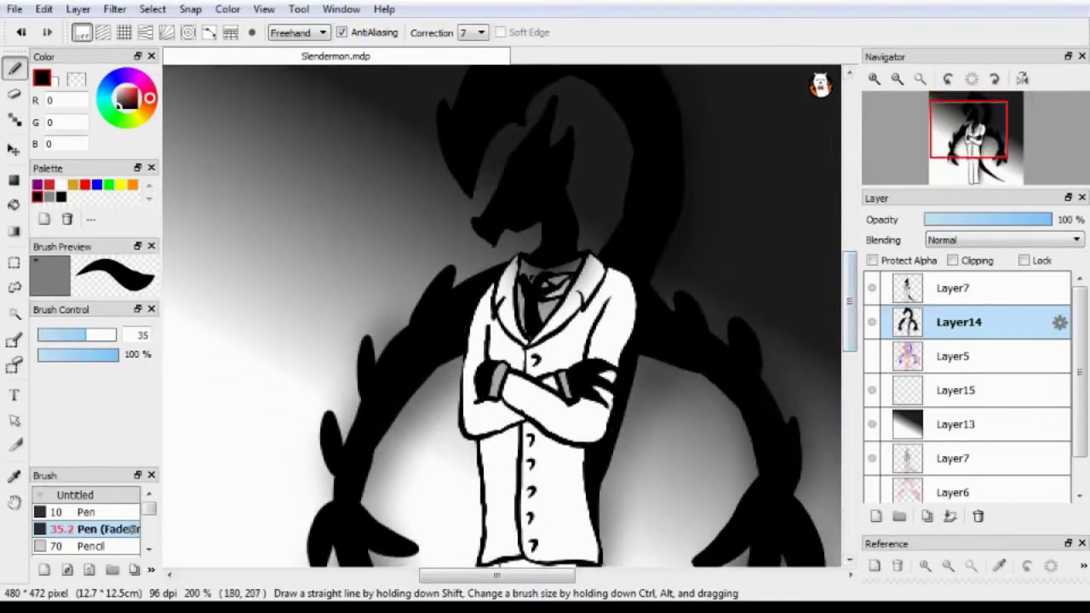
scroll(502, 315, up, 3)
scroll(502, 315, down, 7)
scroll(502, 315, up, 7)
scroll(502, 315, up, 1)
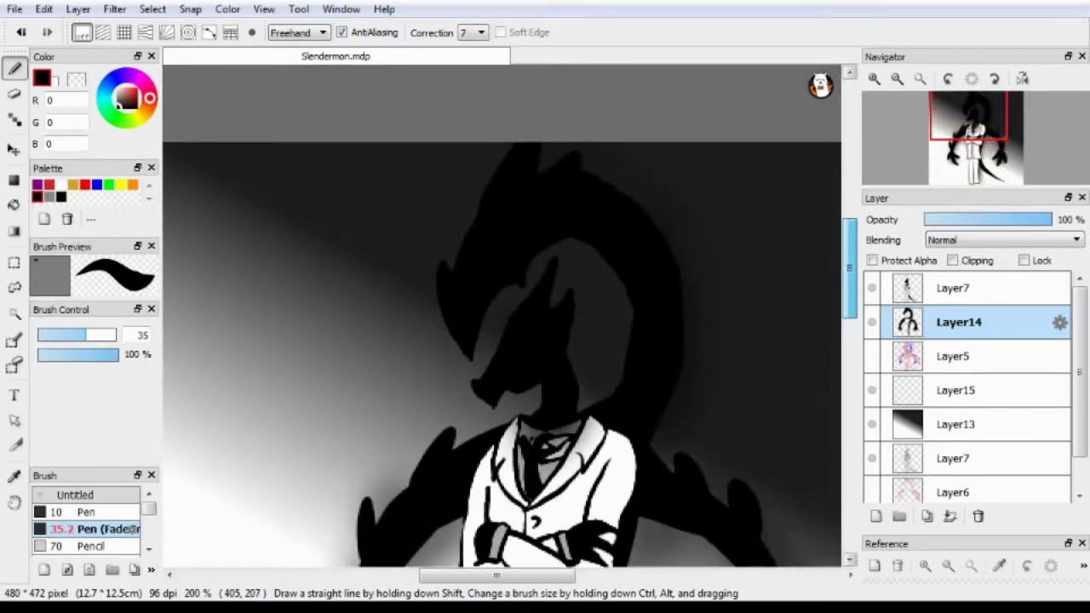
click(93, 546)
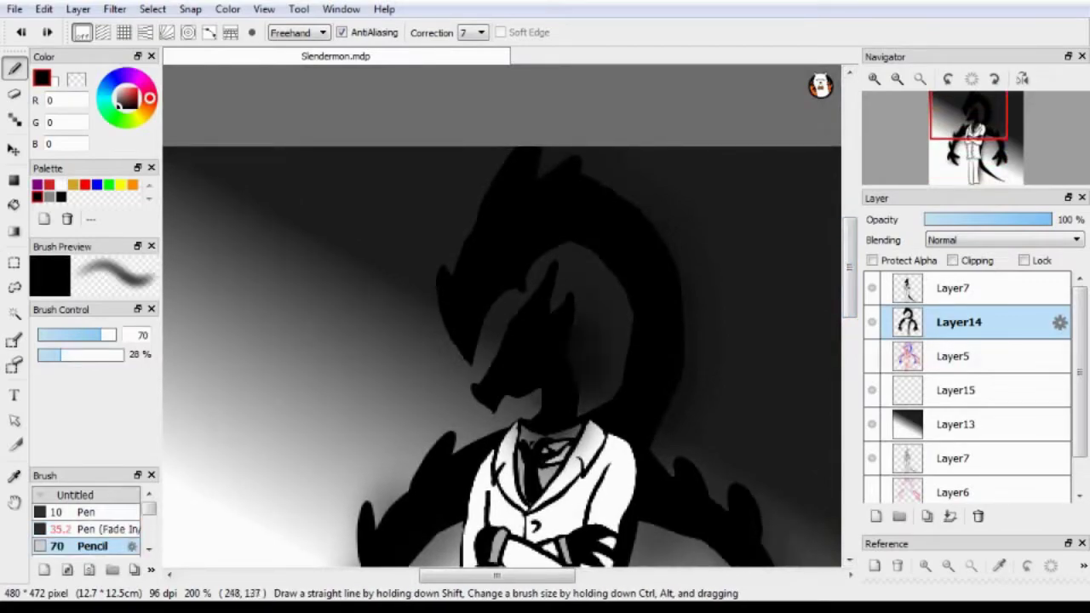
Hide gradient Layer13 and examine the shadow dragon's head, arms, claws and tail against the transparent background.
click(871, 424)
scroll(502, 315, down, 2)
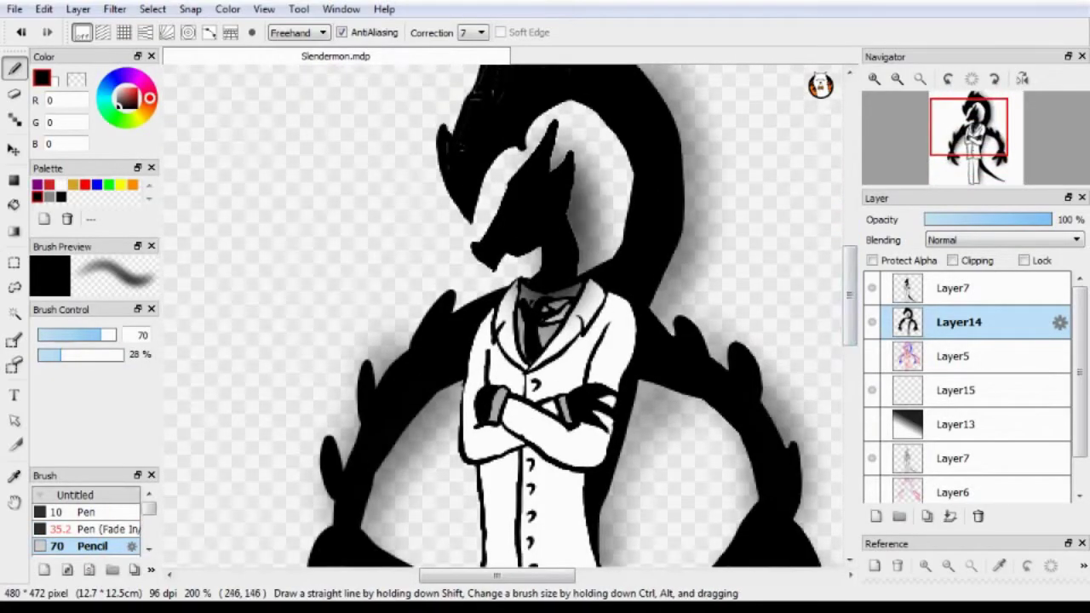
scroll(503, 315, up, 2)
scroll(503, 315, down, 8)
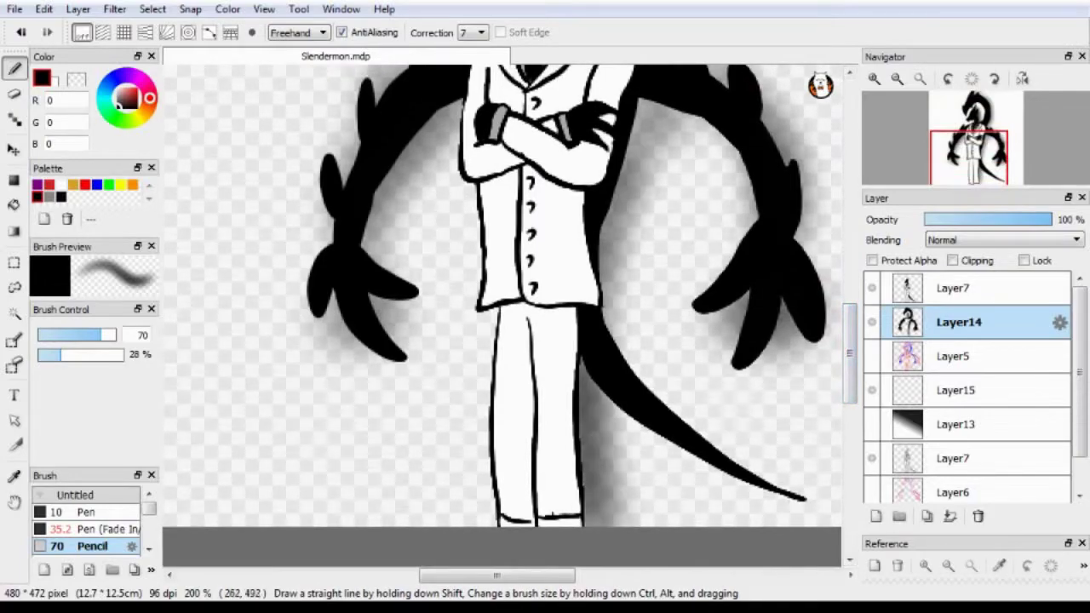
scroll(502, 315, up, 8)
scroll(502, 315, up, 1)
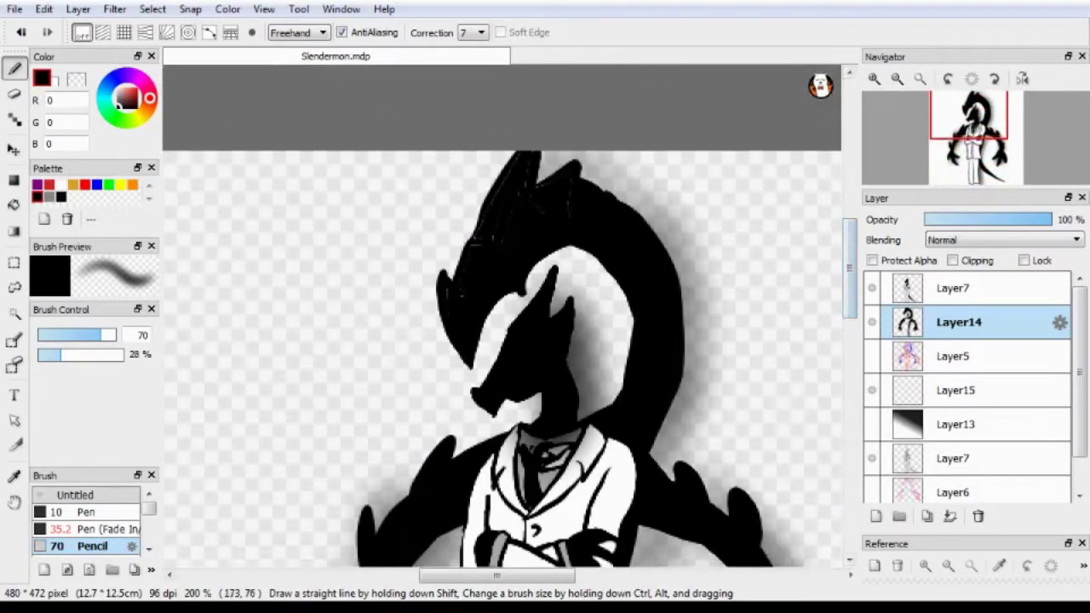
scroll(502, 315, down, 5)
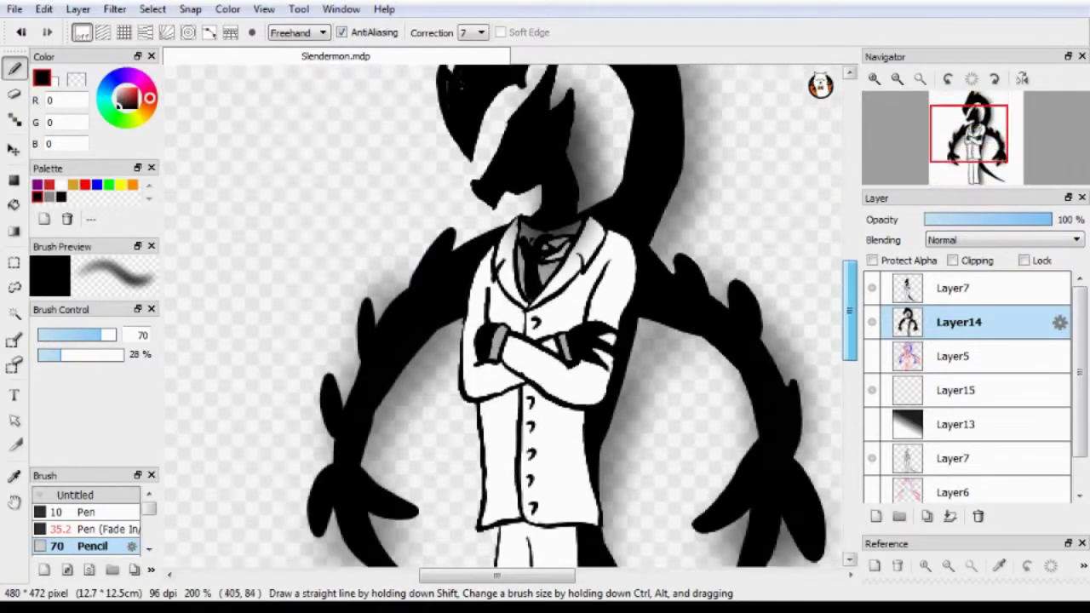
scroll(502, 315, up, 2)
scroll(503, 315, down, 5)
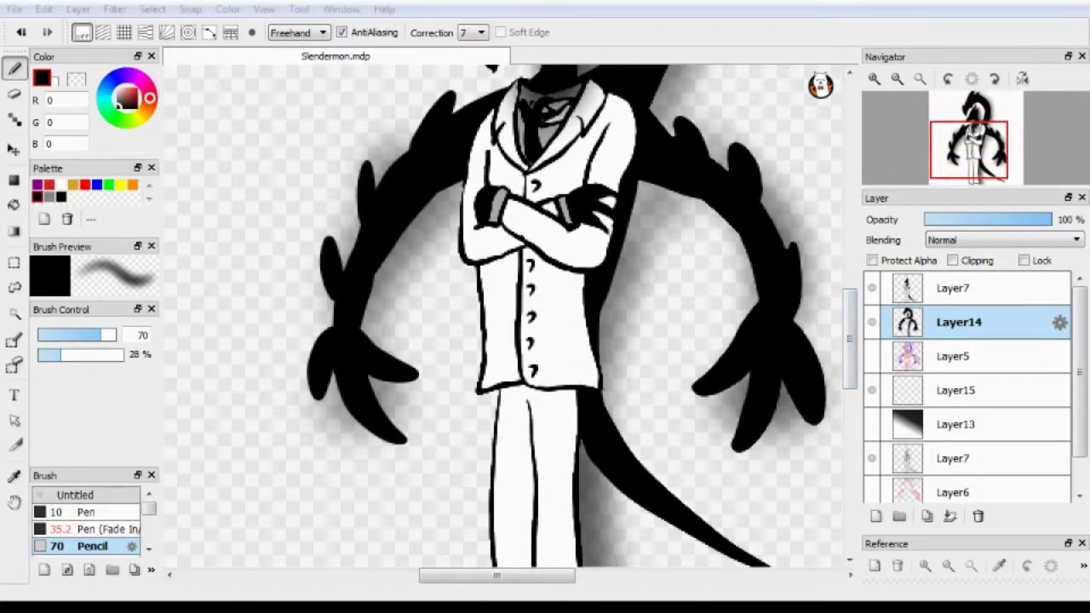
scroll(502, 315, up, 2)
scroll(502, 315, down, 6)
Try a bent black shadow leg beside the trousers on Layer14 with the 35 px Fade In/Out pen, and undo it.
click(85, 512)
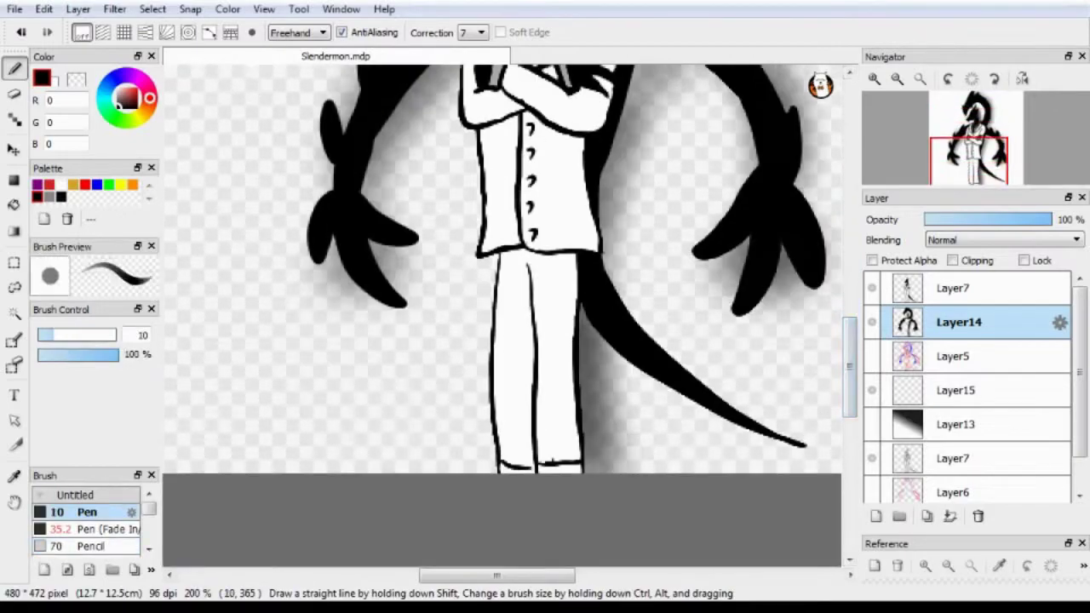
click(94, 529)
key(ctrl+z)
drag(497, 256, 439, 348)
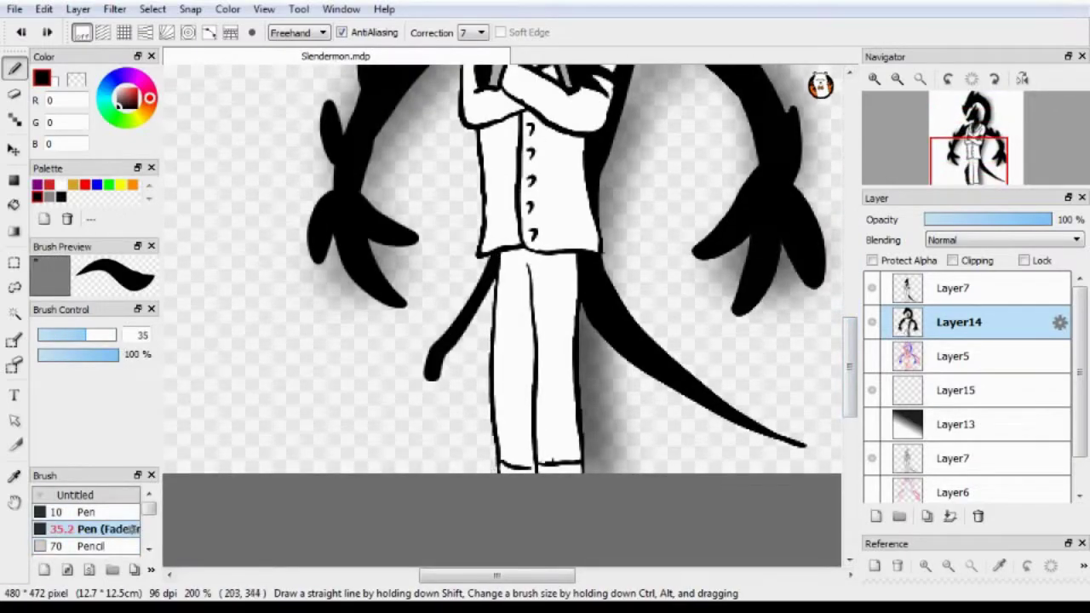
key(ctrl+z)
drag(497, 256, 447, 472)
key(ctrl+z)
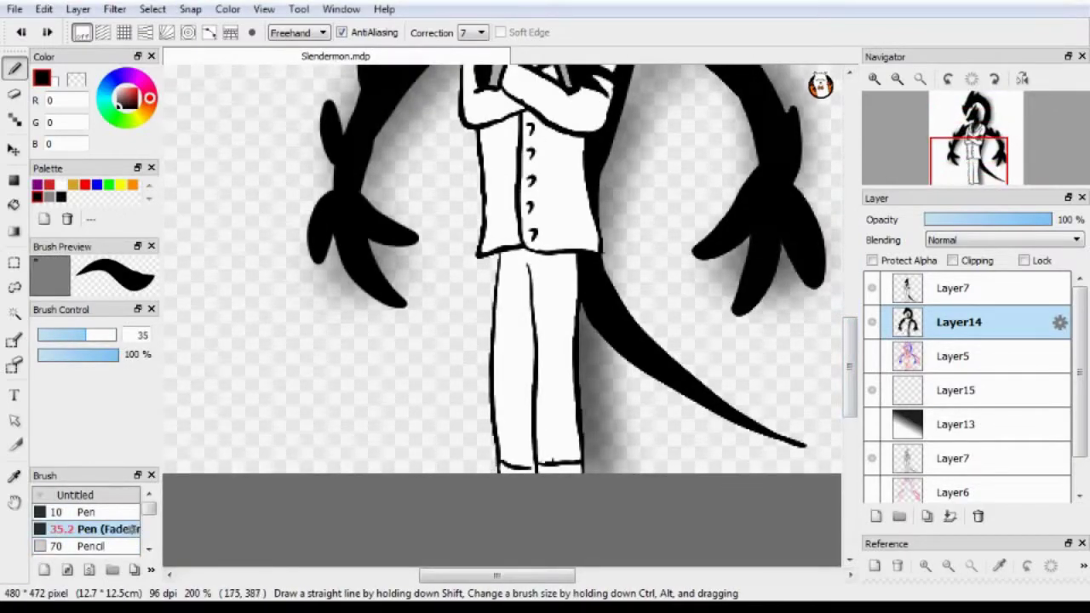
drag(497, 255, 435, 472)
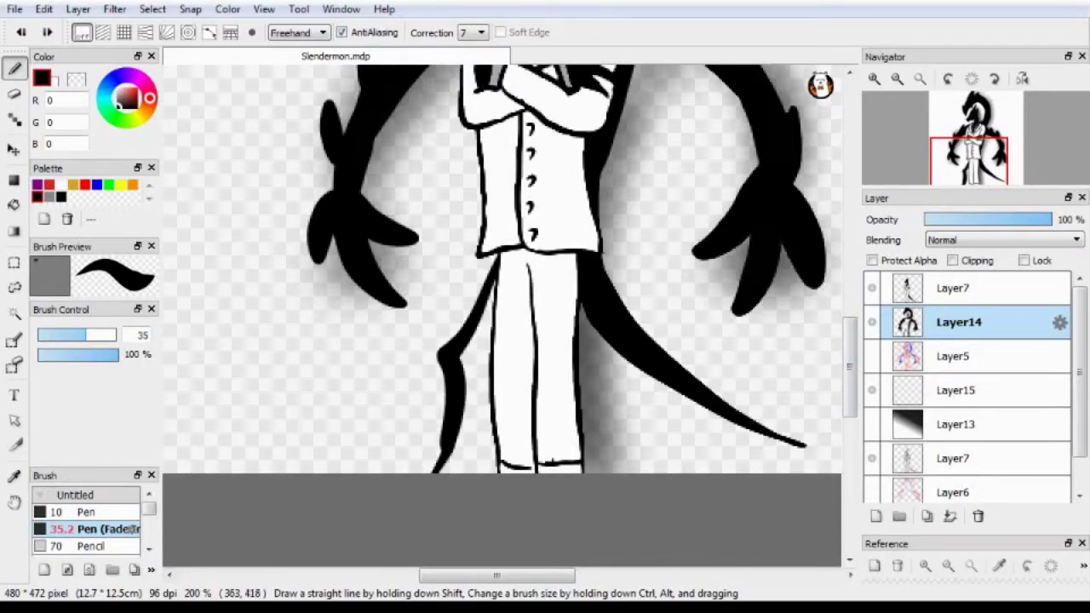
Show Layer13 and try darker vertical linear gradients on it, starting from RGB 32 and RGB 19 at the picture's upper part.
scroll(502, 315, up, 4)
click(871, 424)
click(14, 231)
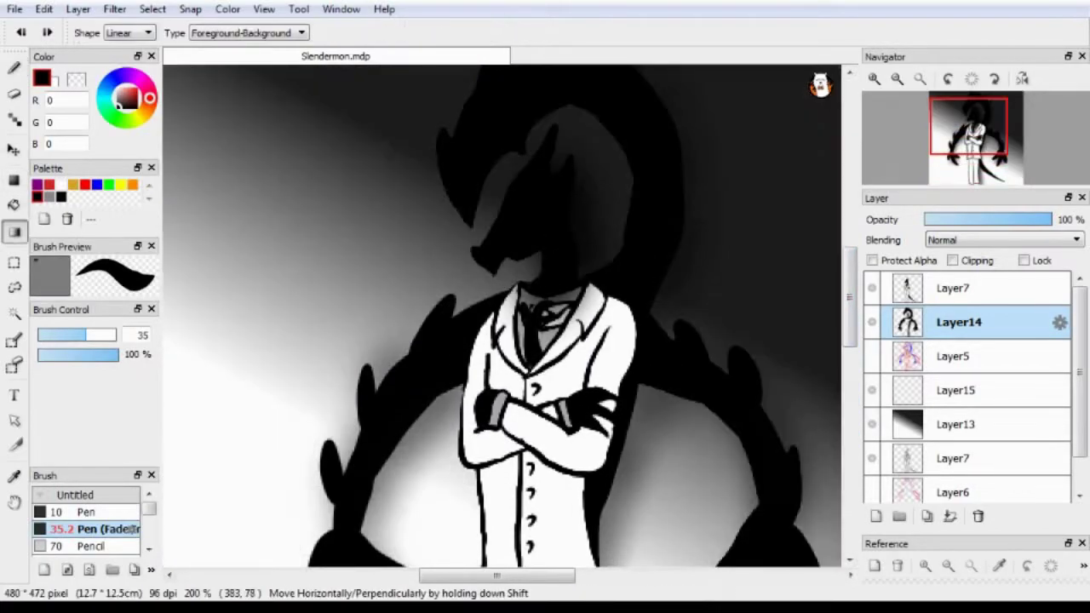
click(959, 424)
key(ctrl+minus)
drag(551, 186, 497, 347)
drag(543, 317, 543, 490)
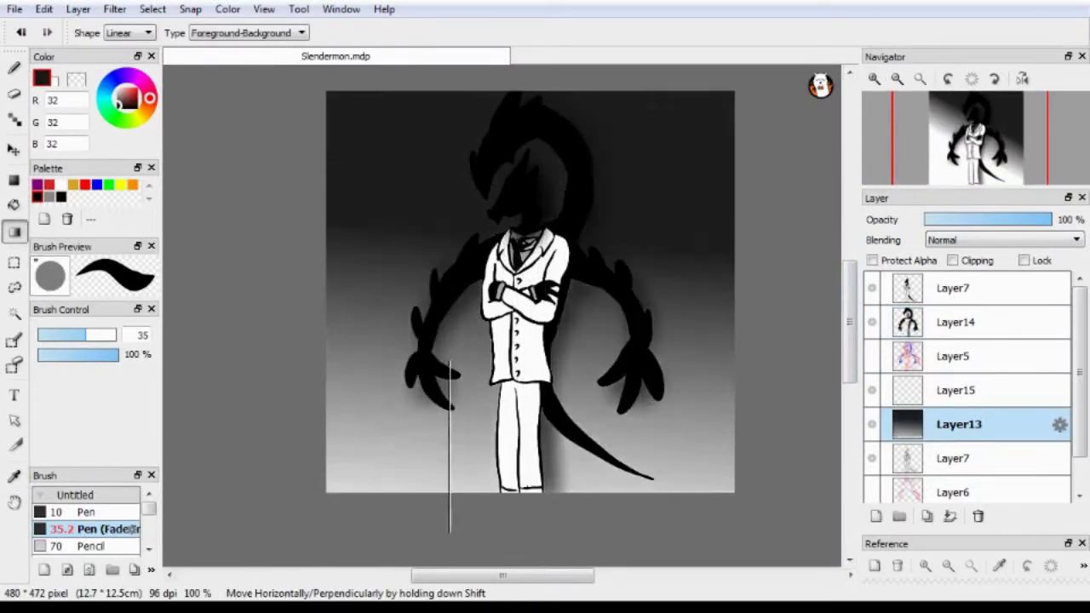
click(61, 197)
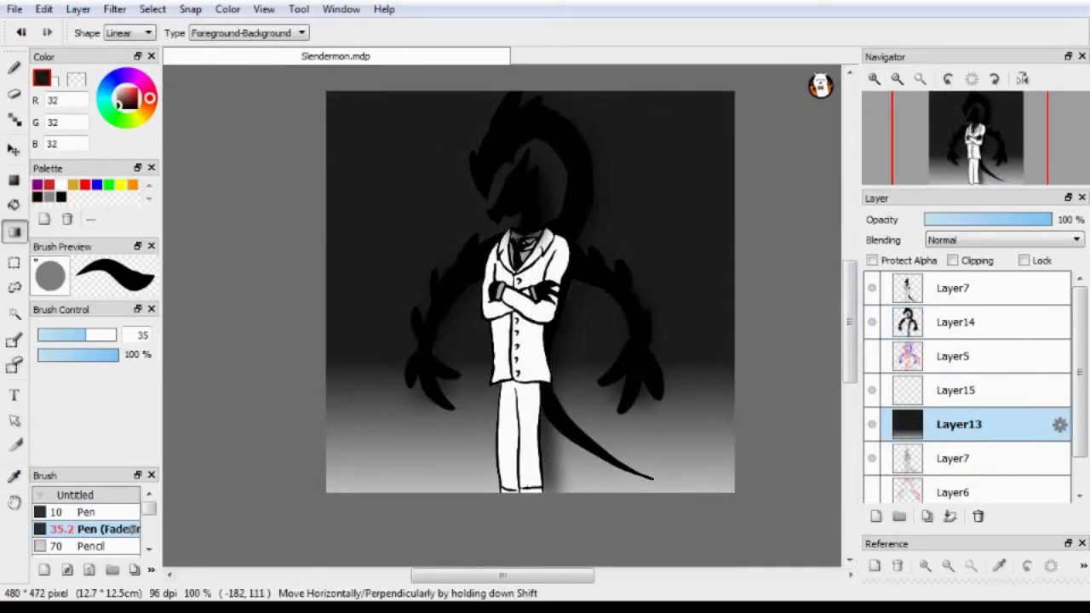
drag(163, 214, 576, 503)
Select Layer14 with the 70 px Pencil in black and examine the shadow dragon's outline against the dark background.
click(874, 78)
mouse_move(970, 142)
mouse_down()
mouse_move(991, 132)
mouse_move(981, 156)
mouse_move(983, 119)
mouse_move(976, 125)
mouse_up()
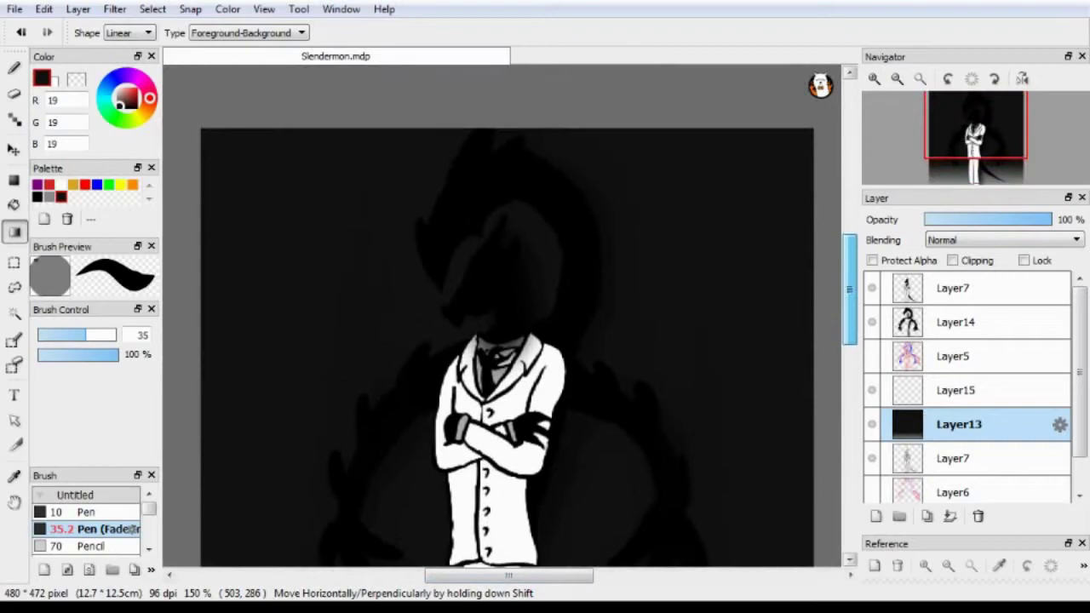
click(874, 78)
click(955, 322)
click(92, 546)
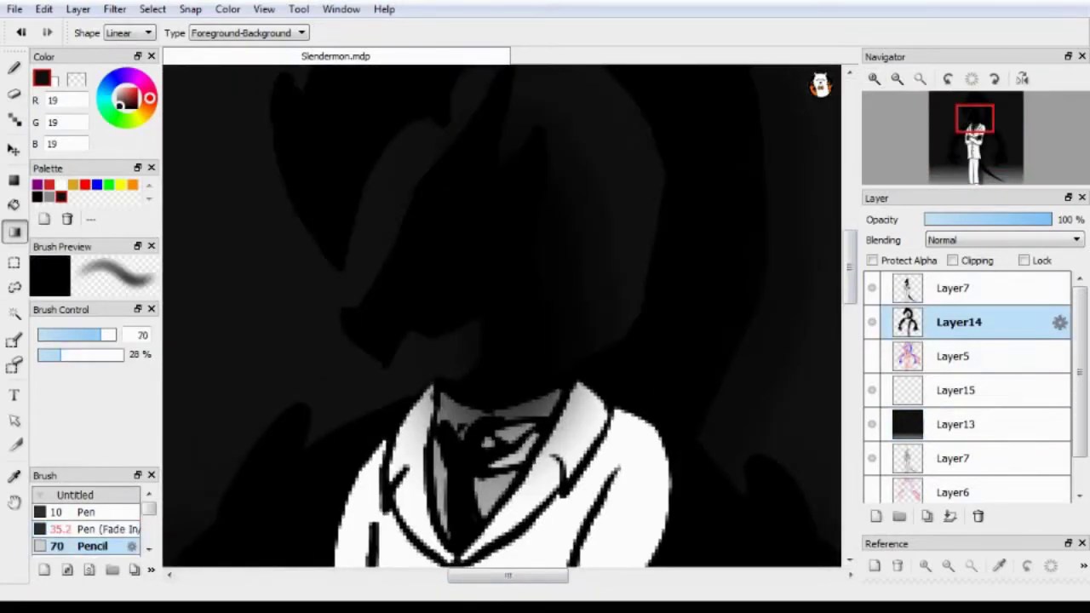
scroll(503, 315, up, 3)
scroll(503, 315, up, 2)
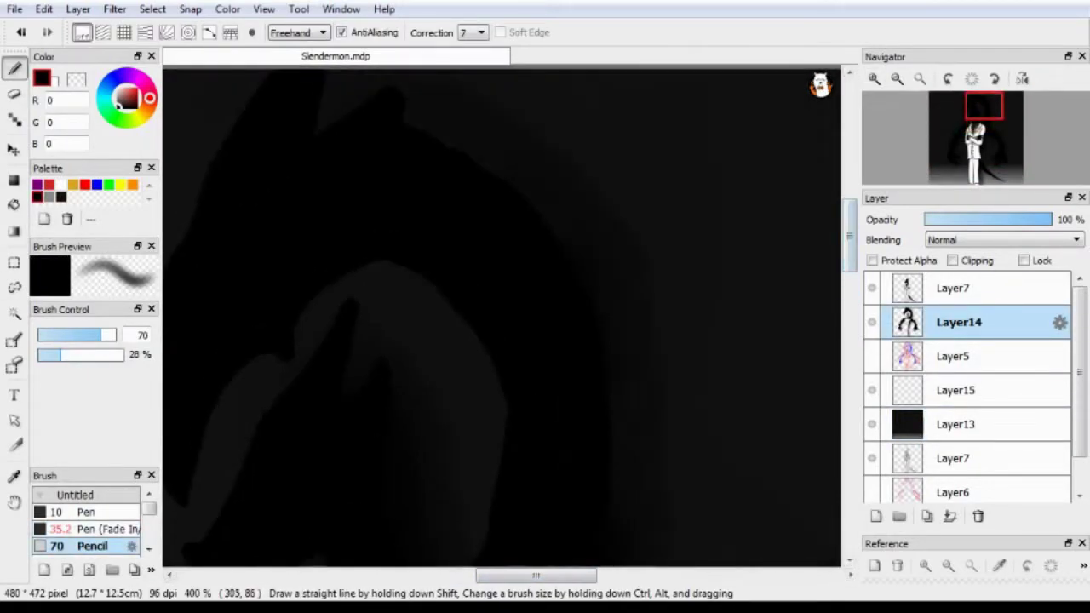
scroll(502, 316, down, 10)
scroll(503, 315, down, 2)
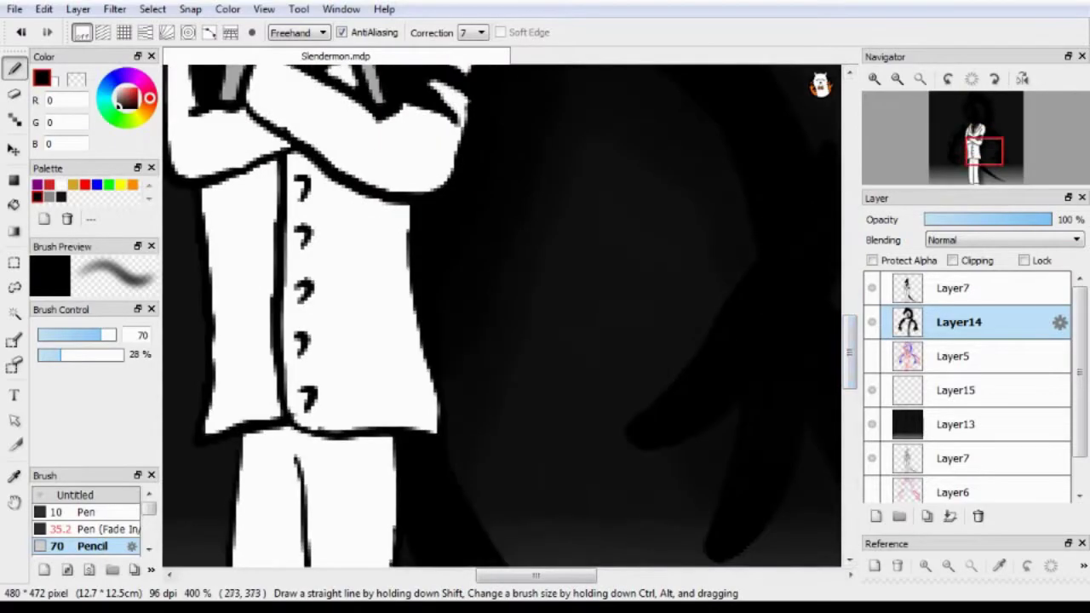
scroll(503, 315, down, 3)
scroll(502, 315, up, 6)
scroll(502, 315, left, 3)
scroll(502, 315, up, 2)
scroll(502, 315, up, 4)
scroll(503, 315, down, 3)
scroll(502, 315, up, 2)
scroll(503, 316, up, 2)
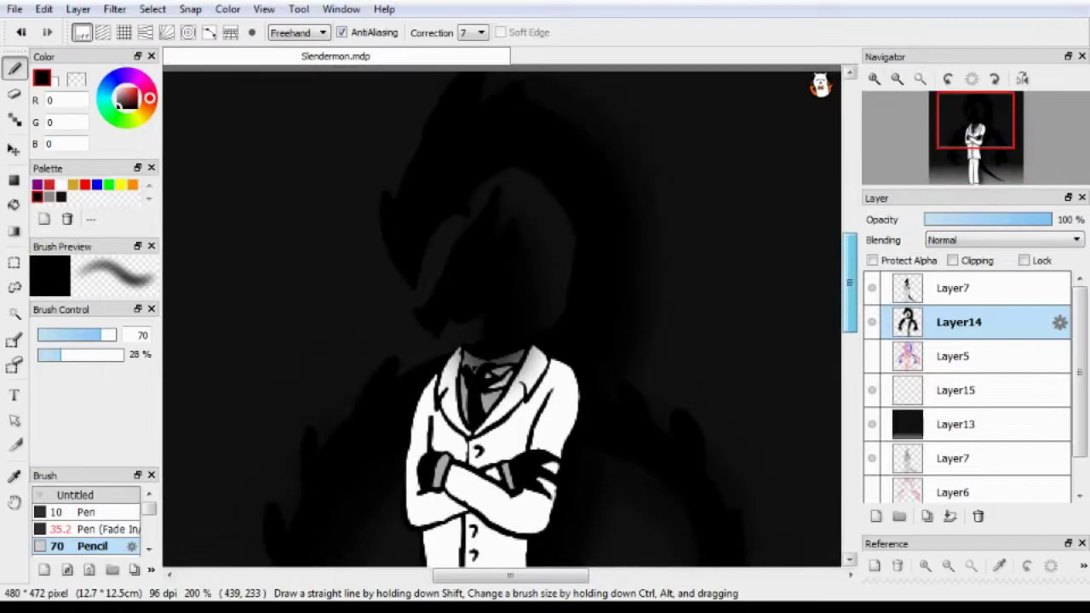
scroll(502, 315, down, 5)
Redraw Layer13's background as a linear gradient from near-black (RGB 19) above to mid-grey (RGB 139) at the feet.
alt+click(502, 315)
scroll(503, 315, up, 6)
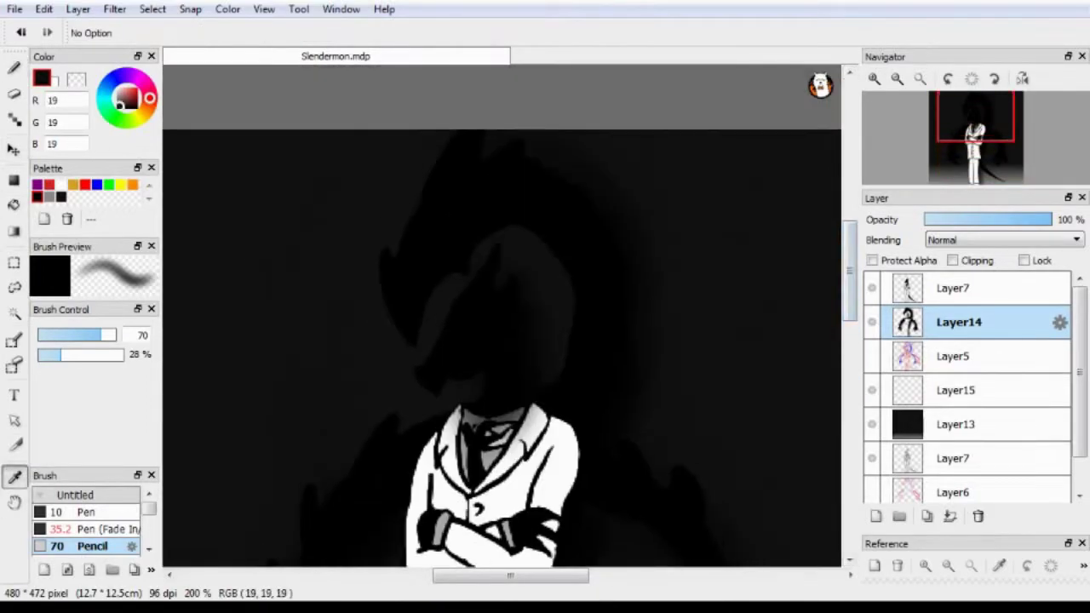
scroll(503, 315, down, 3)
key(g)
click(959, 424)
drag(502, 290, 476, 522)
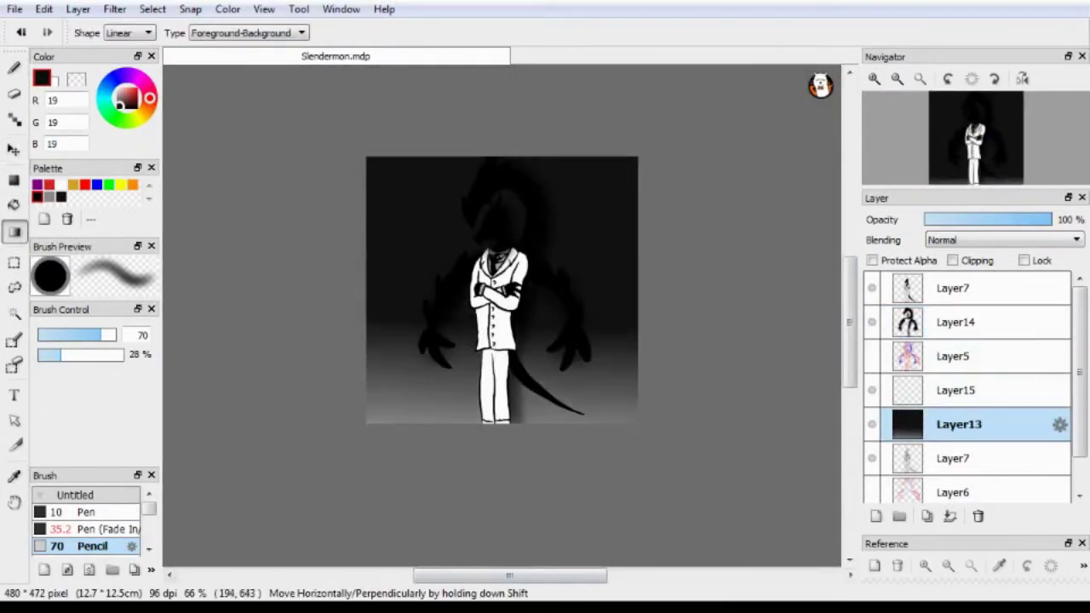
click(49, 197)
drag(443, 340, 524, 405)
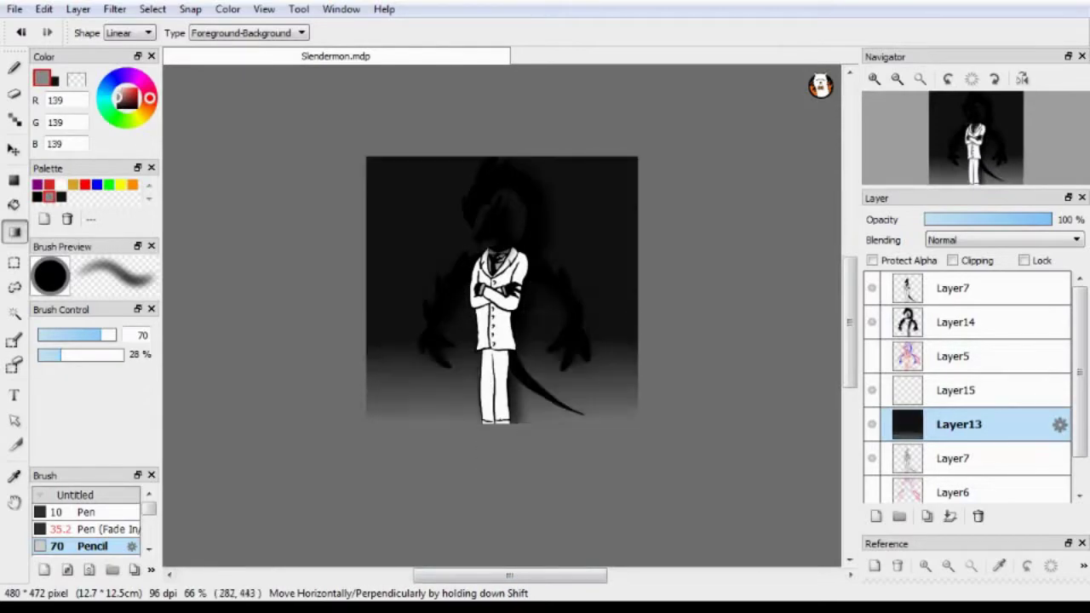
Hide the gradient background on Layer13.
scroll(502, 315, up, 3)
scroll(503, 316, down, 3)
click(871, 424)
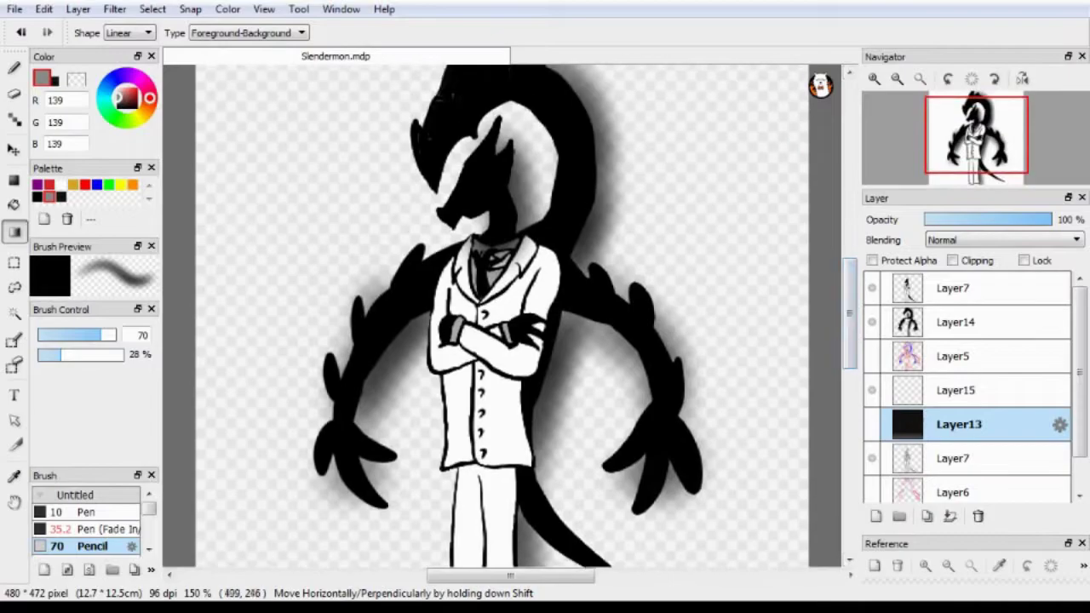